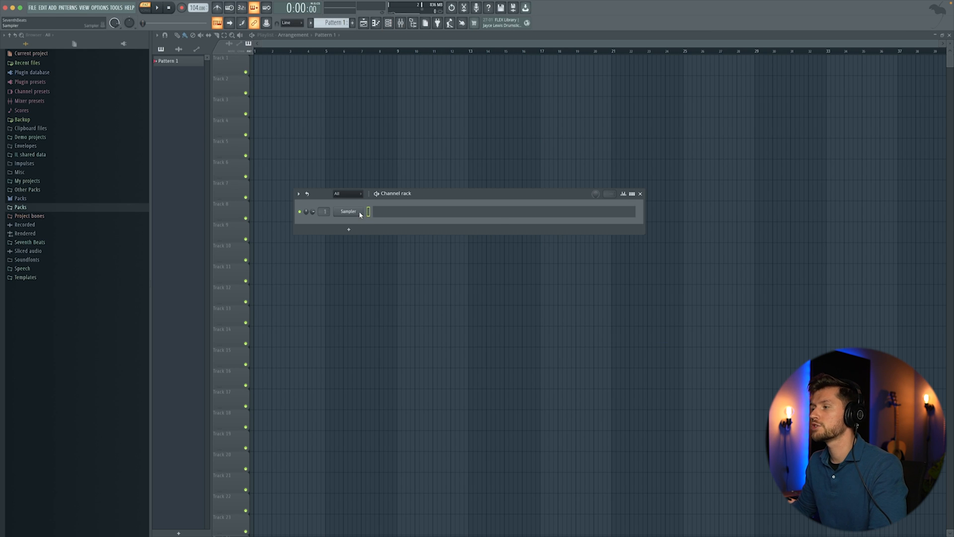
Replace the Sampler channel with the Piano V2 instrument and switch it to the preset after American Init
right_click(361, 215)
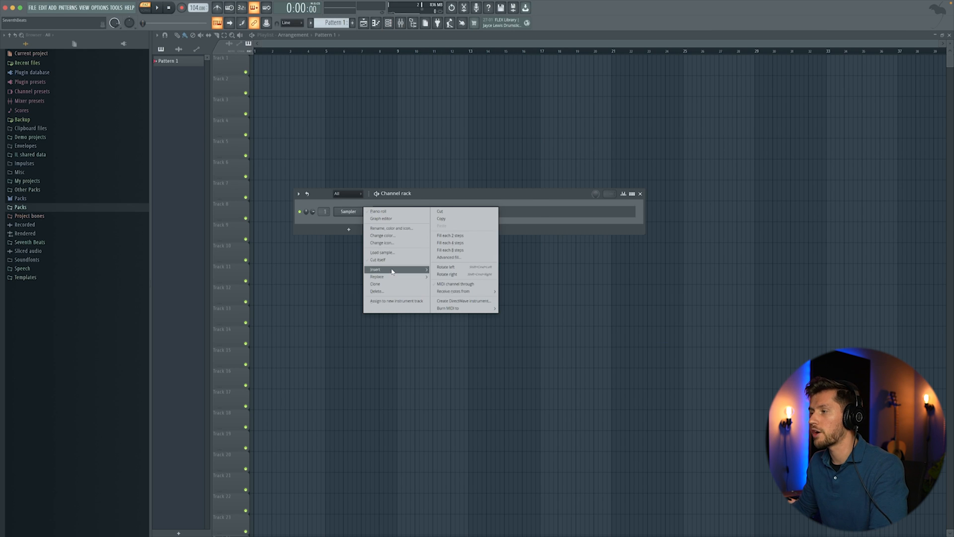
mouse_move(390, 277)
click(453, 172)
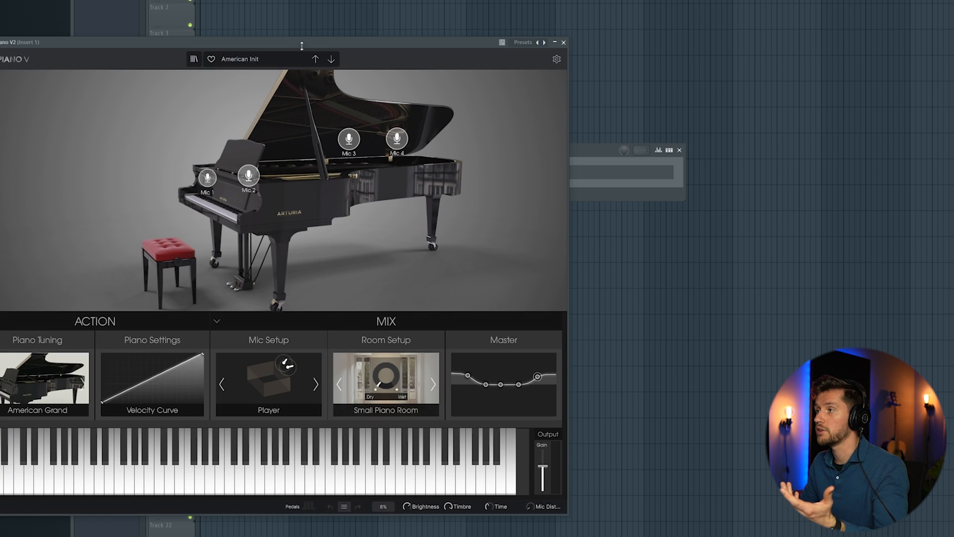
drag(286, 37, 431, 38)
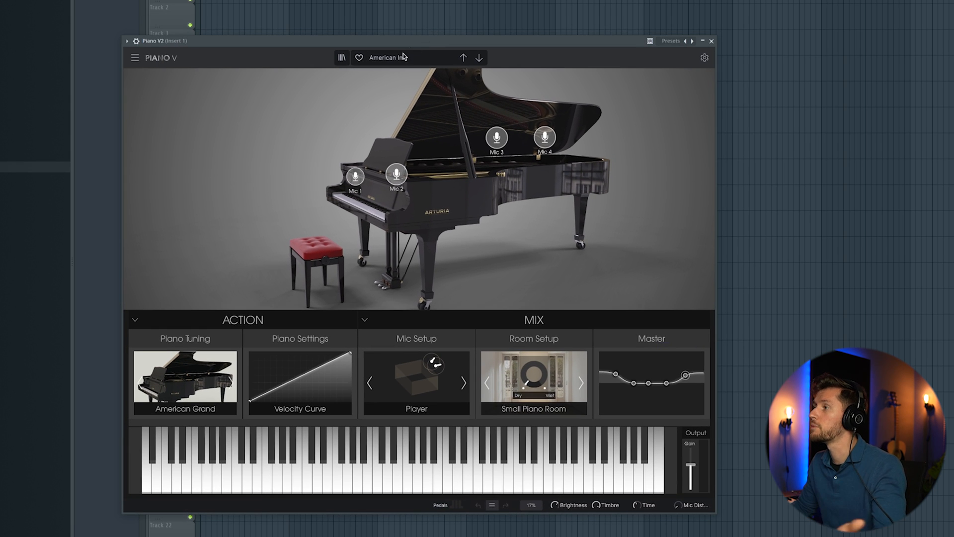
click(479, 57)
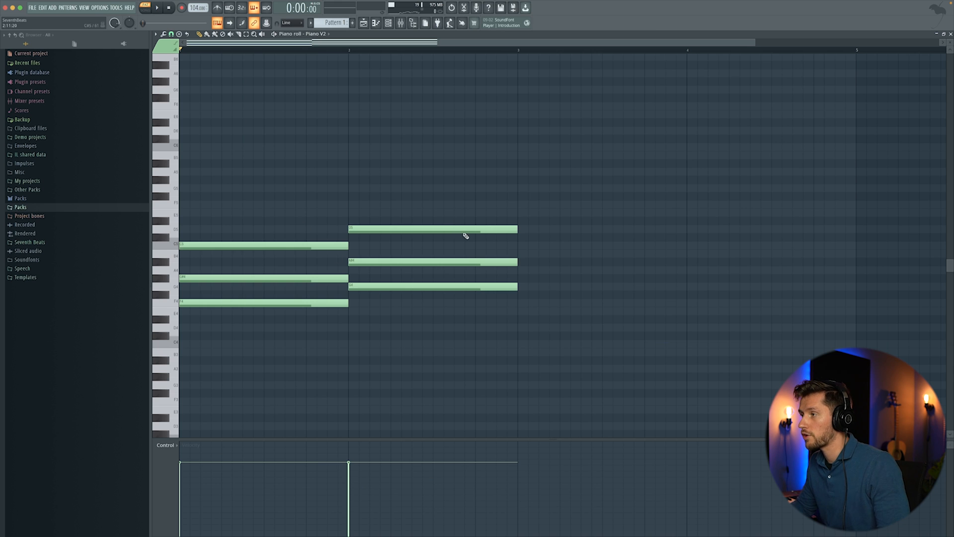
Add a one-bar third chord of D#4, G4 and C5 in bar 3 and play the progression
scroll(465, 236, down, 2)
drag(428, 192, 431, 276)
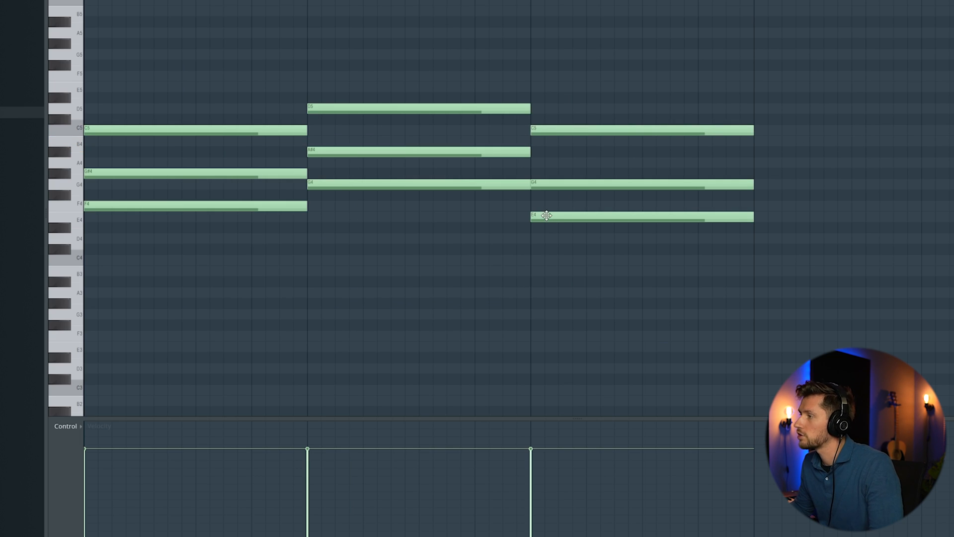
drag(553, 224, 564, 239)
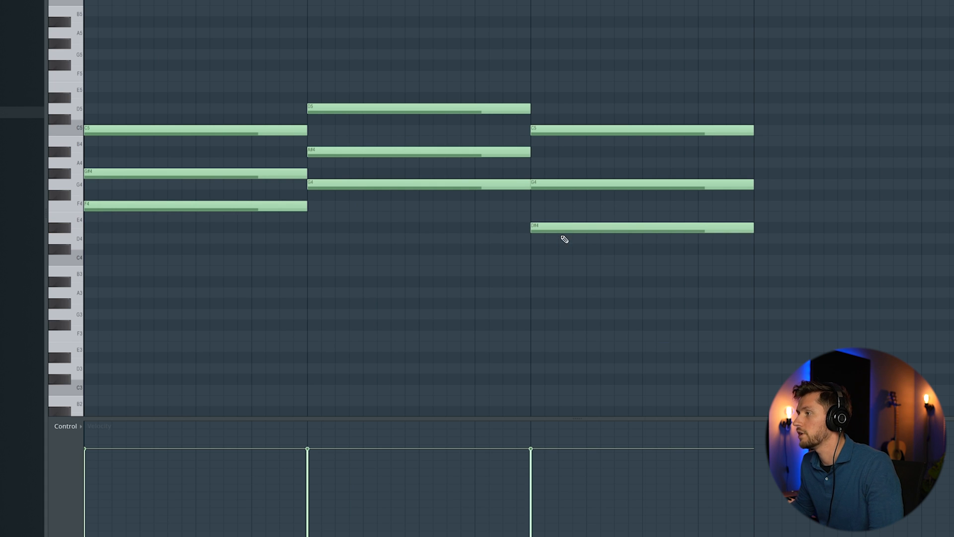
key(space)
Start the second chord one beat into bar 2, add a short F4, G#4, C5 hit before it, and play back
drag(844, 1, 878, 1)
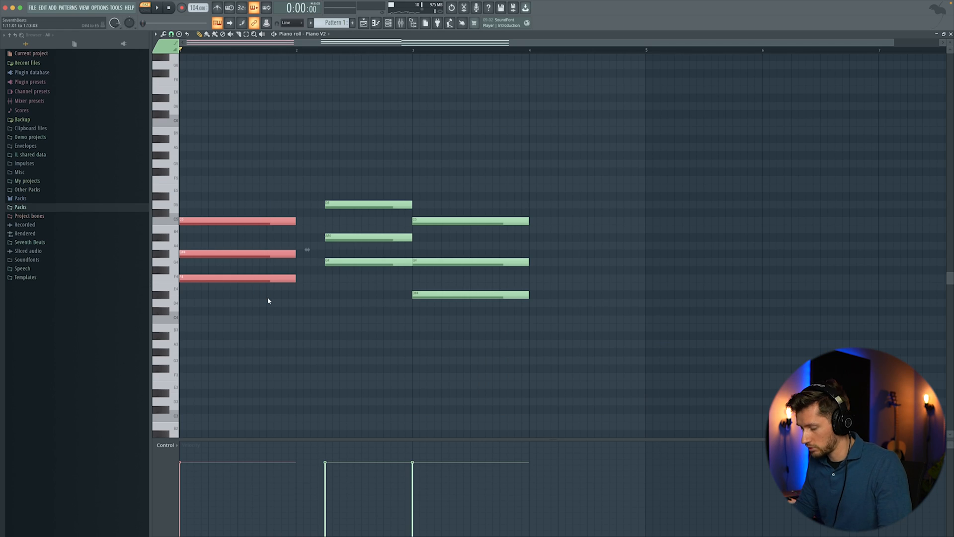
drag(304, 250, 319, 221)
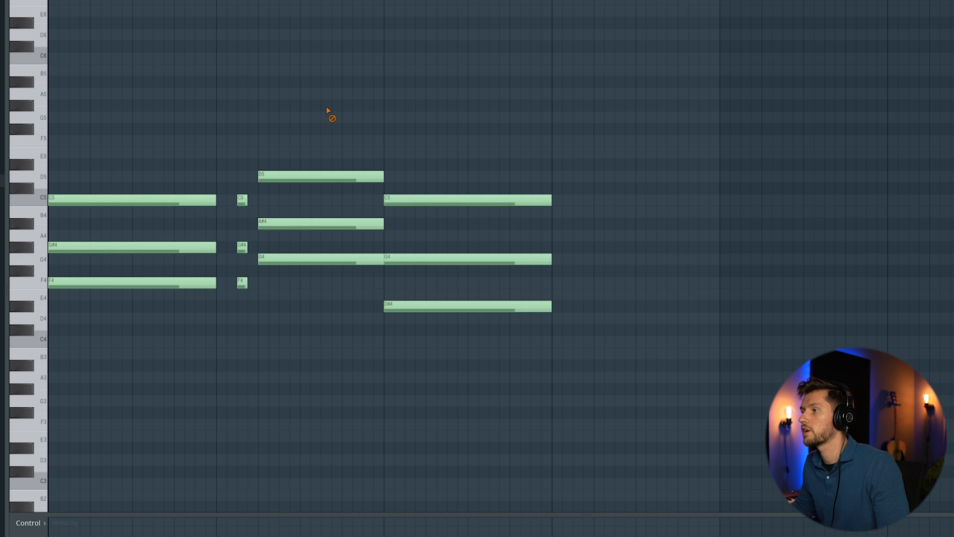
key(space)
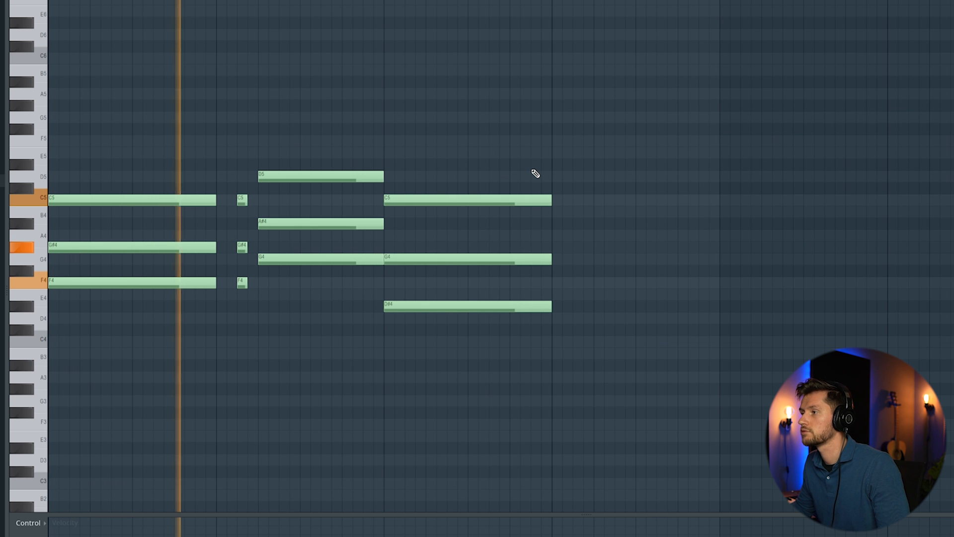
Shorten the third chord's three notes so that they end half a beat before bar 4
drag(529, 160, 522, 342)
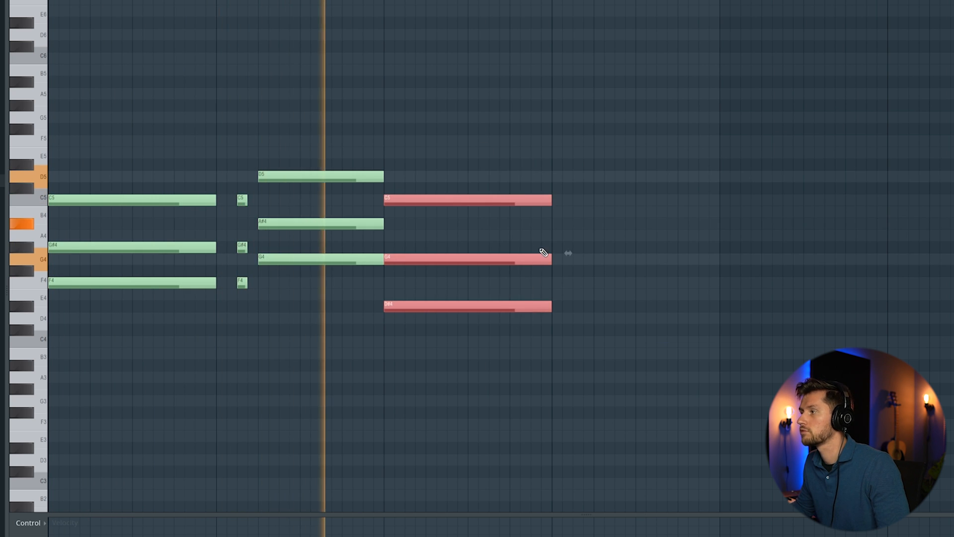
drag(551, 200, 530, 201)
click(631, 193)
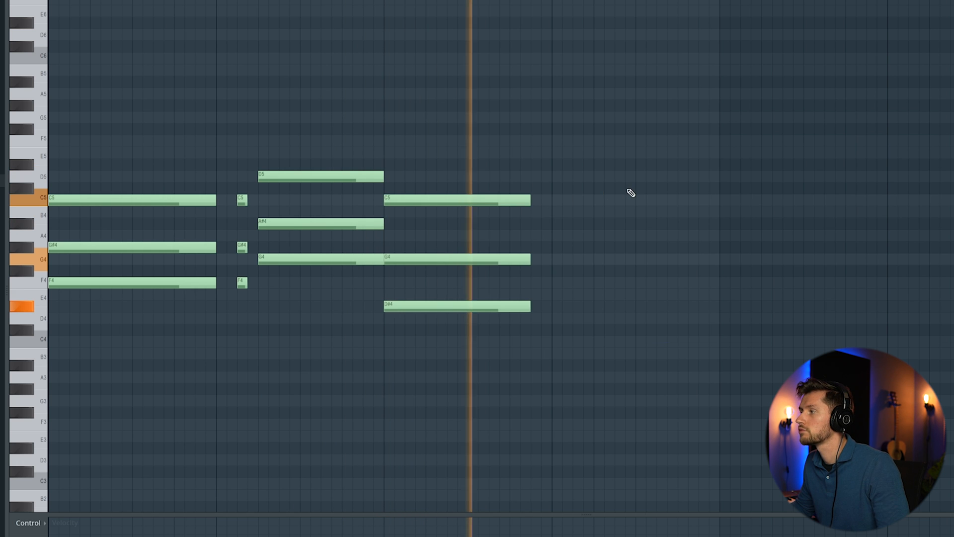
key(space)
Copy the third chord as a short hit early in bar 4 and follow it with a G4, C5, D5 chord
drag(484, 196, 475, 339)
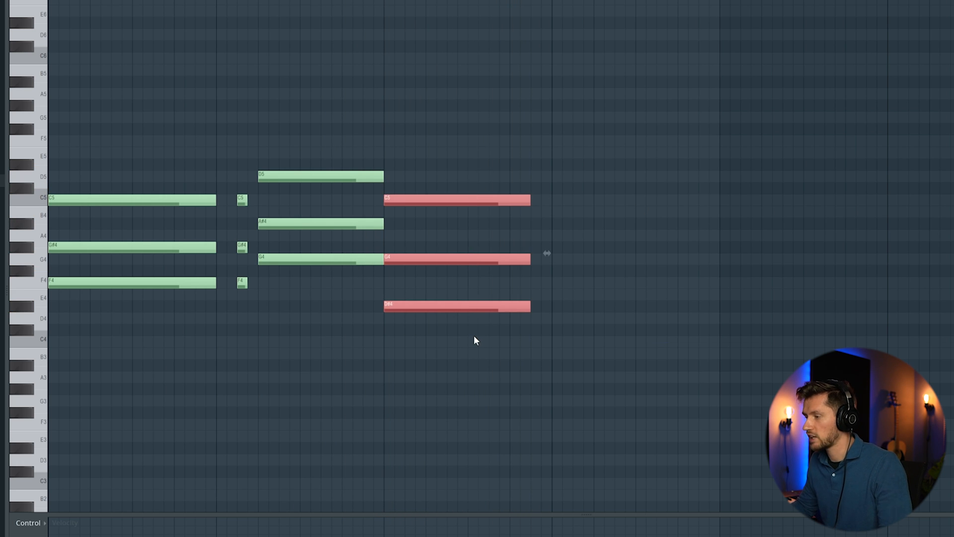
key(ctrl+v)
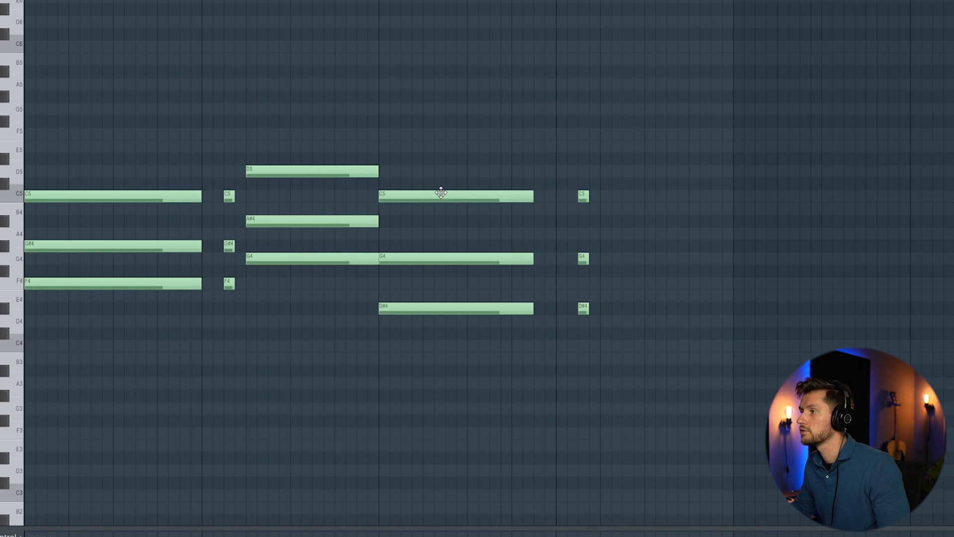
click(603, 258)
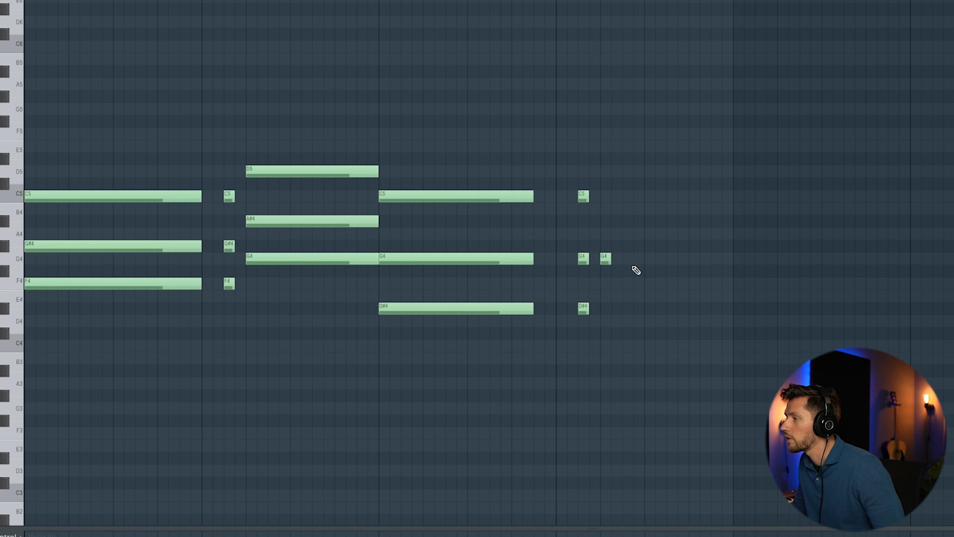
click(603, 196)
click(603, 172)
Draw a closing C4, D#4, G4 chord in bar 4 and shift it half a beat later
click(651, 258)
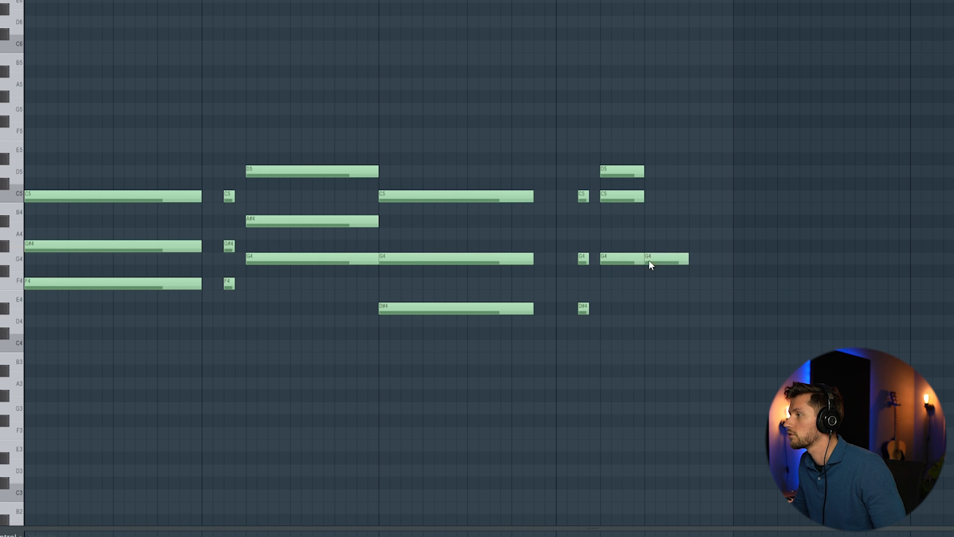
click(654, 347)
drag(686, 231, 682, 356)
drag(674, 260, 696, 260)
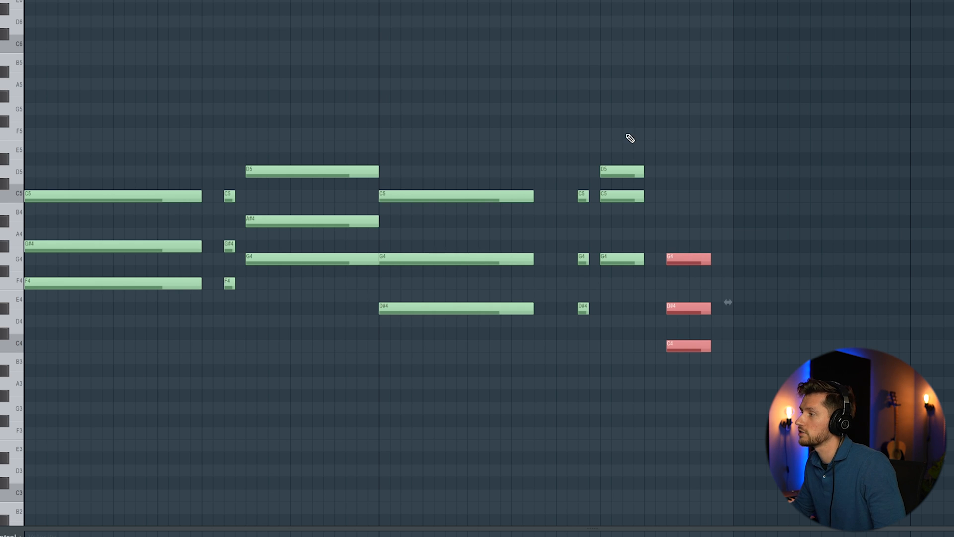
Extend the G4, C5, D5 chord up to the closing chord, and the closing chord to the end of bar 4
key(space)
drag(630, 143, 636, 266)
drag(644, 168, 665, 168)
drag(709, 213, 704, 344)
drag(710, 255, 732, 255)
click(789, 213)
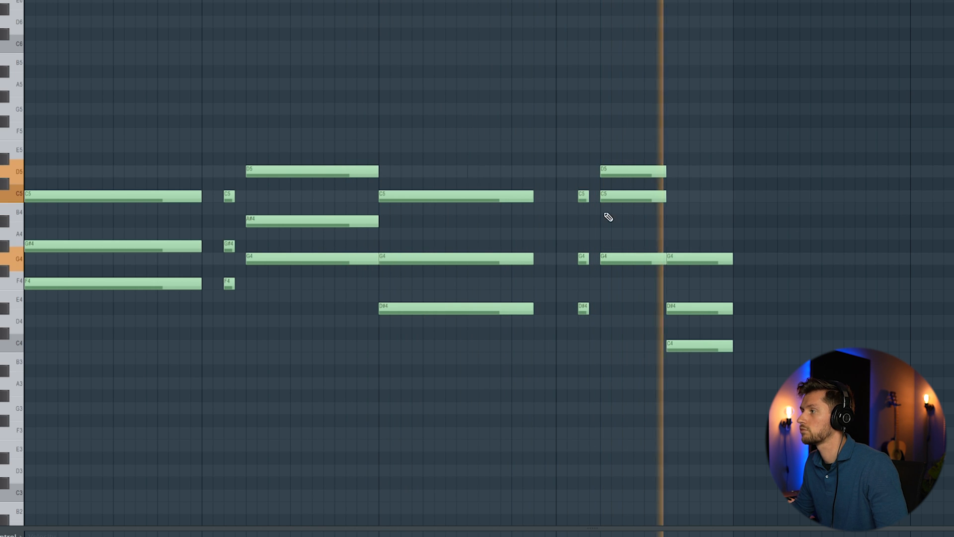
Raise the D5 note in bar 4 to D#5 and extend the third chord to the start of bar 4
key(space)
drag(611, 171, 611, 157)
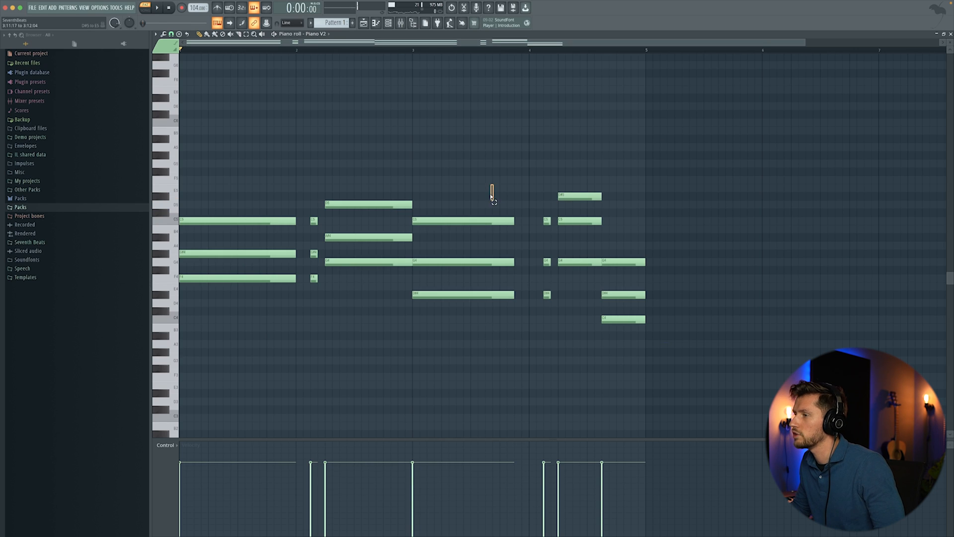
drag(493, 201, 495, 320)
drag(522, 219, 529, 219)
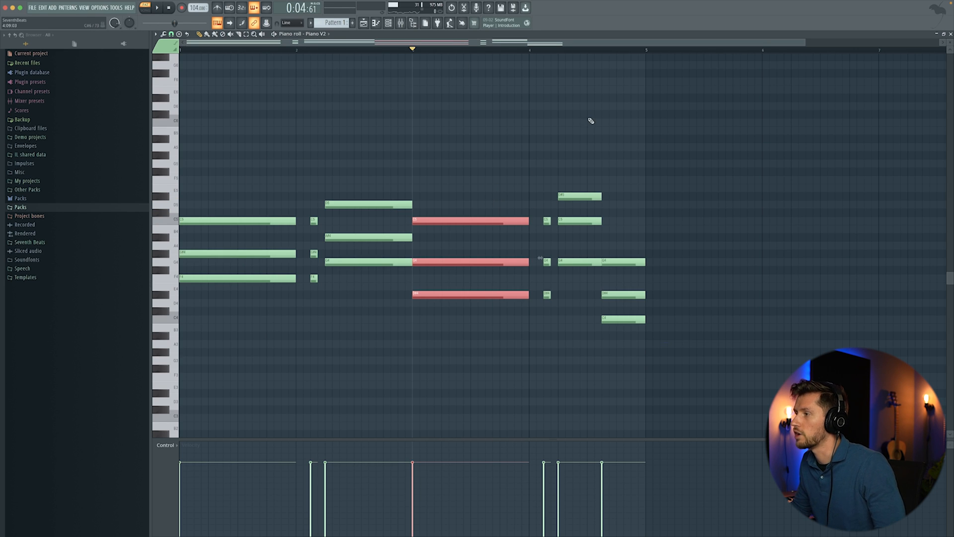
Duplicate the four-bar progression into bars 5 to 8 and play it back
key(space)
key(ctrl+d)
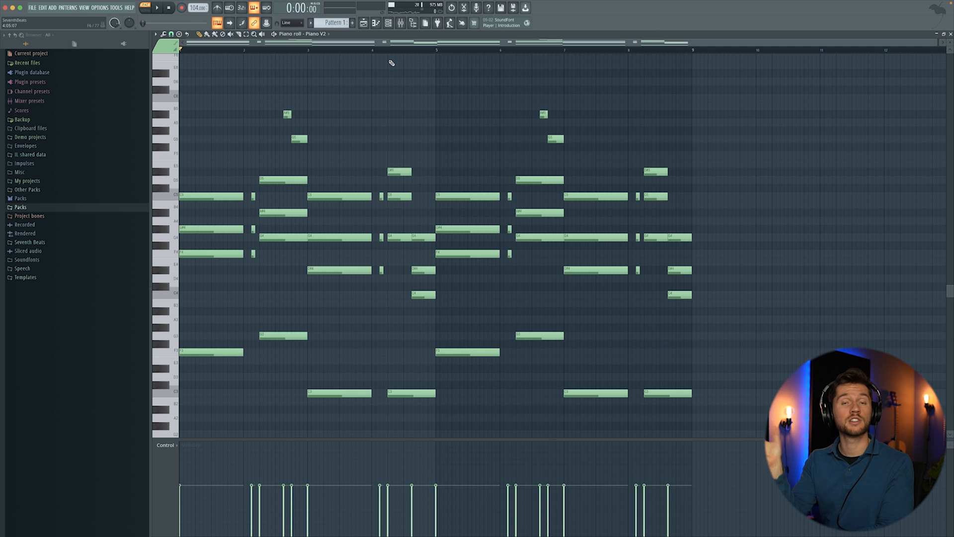
key(space)
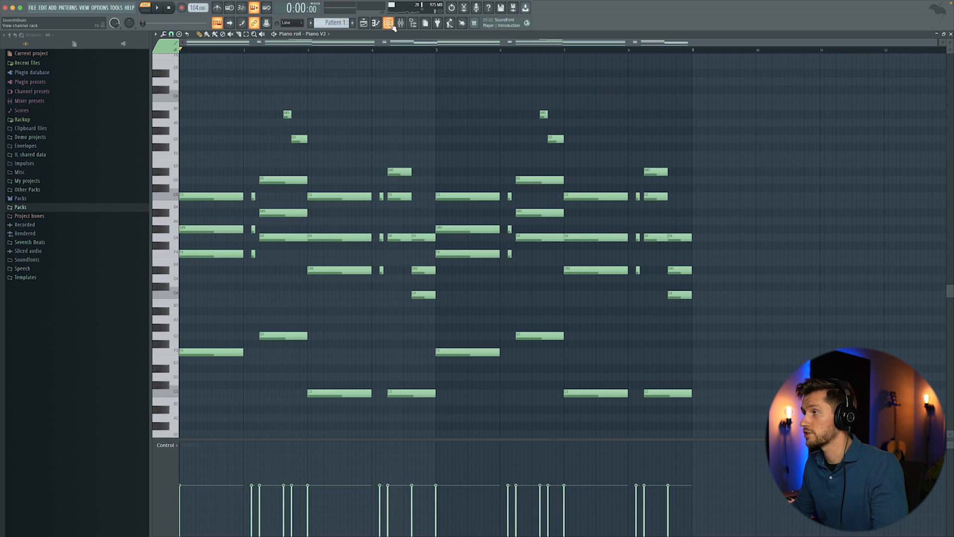
Insert an Analog Lab V channel, load its Syn Marimba preset and close the plugin window
click(391, 25)
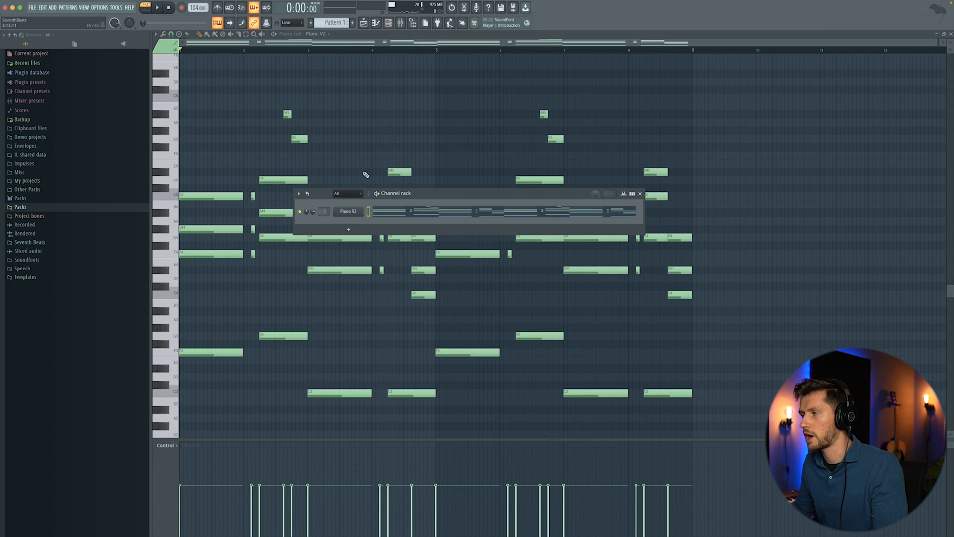
right_click(350, 211)
mouse_move(395, 263)
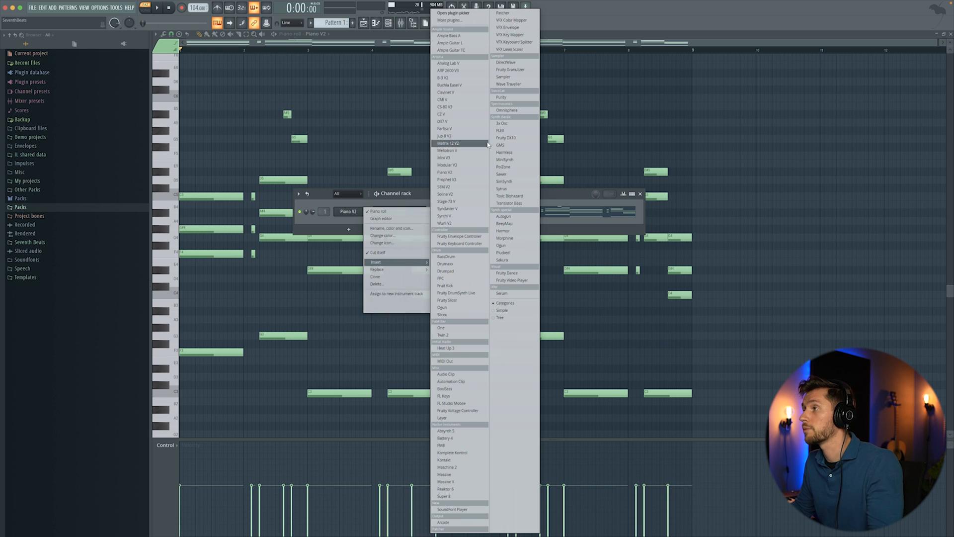
click(462, 63)
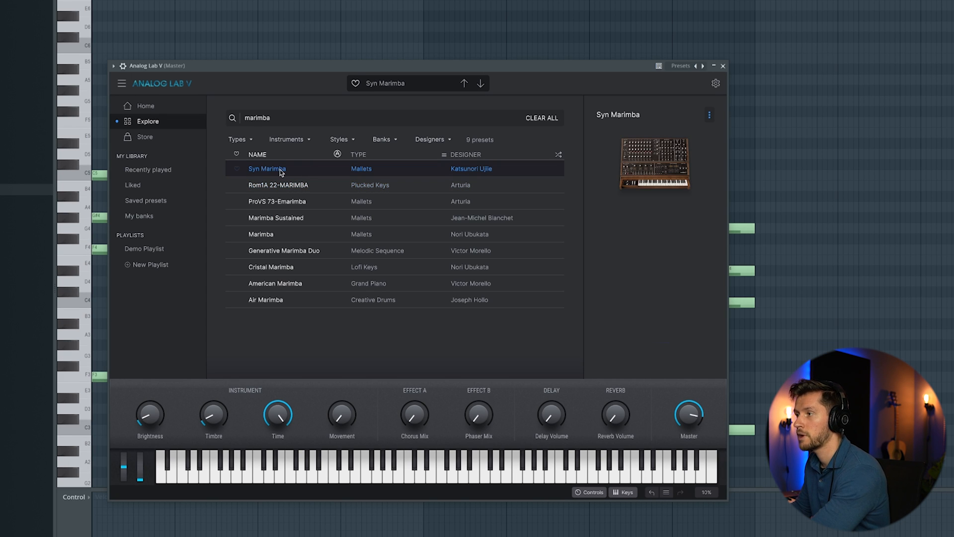
click(723, 65)
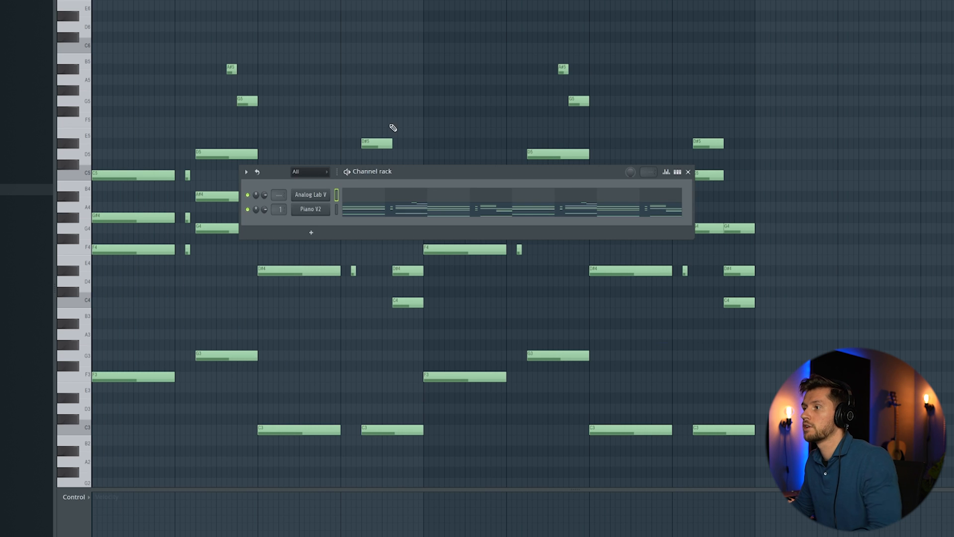
Copy the first four bars of piano chords, without the bass notes, into the Analog Lab V piano roll
drag(137, 128, 406, 309)
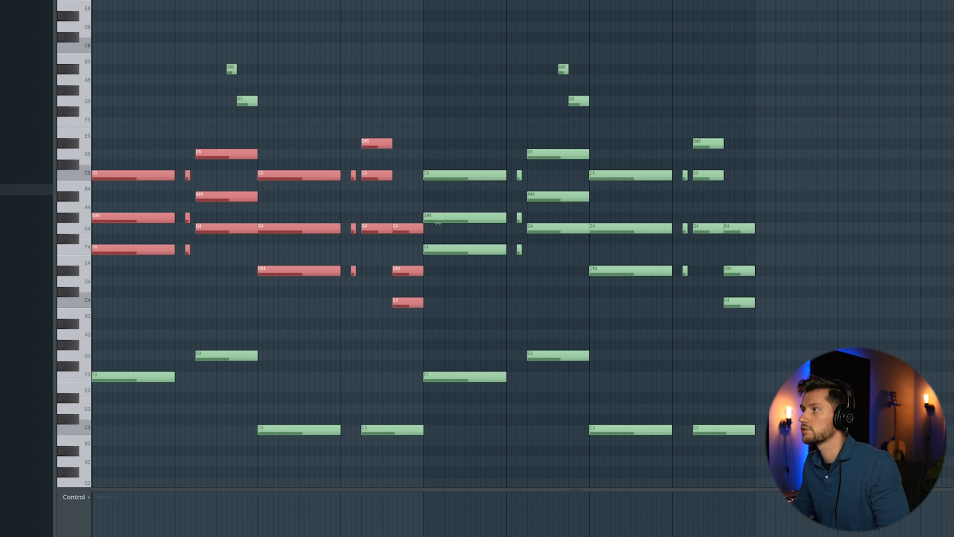
key(F6)
click(363, 197)
key(ctrl+v)
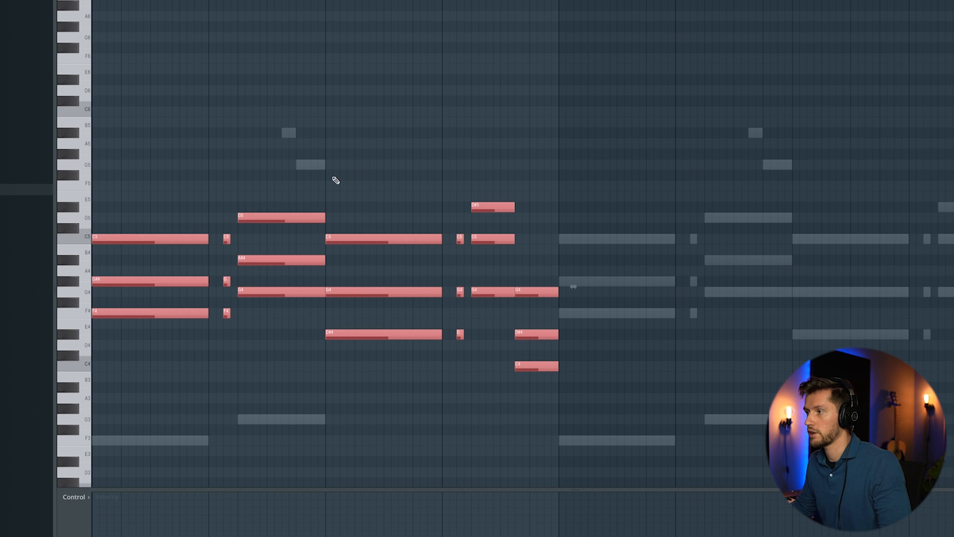
Delete the short passing chords from the Analog Lab V part and transpose the remaining notes up an octave
drag(225, 205, 220, 328)
key(Delete)
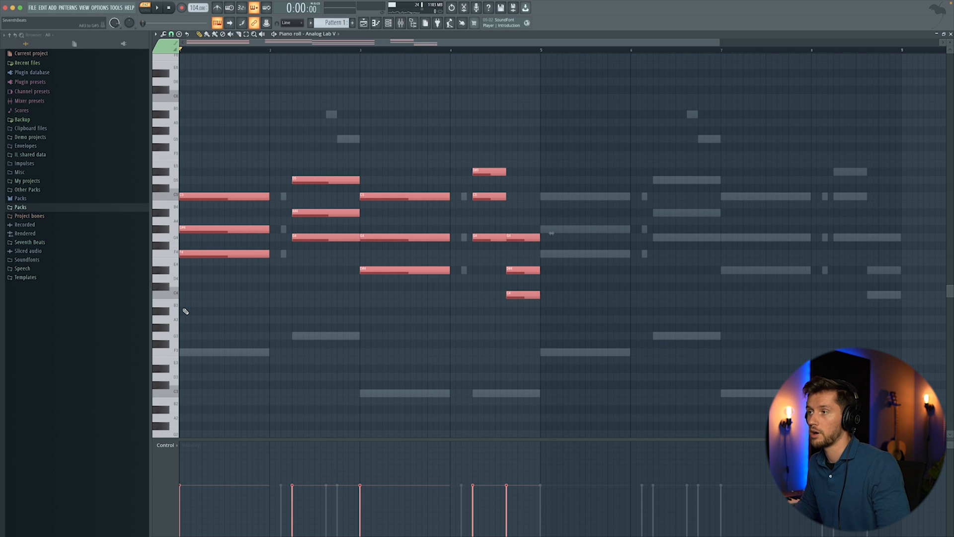
key(ctrl+Up)
Duplicate the Analog Lab V chords into bars 5 to 8 and play the pattern
key(ctrl+d)
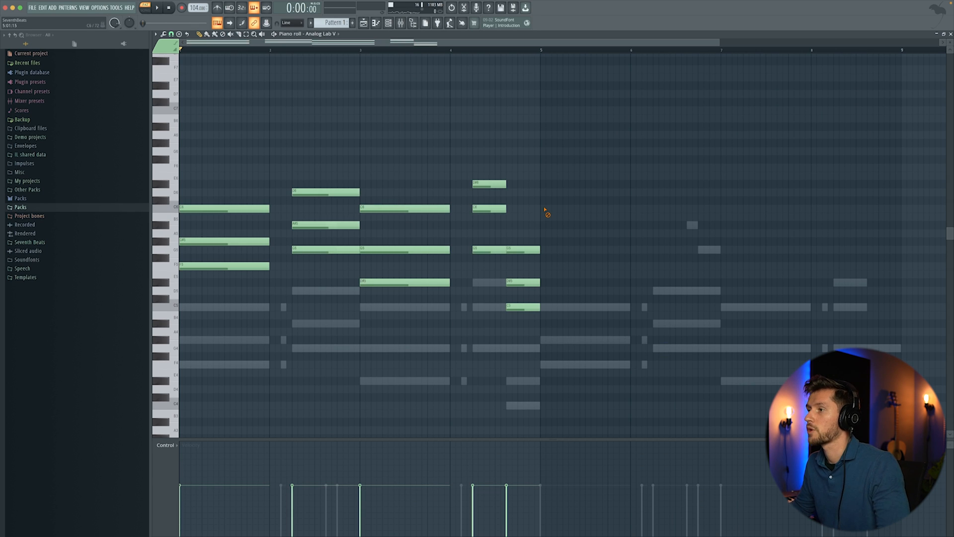
key(space)
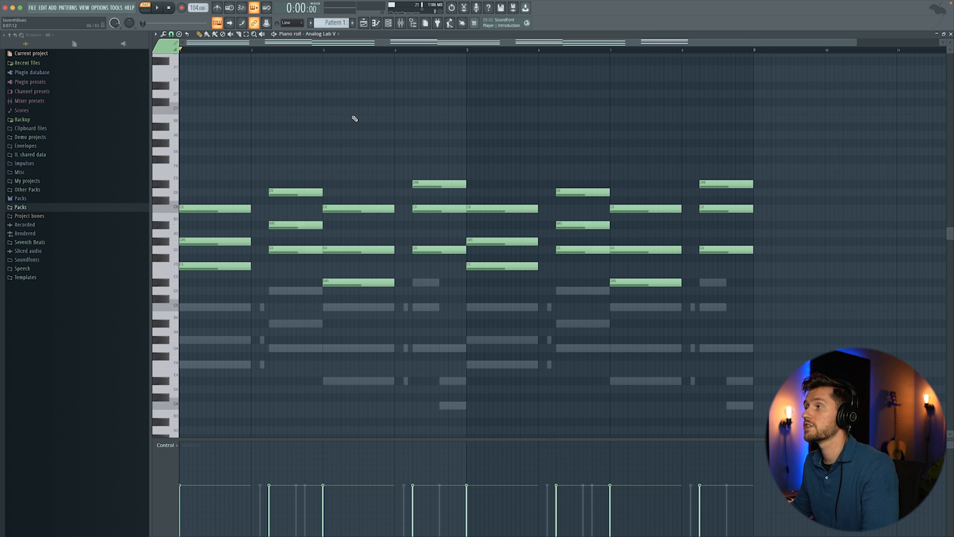
Insert a Serum channel for the bass and close its plugin window
click(396, 23)
right_click(363, 211)
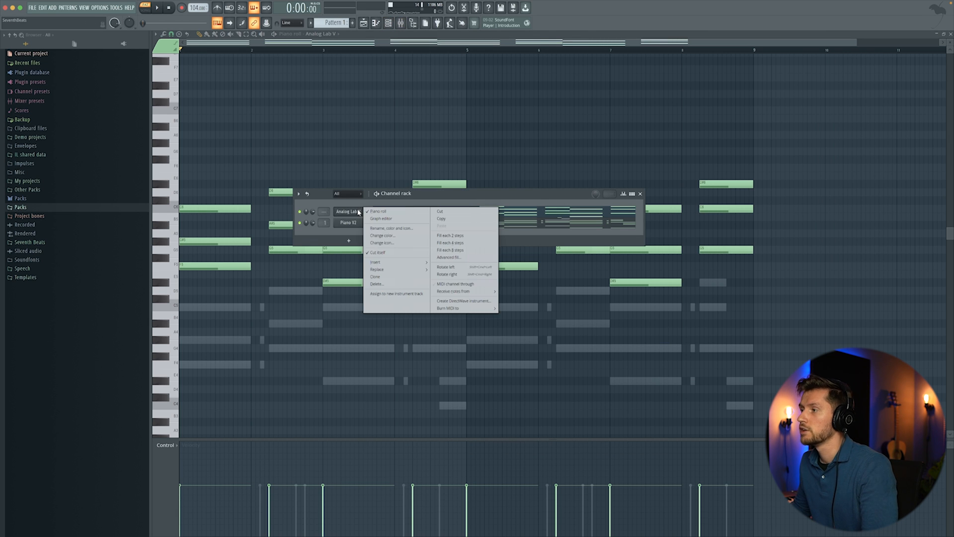
mouse_move(389, 264)
click(509, 293)
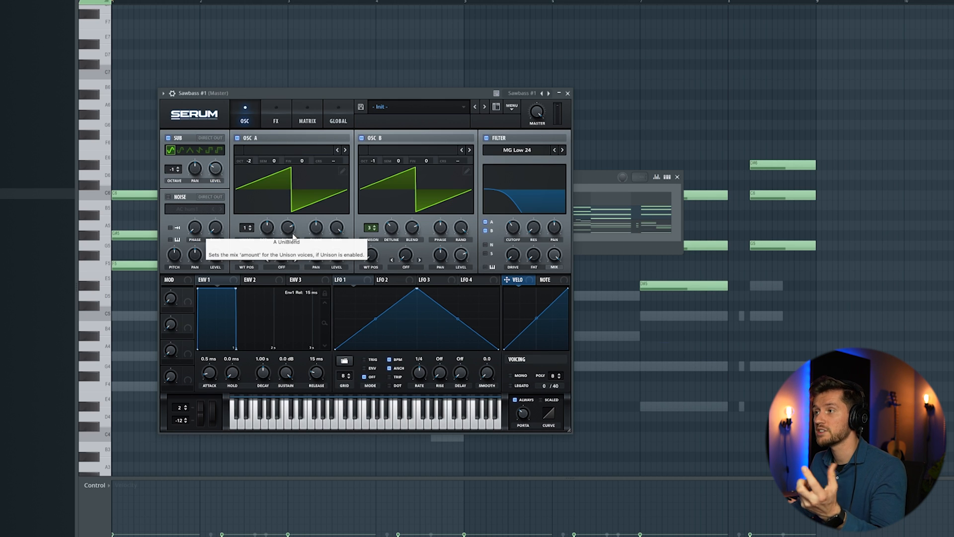
click(568, 93)
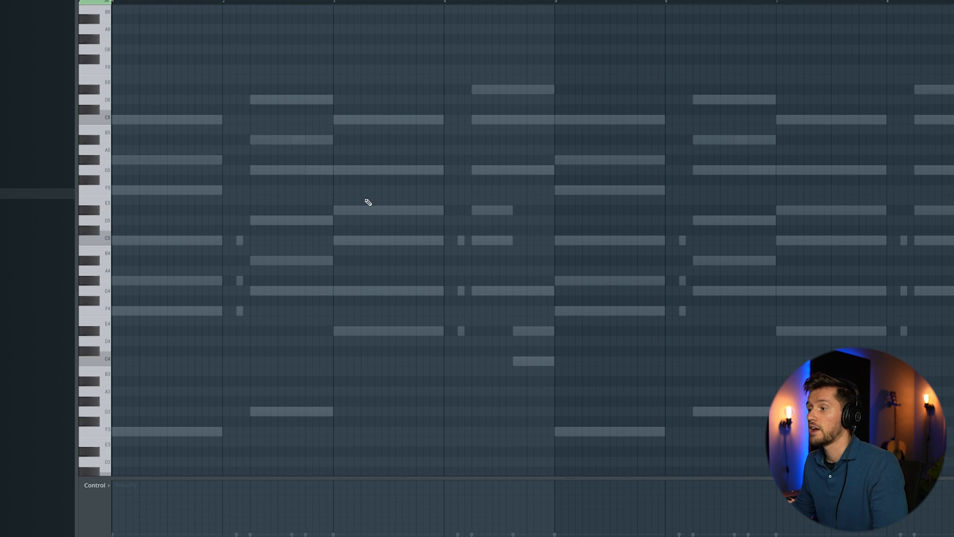
Draw the Serum bass line across bars 1 to 4 with F4, G4, C4 and D#4, following the chord changes
mouse_move(118, 365)
mouse_down()
mouse_move(76, 379)
mouse_move(58, 252)
mouse_up()
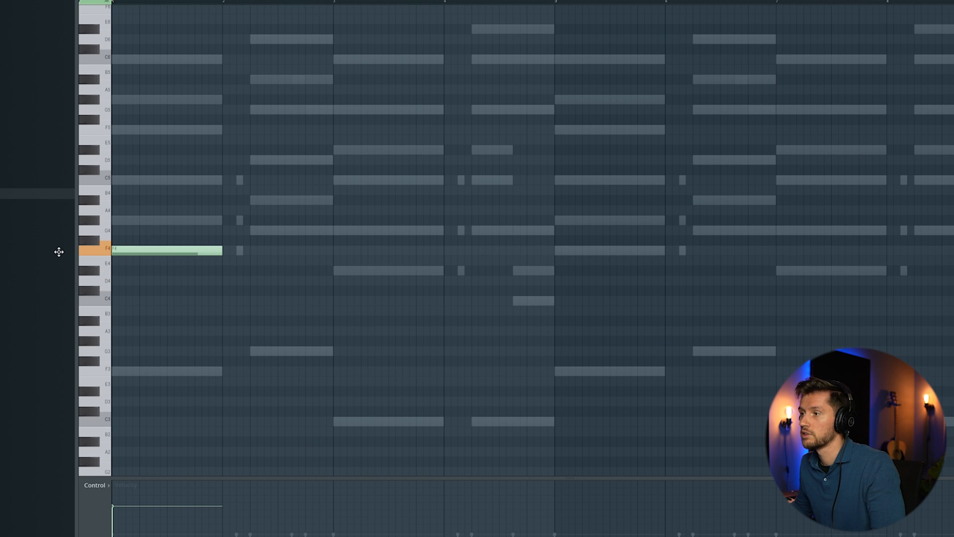
mouse_move(217, 249)
mouse_down()
mouse_move(244, 250)
mouse_move(209, 252)
mouse_up()
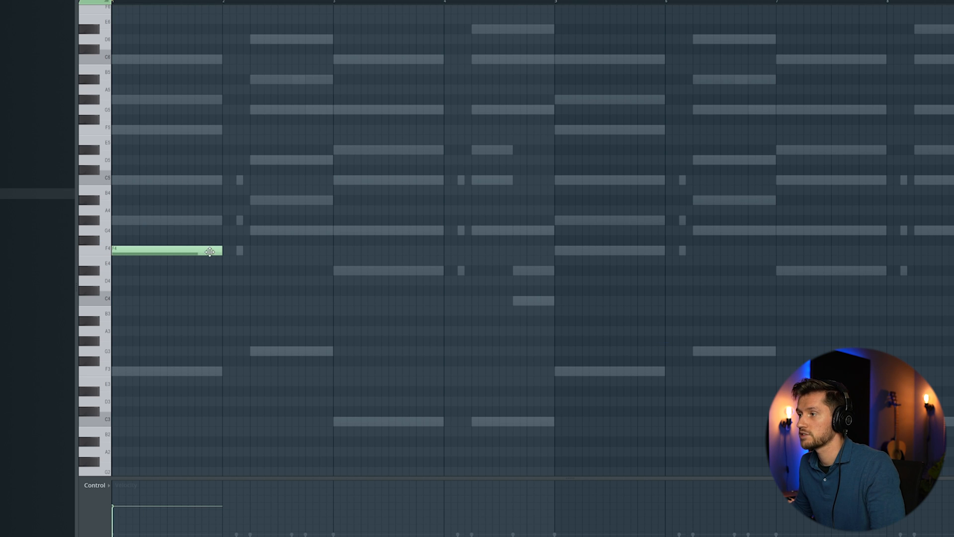
click(333, 271)
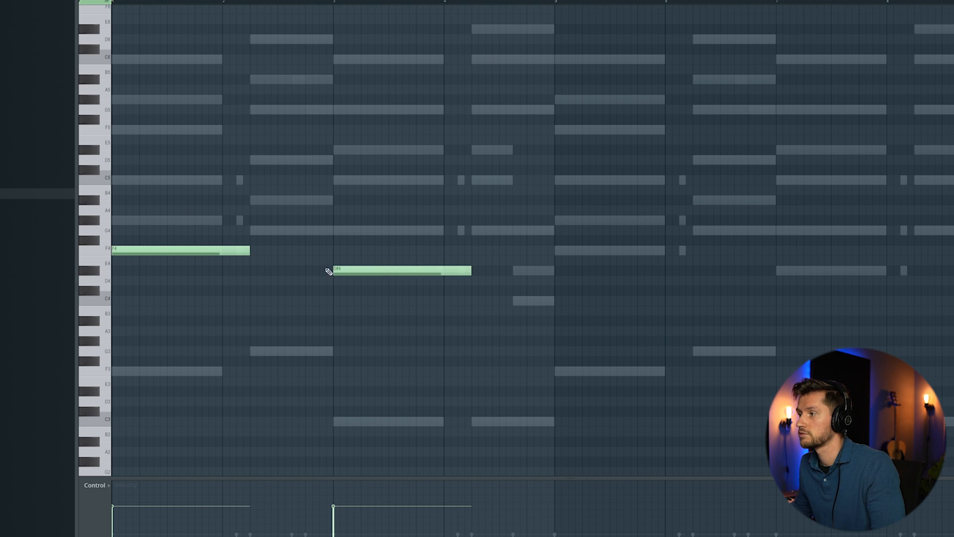
drag(251, 235, 281, 233)
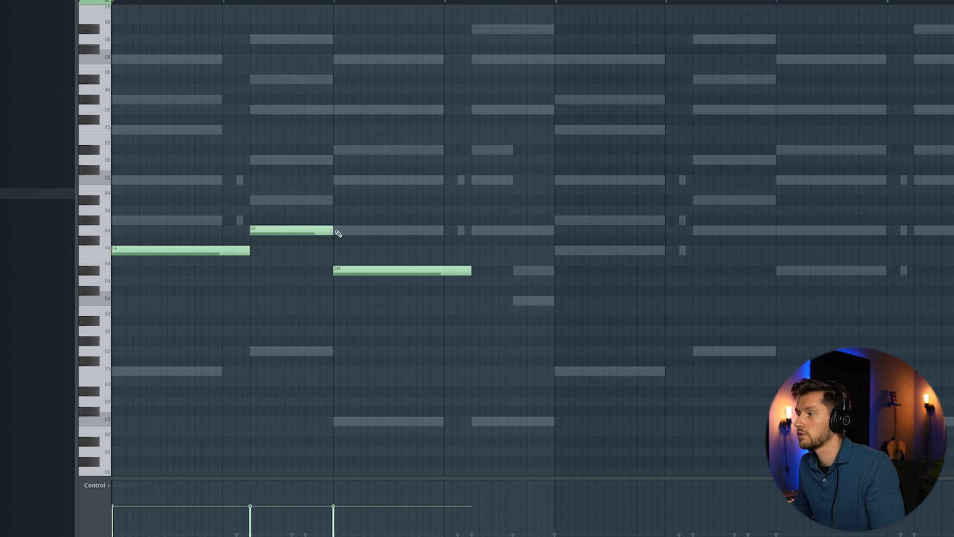
drag(348, 271, 349, 304)
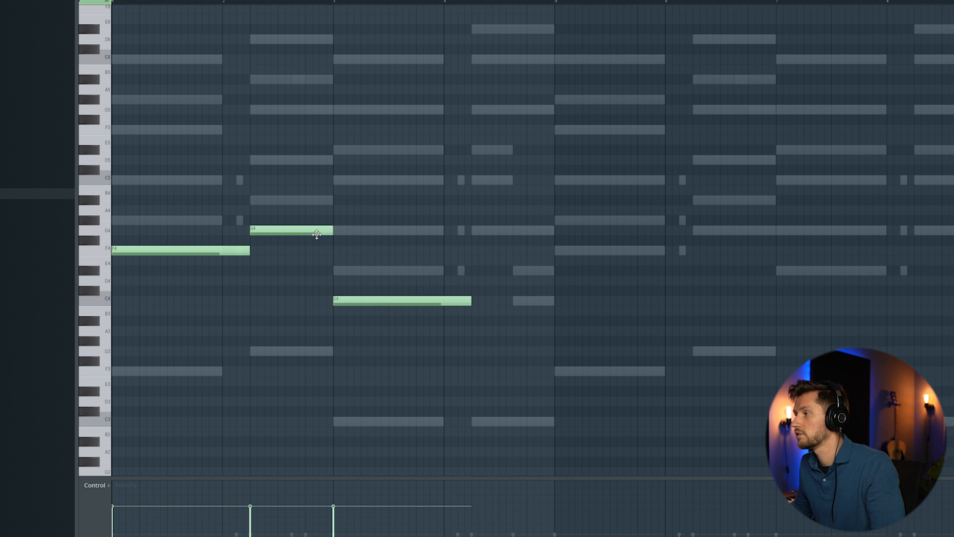
click(473, 273)
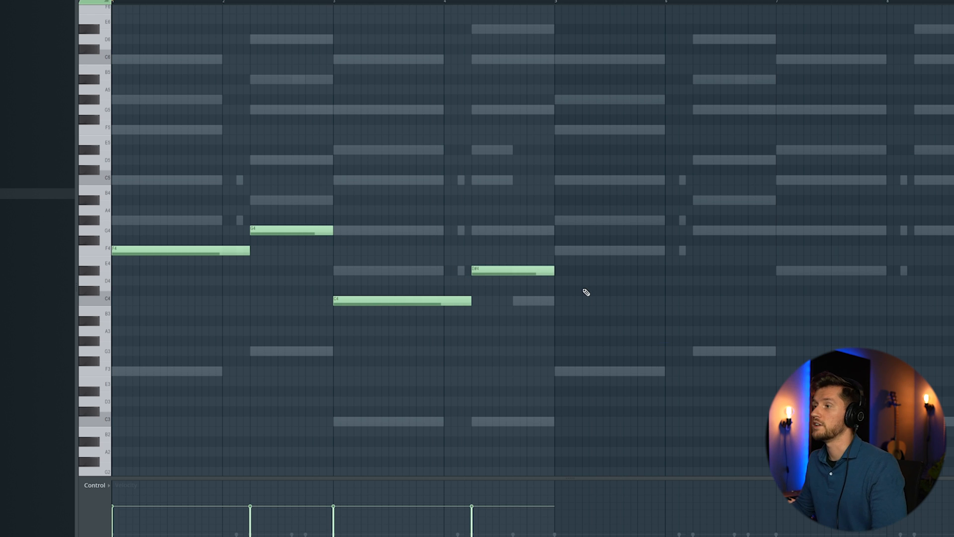
Play the pattern, duplicate the four-bar bass line into bars 5 to 8 and deselect the notes
key(space)
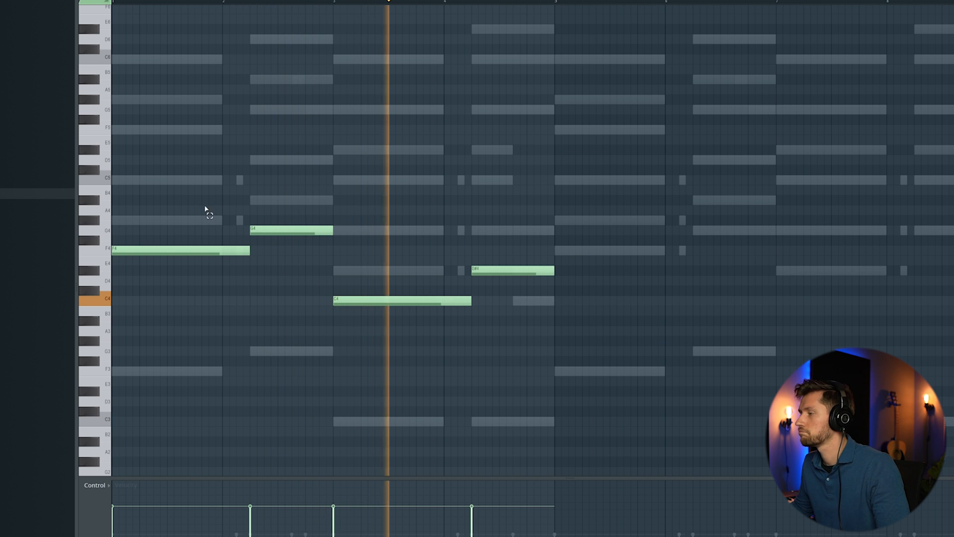
key(ctrl+a)
key(ctrl+b)
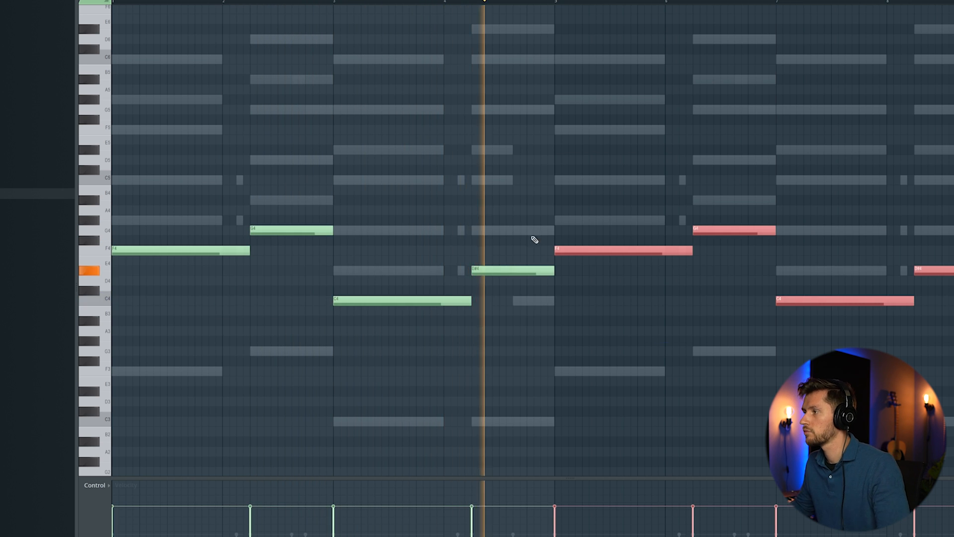
key(ctrl+d)
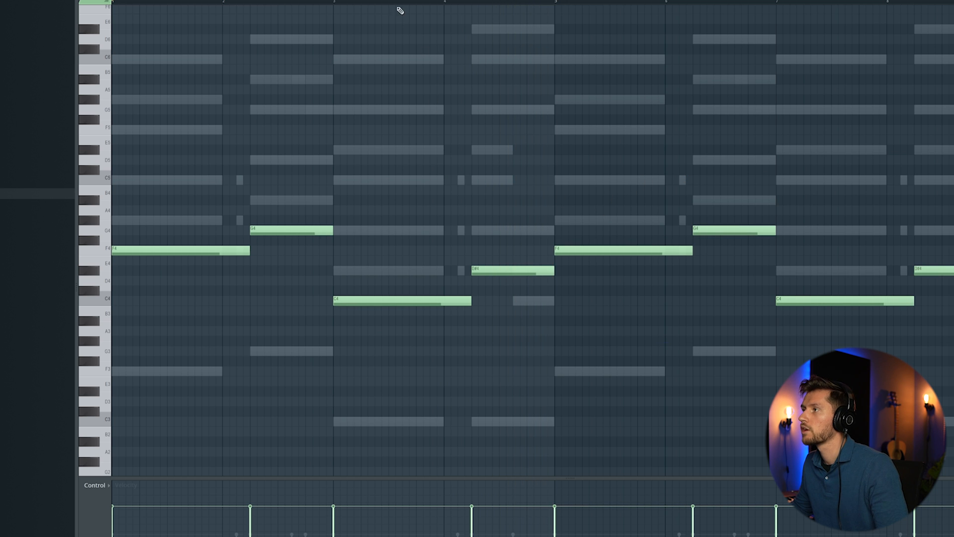
Insert a Kontakt channel above Analog Lab V in the channel rack
key(F6)
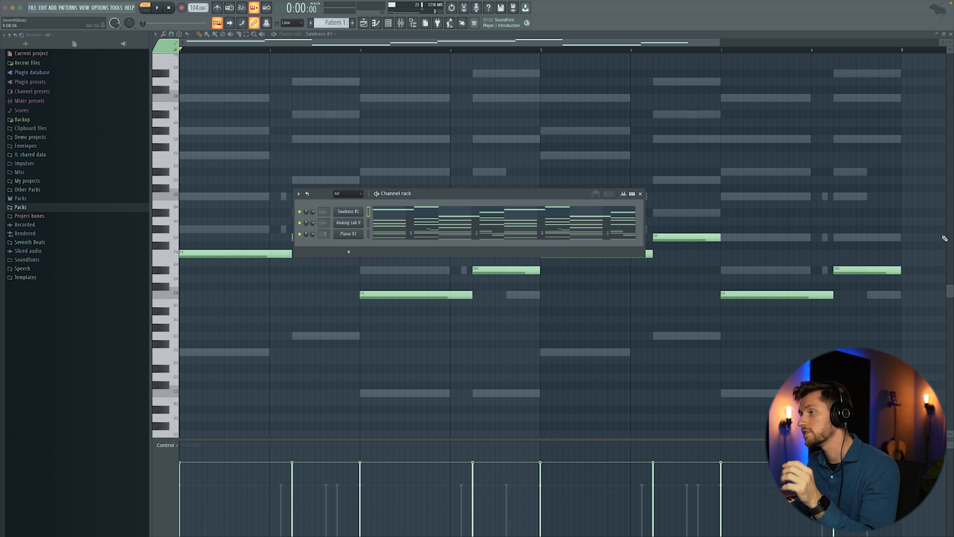
right_click(363, 223)
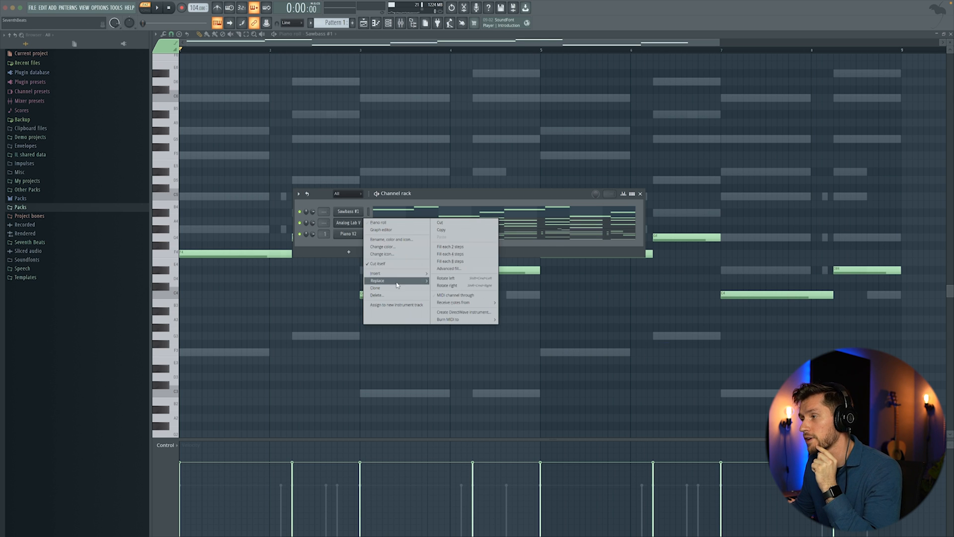
mouse_move(392, 274)
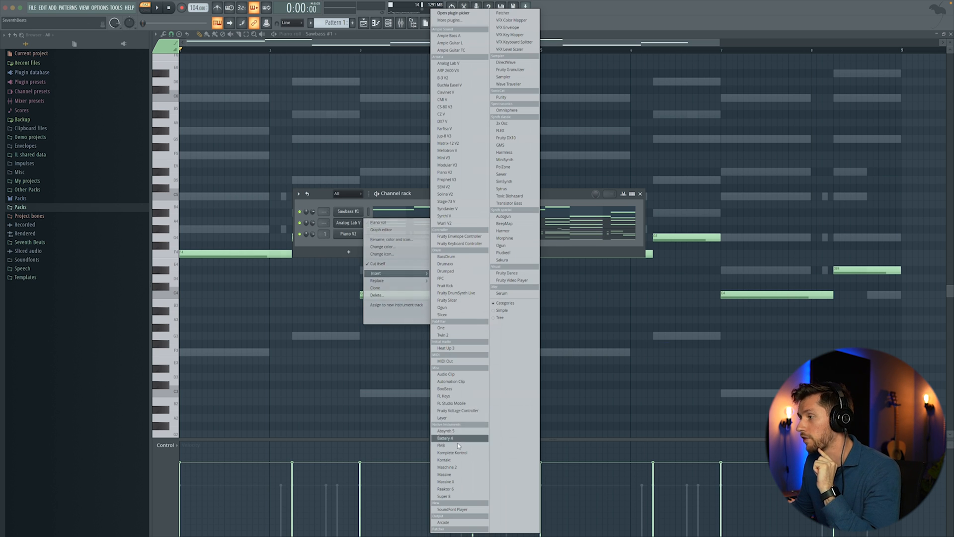
click(445, 459)
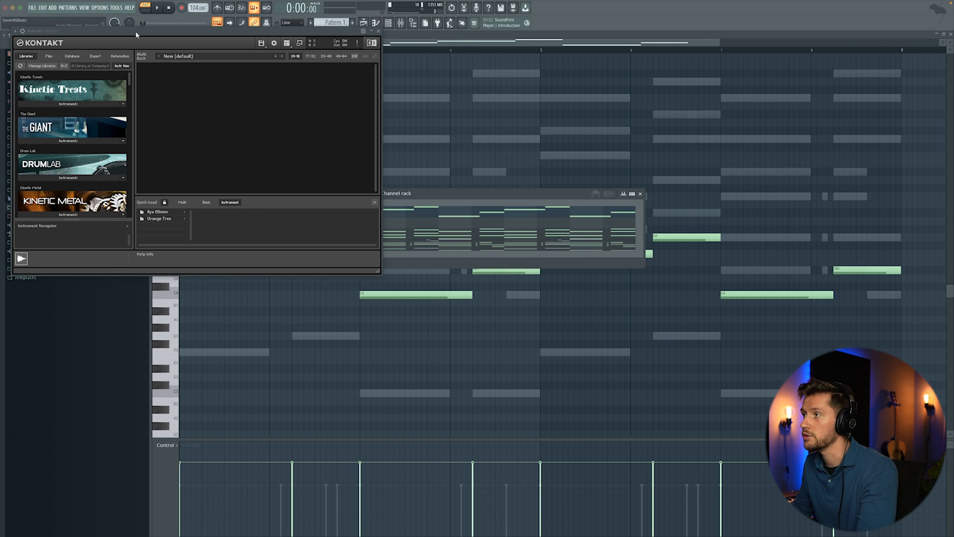
Load the NG.nki nylon guitar from the Ilya Efimov folder into Kontakt and close the plugin window
click(347, 310)
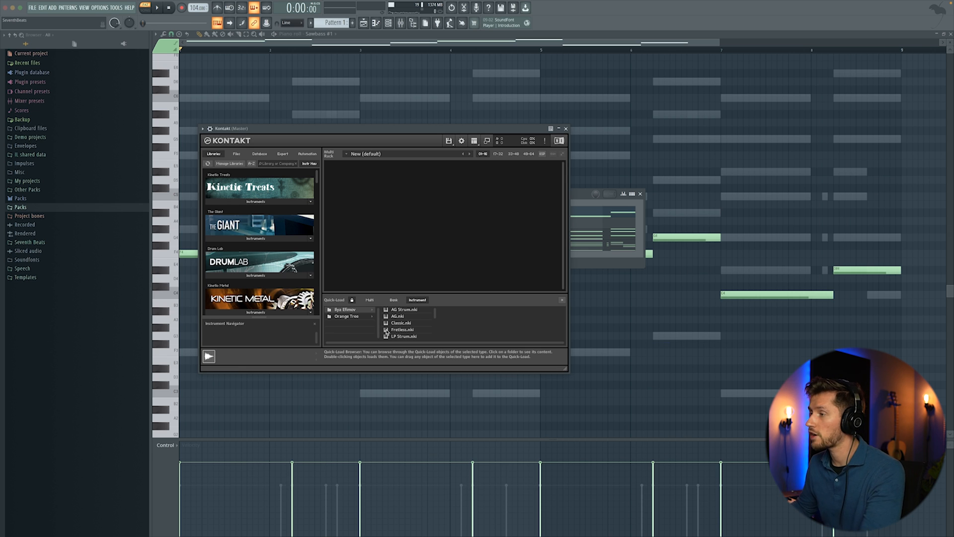
scroll(387, 332, down, 2)
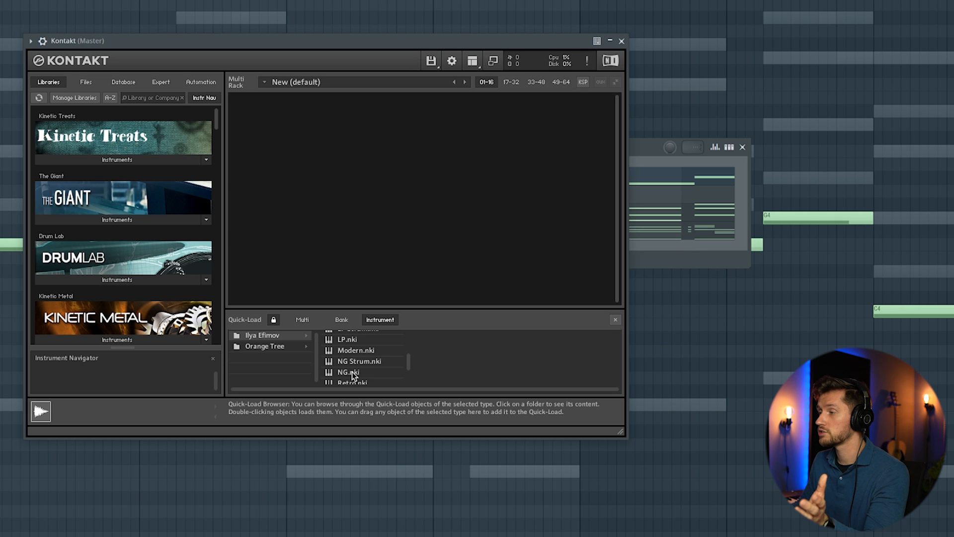
drag(352, 374, 440, 245)
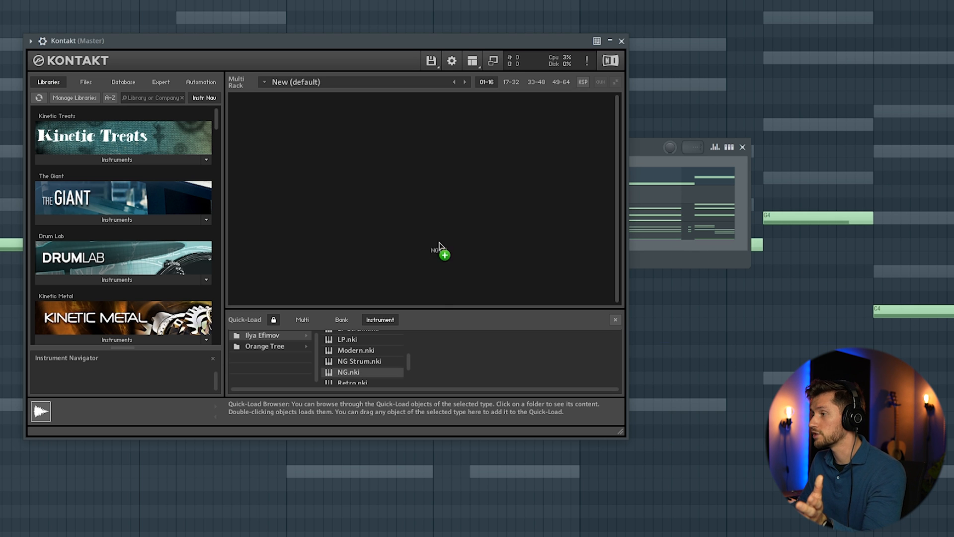
drag(367, 195, 343, 199)
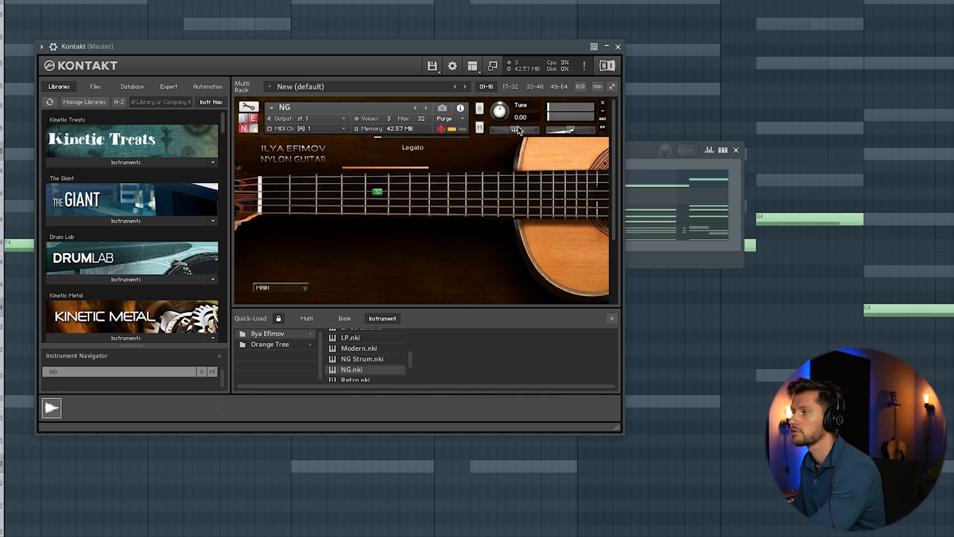
click(619, 48)
Copy the Sawbass #1 notes into the Kontakt channel and open its piano roll
click(305, 178)
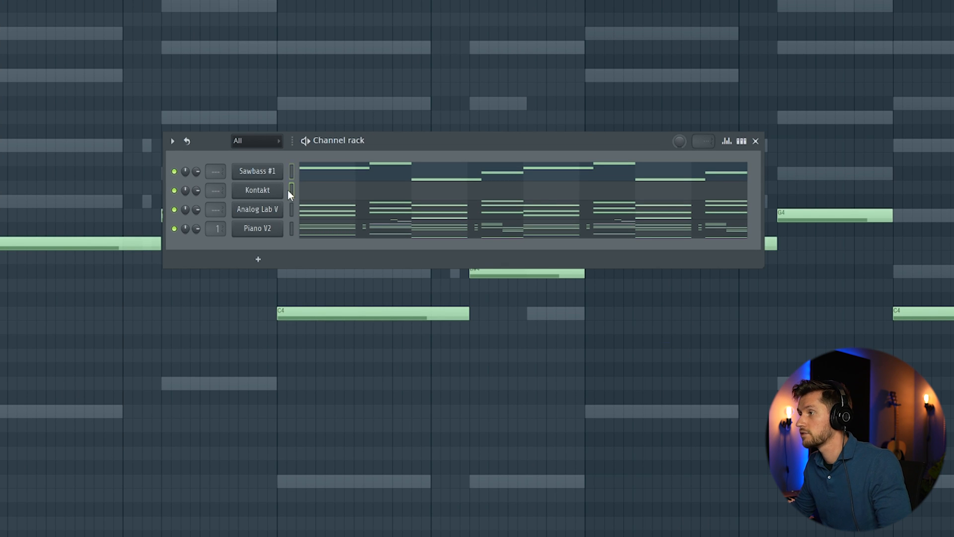
click(291, 190)
key(ctrl+v)
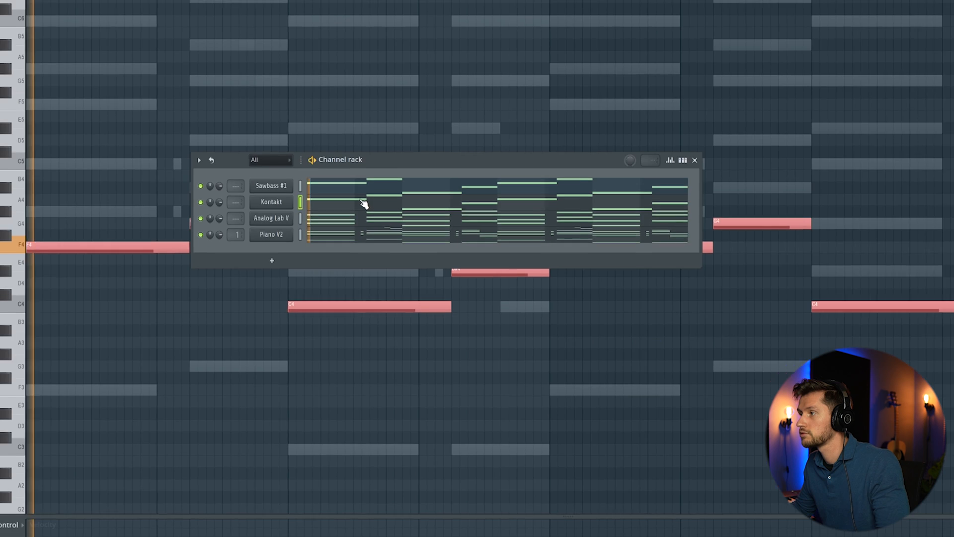
click(364, 204)
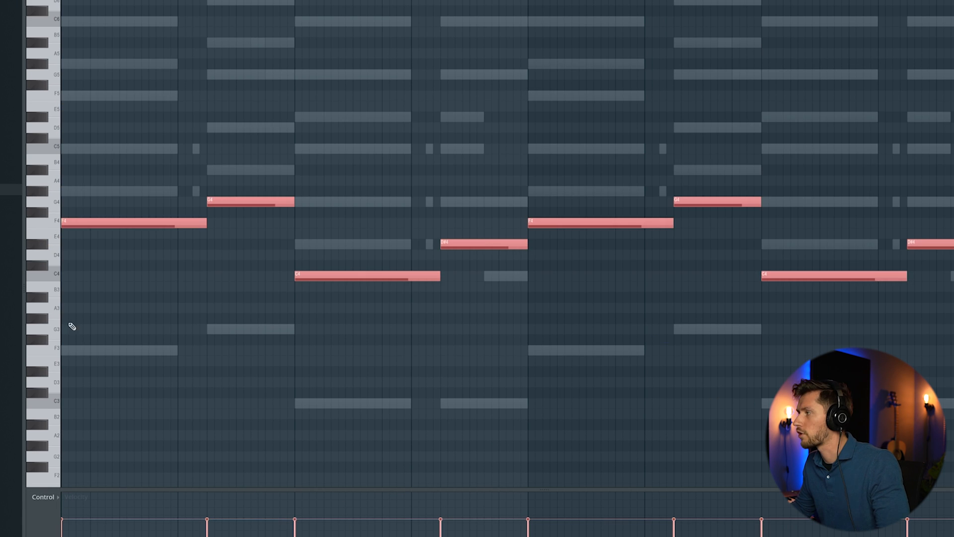
Transpose the Kontakt guitar notes up an octave, play the pattern and deselect the notes
scroll(100, 298, down, 2)
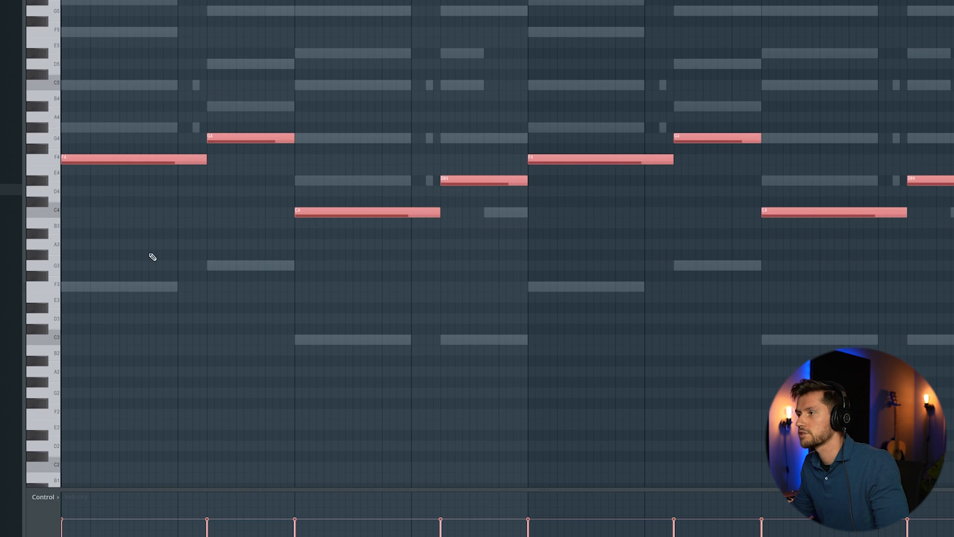
scroll(139, 255, up, 3)
key(ctrl+Up)
key(space)
key(ctrl+d)
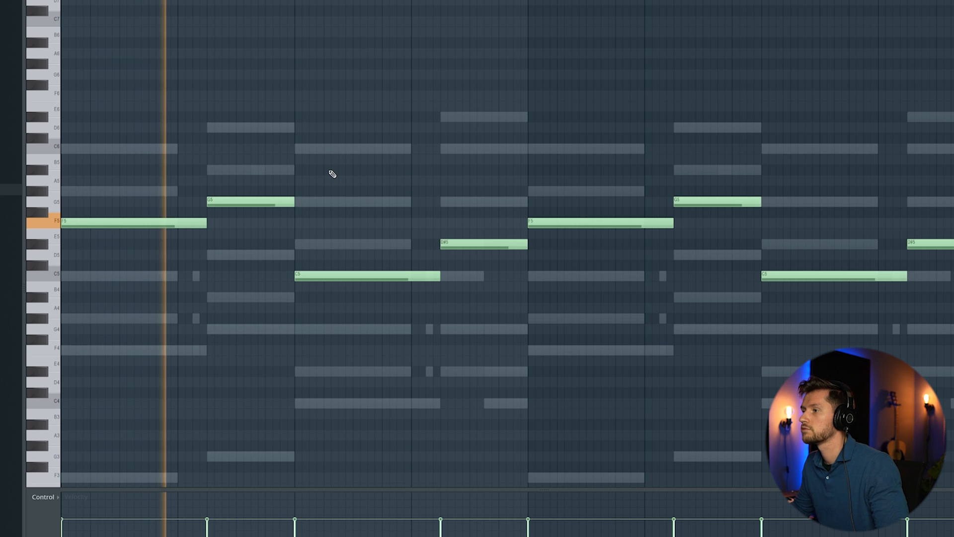
Route all four channels to consecutive mixer tracks starting from insert 20
key(F6)
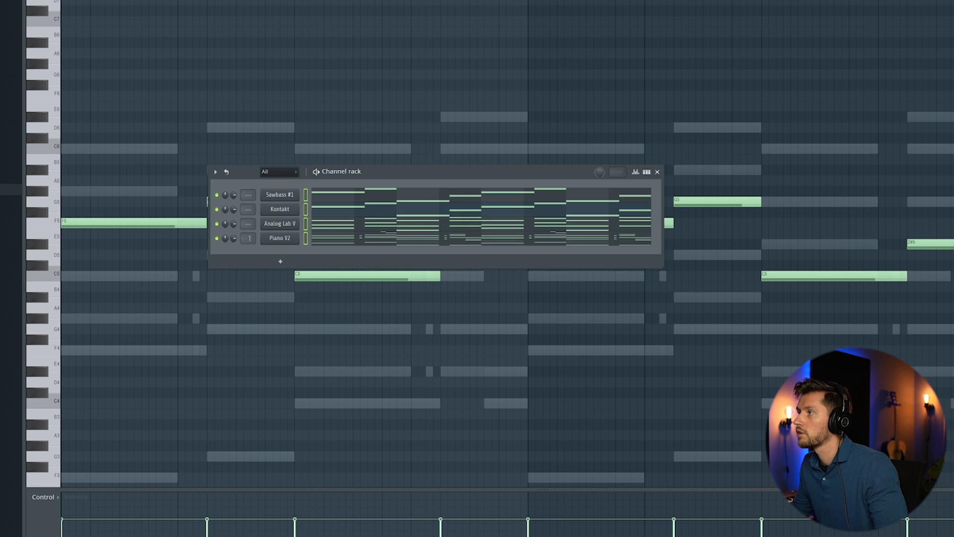
key(F9)
right_click(433, 146)
mouse_move(492, 227)
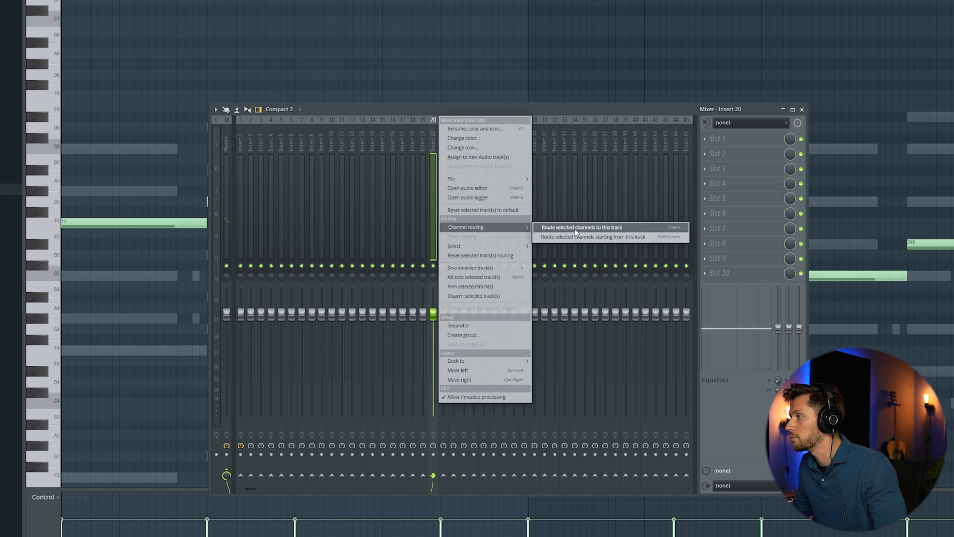
click(574, 228)
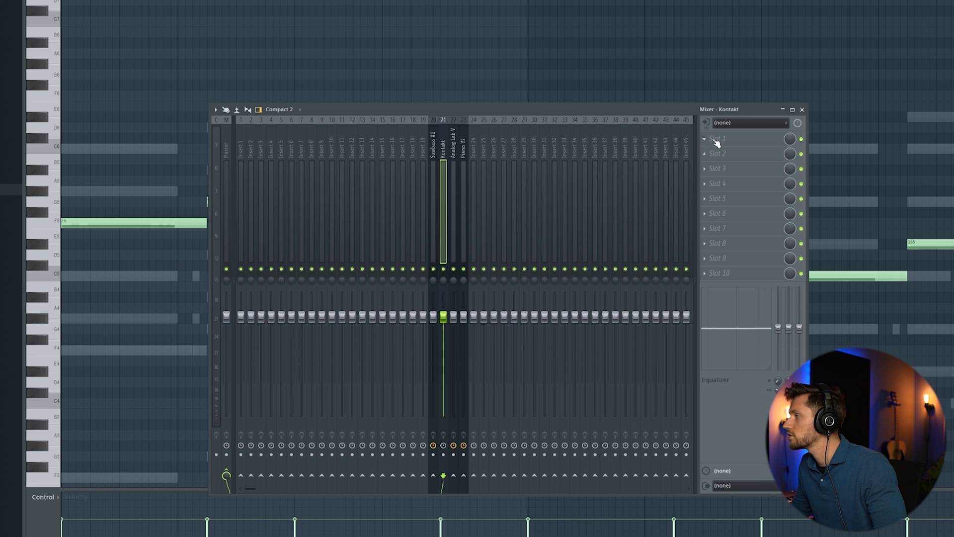
Add ValhallaVintageVerb to the first effect slot of the Kontakt mixer track
click(716, 143)
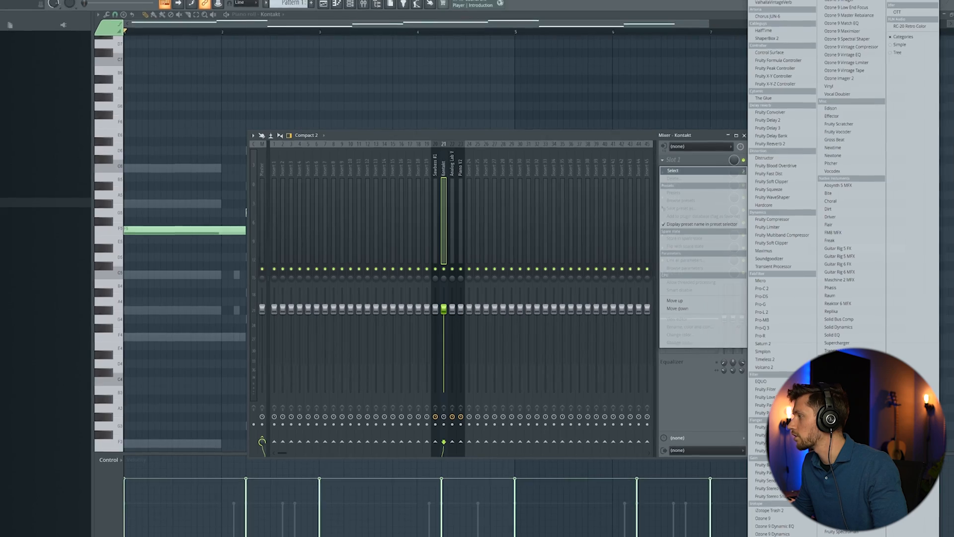
click(773, 3)
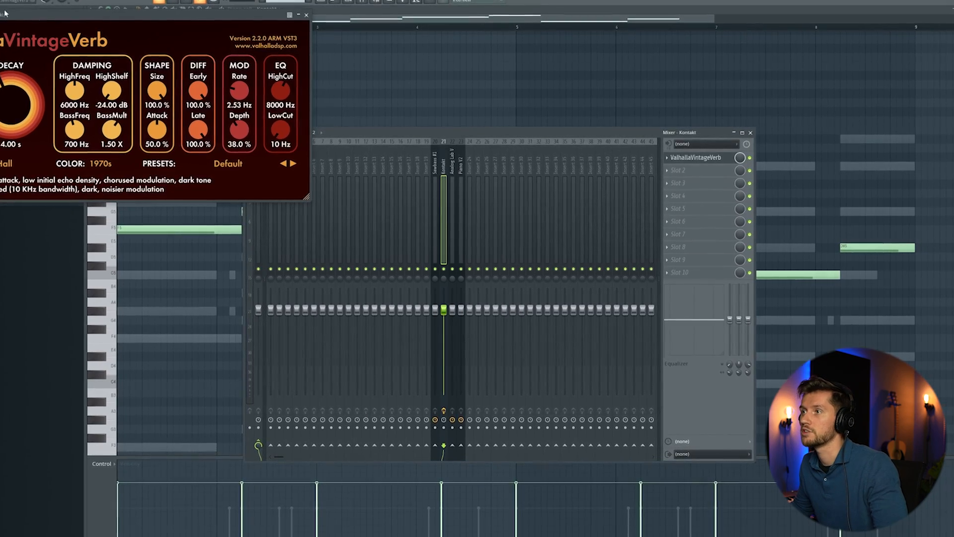
drag(5, 14, 195, 103)
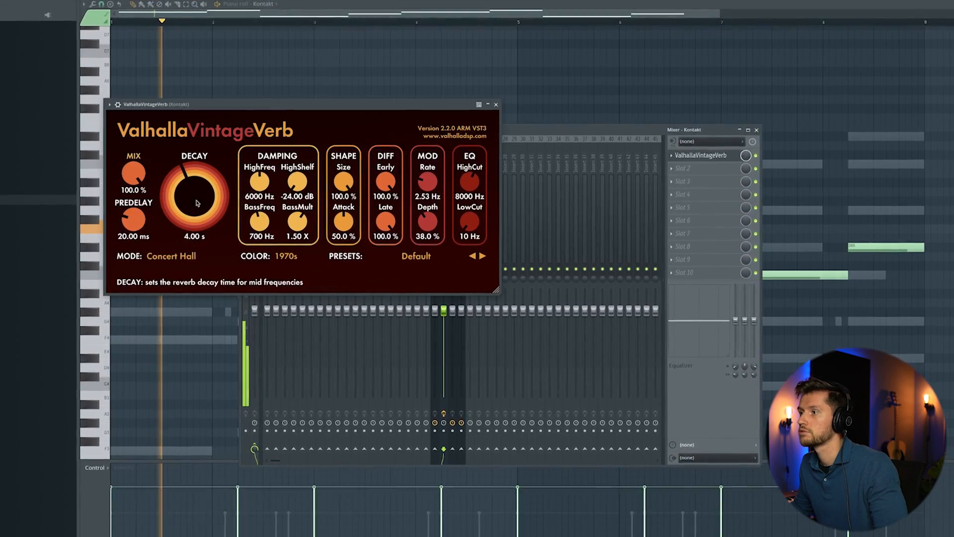
Set the reverb's predelay to 0 ms, its mix to 65.9% and its mode to Plate
drag(133, 219, 133, 241)
drag(133, 173, 142, 204)
drag(91, 225, 136, 237)
click(144, 300)
click(144, 341)
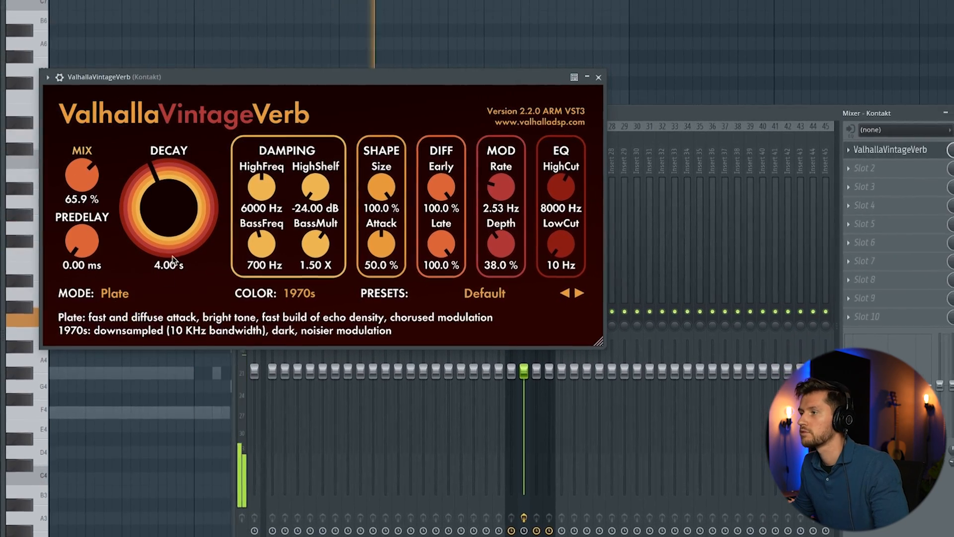
Choose a different reverb mode, shorten the decay, raise the LowCut and close the reverb window
click(115, 293)
click(128, 347)
drag(158, 210, 156, 221)
drag(521, 239, 522, 213)
click(563, 78)
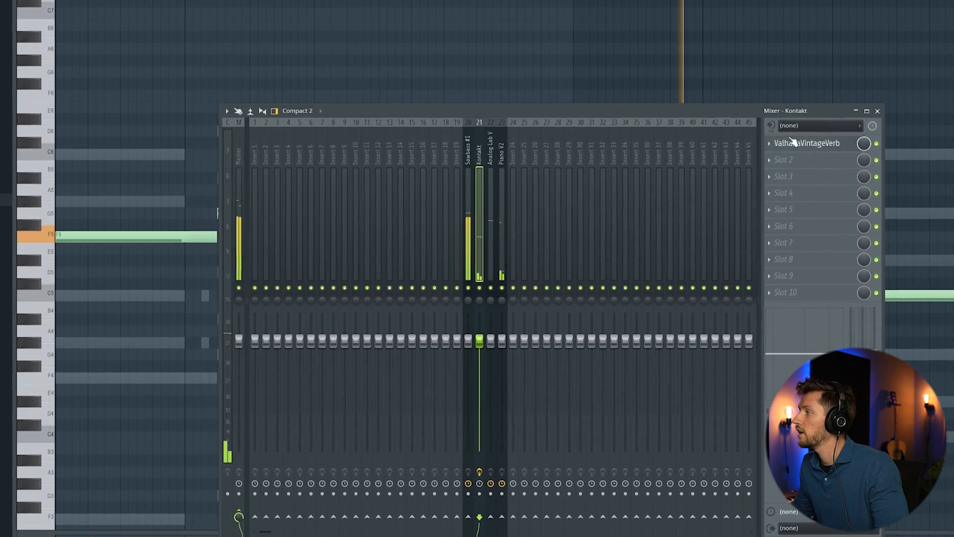
Add RC-20 Retro Color ahead of the reverb on the Kontakt track, disable Noise, reduce Wobble to about 8% and close it
click(775, 143)
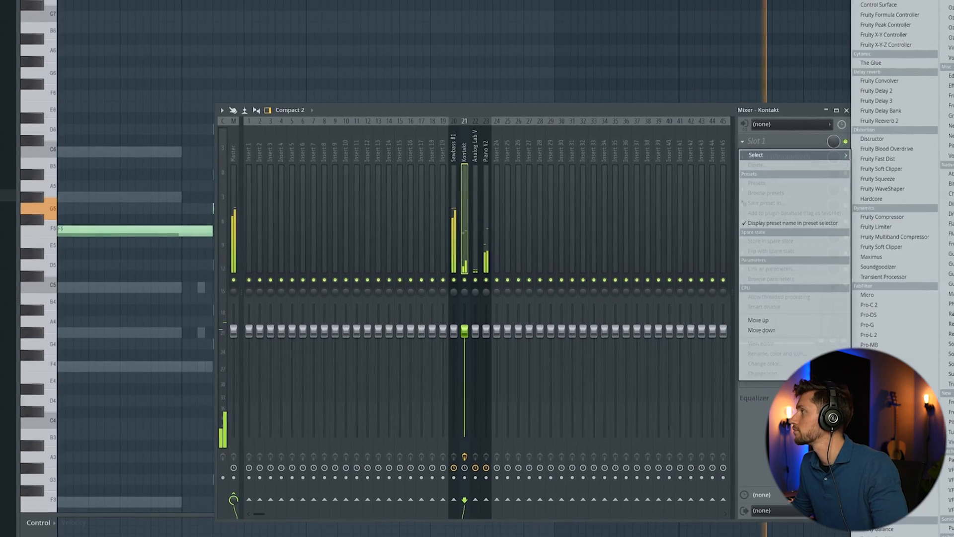
click(944, 298)
drag(125, 11, 363, 61)
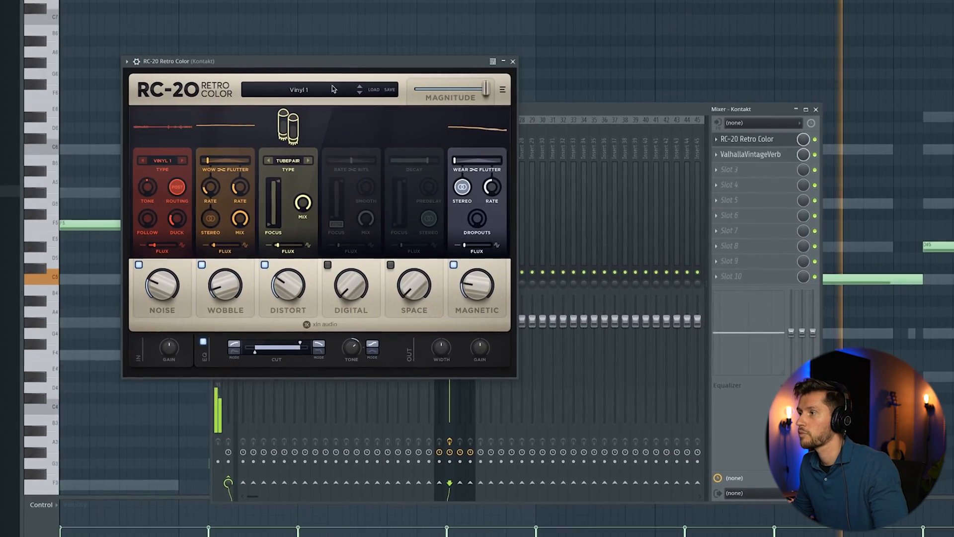
click(138, 264)
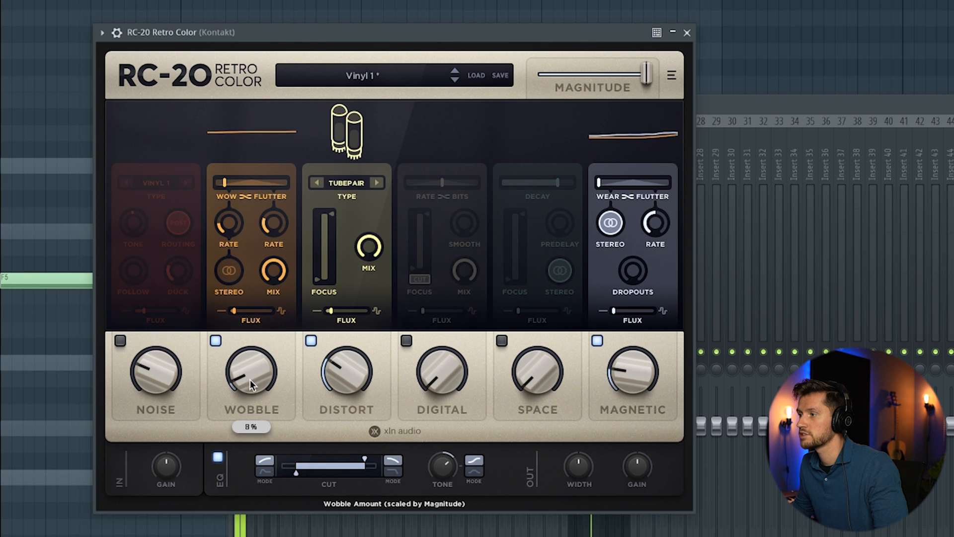
click(687, 32)
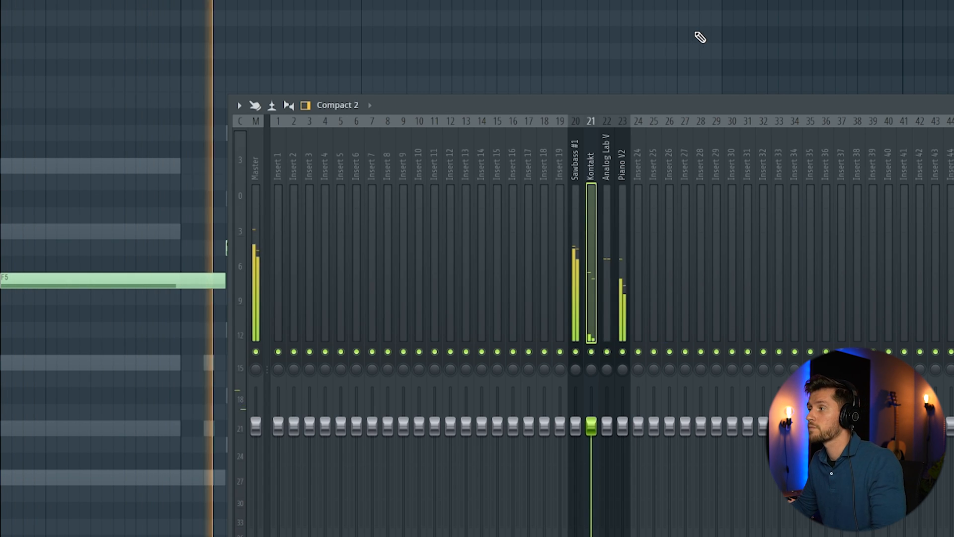
Lower the volume of the Sawbass #1 mixer track
click(574, 164)
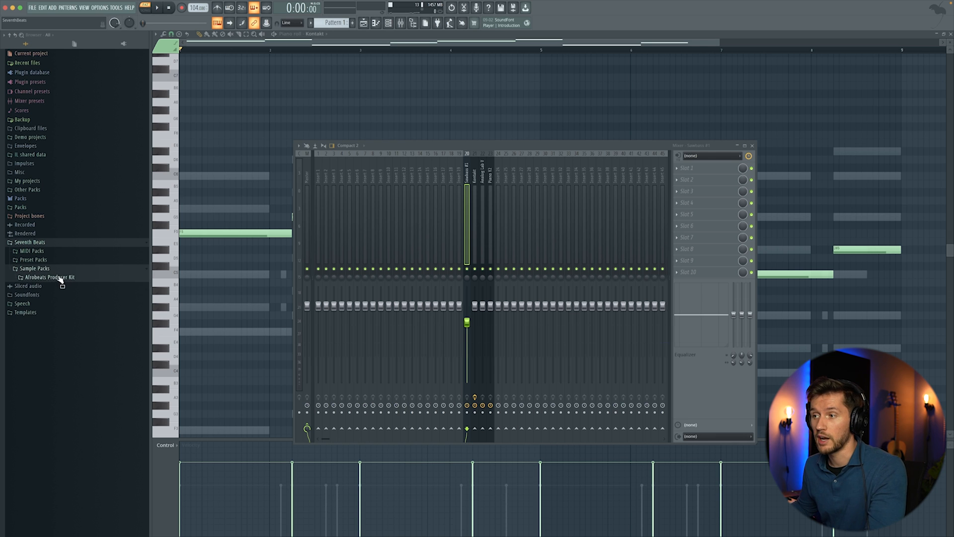
Add the KICK_MIGO sample from the Afrobeats Producer Kit's Kicks one-shots as a new channel
click(64, 294)
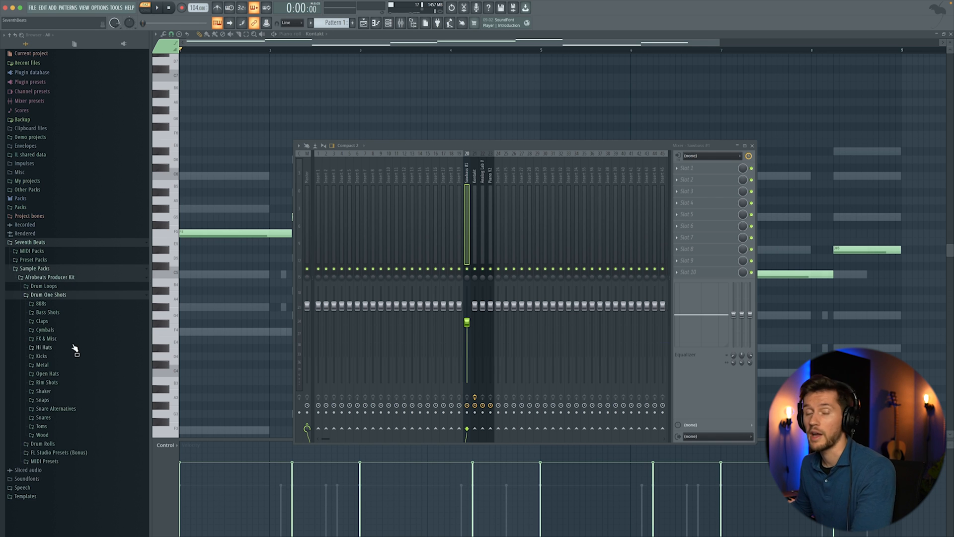
click(54, 355)
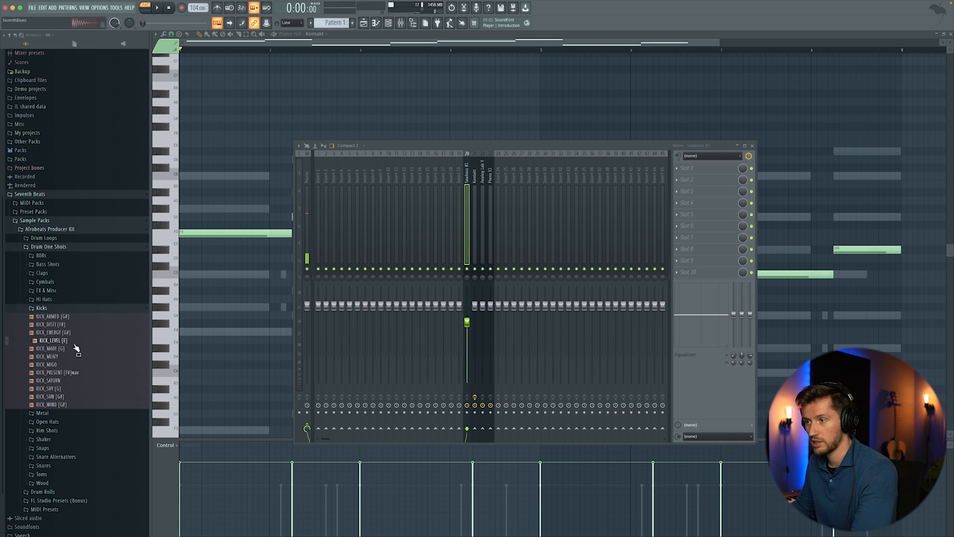
drag(56, 364, 255, 290)
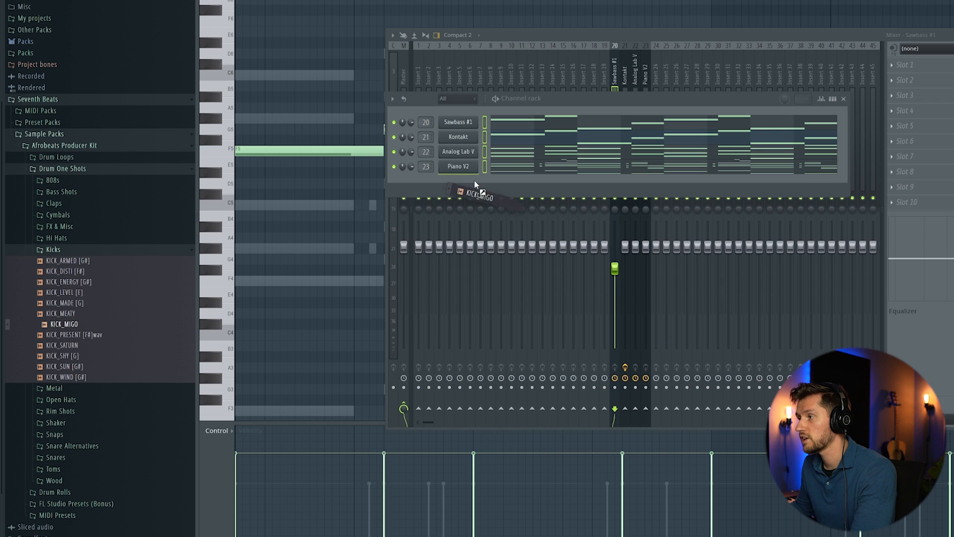
drag(474, 180, 474, 181)
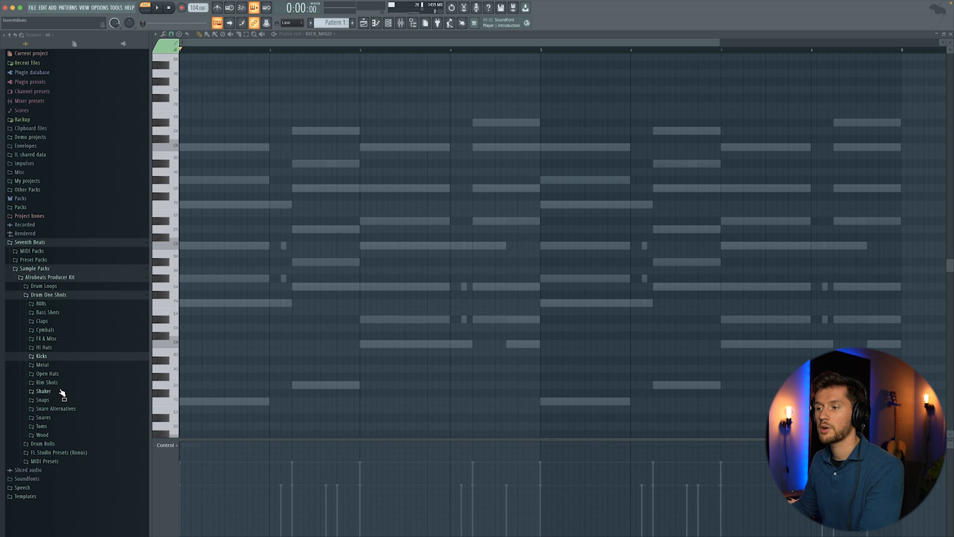
Add RIMSHOT_UWU from the Rim Shots folder as a channel below the kick and open its piano roll
click(58, 384)
scroll(85, 409, down, 5)
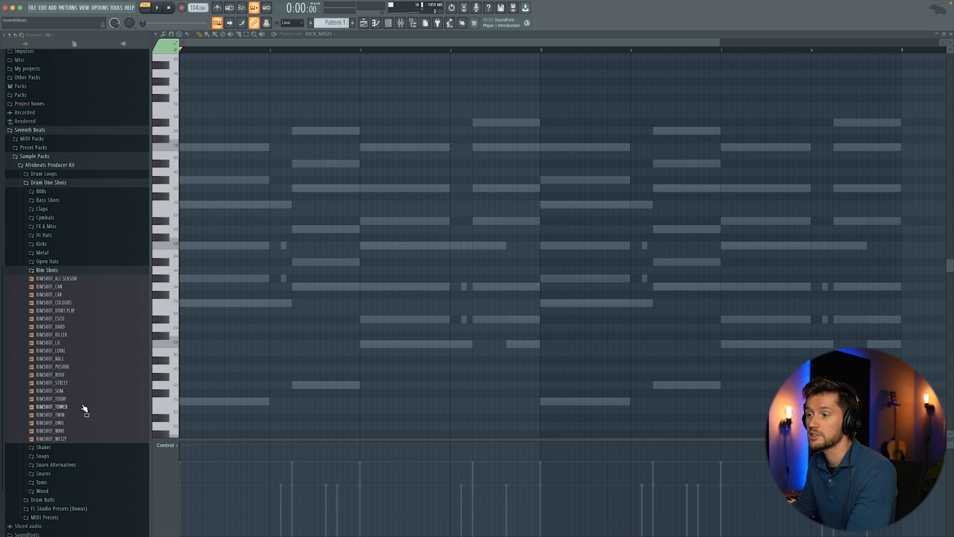
key(F6)
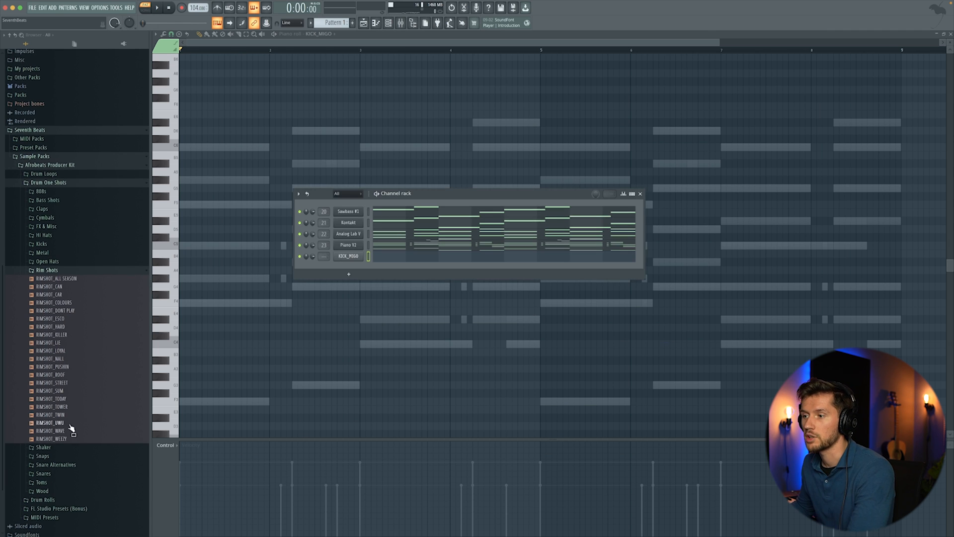
drag(345, 267, 347, 269)
click(384, 268)
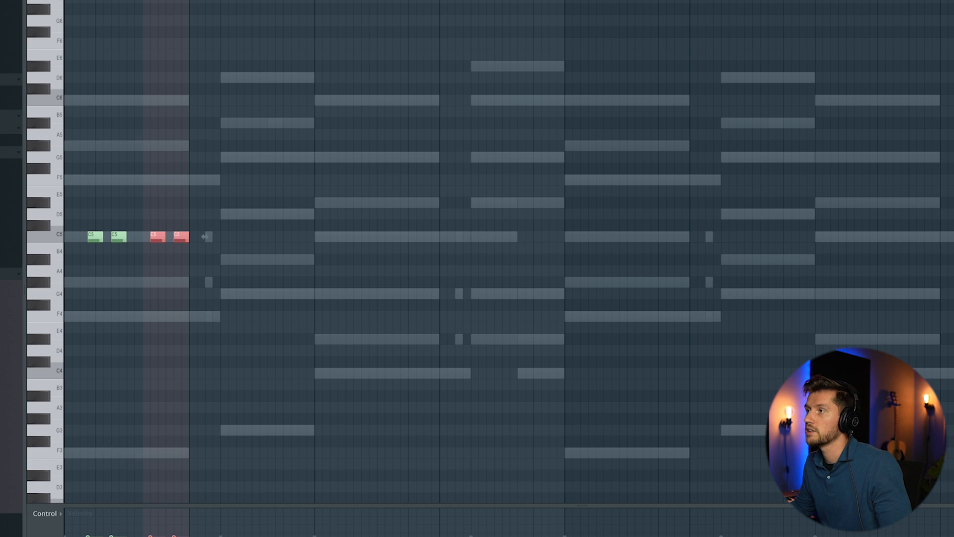
Repeat the two-note C5 rimshot figure every half bar across all eight bars and play the pattern
key(ctrl+b)
key(ctrl+b)
key(ctrl+b)
key(ctrl+b)
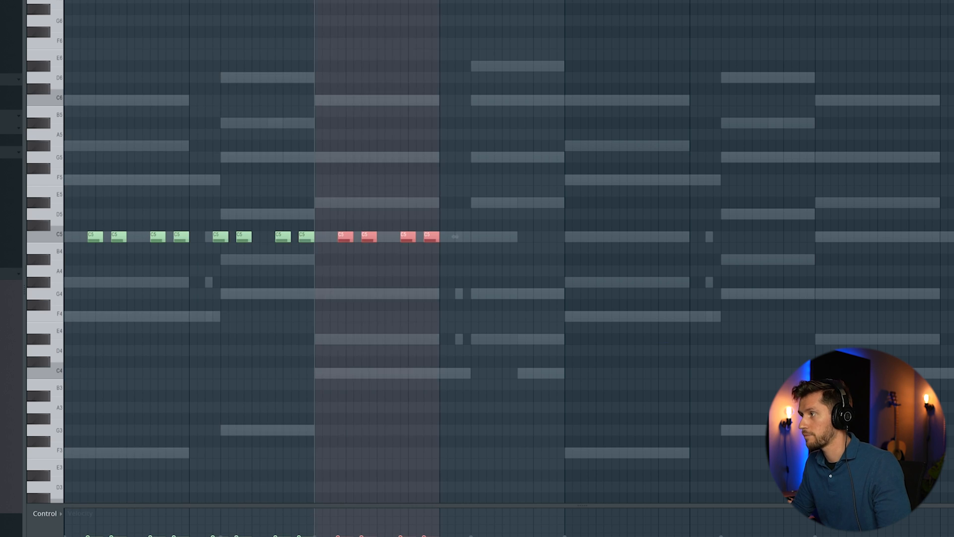
key(space)
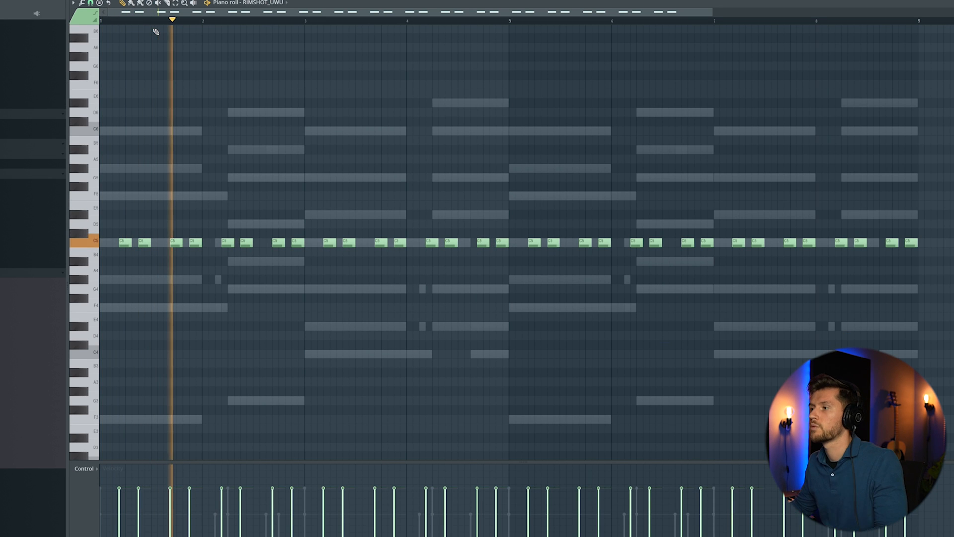
Sequence KICK_MIGO in its piano roll with C5 notes at the start of bars 1, 3, 5 and 7
key(F6)
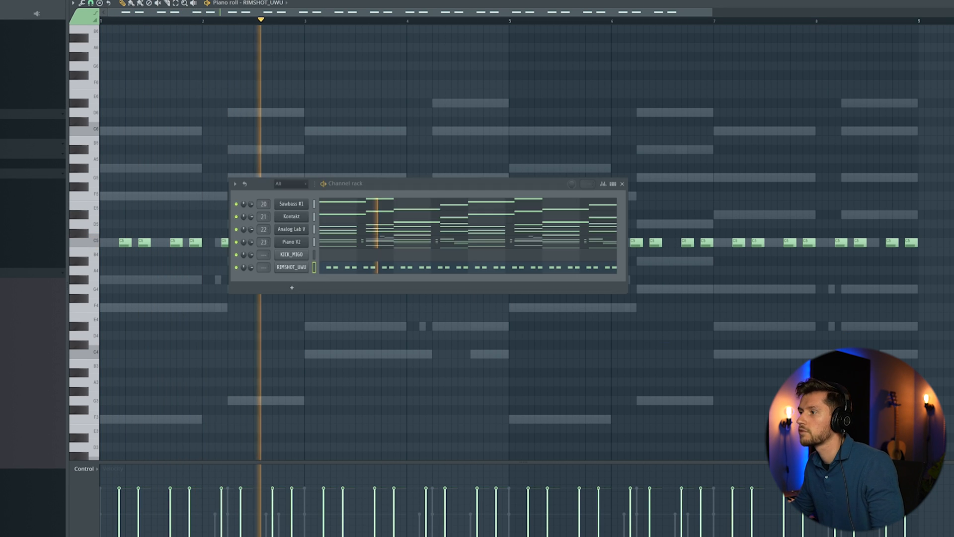
click(348, 257)
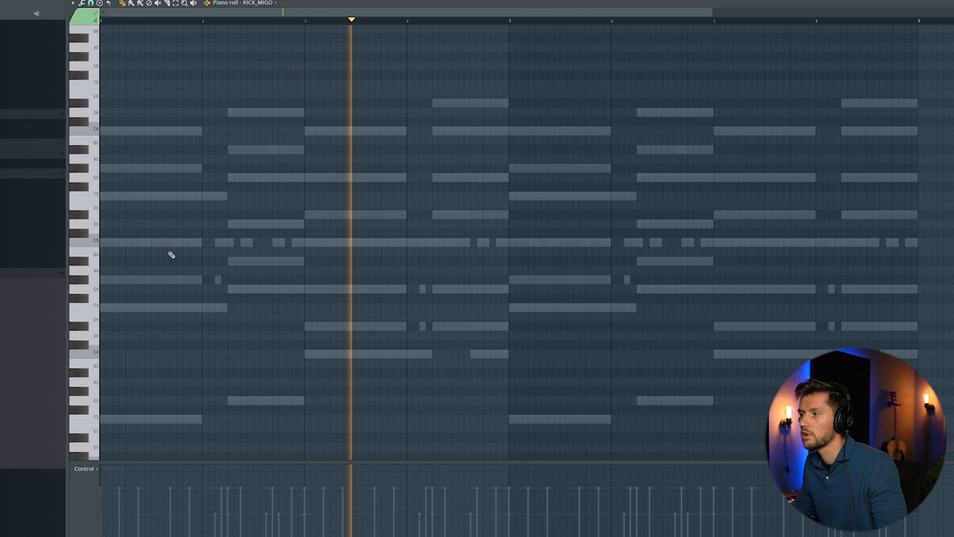
click(511, 243)
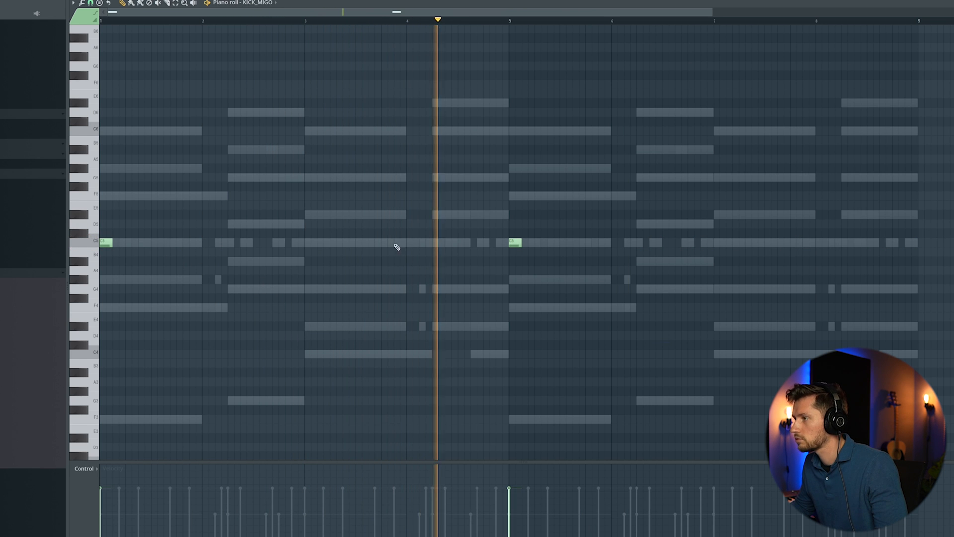
click(309, 243)
click(718, 243)
Place Pattern 1 at the start of Track 1 in the playlist
key(F6)
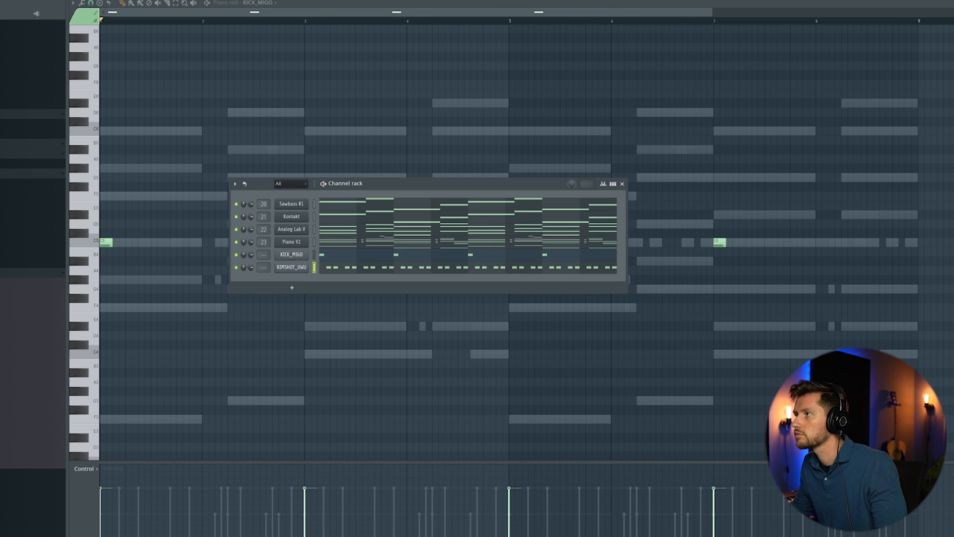
key(F5)
drag(319, 76, 223, 28)
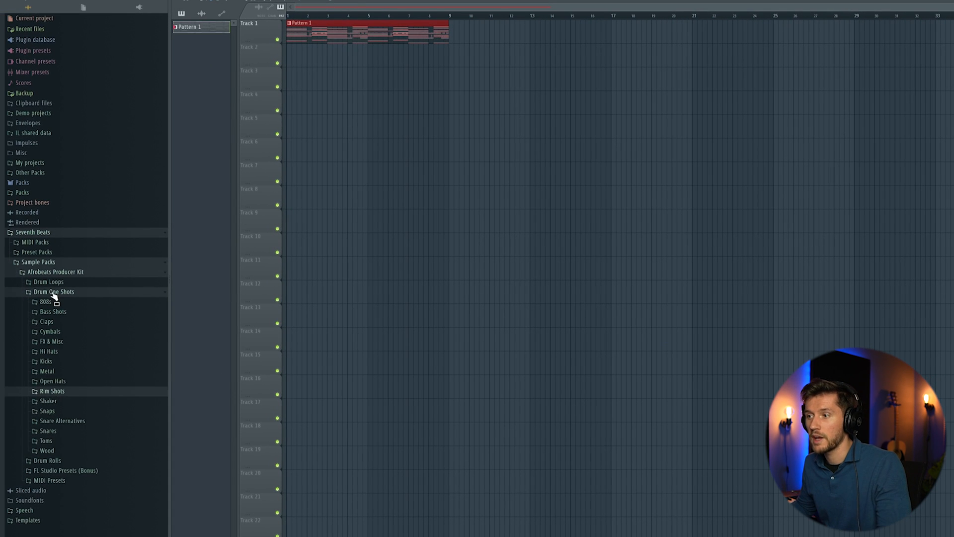
Place SHAKERLOOP_7TH from the kit's Shaker Loops on playlist Track 7 beneath Pattern 1 and play the arrangement
click(55, 293)
click(63, 283)
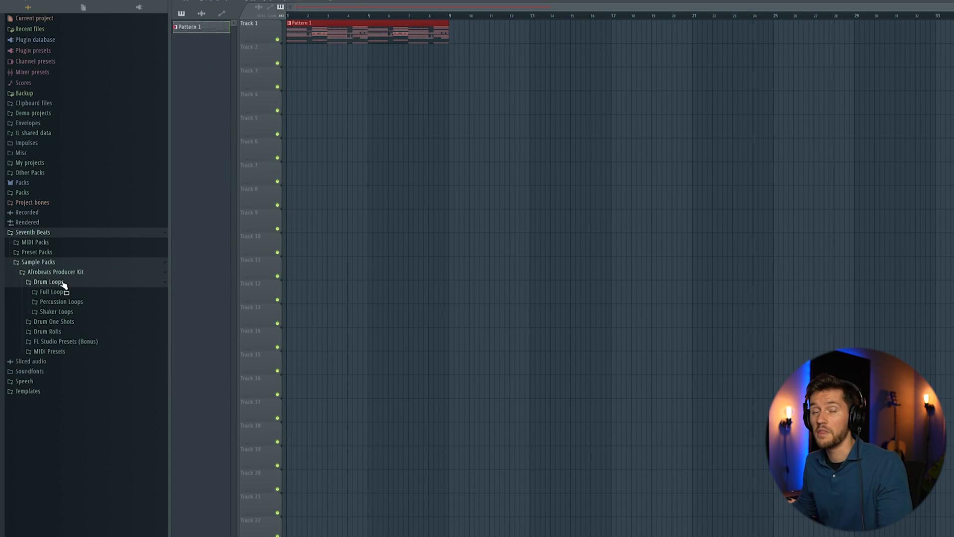
click(68, 312)
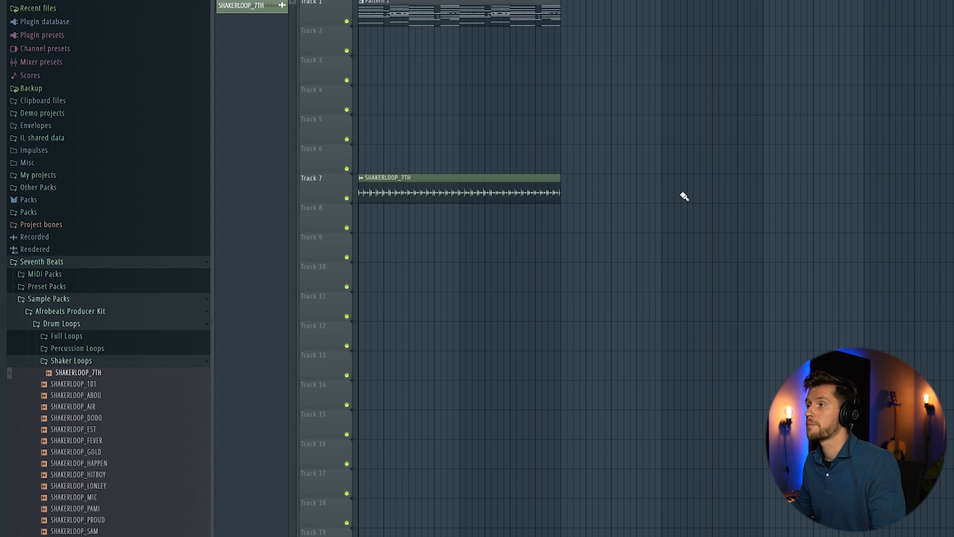
key(space)
Filter the channel rack to the Unsorted group and move the rack lower over the playlist
key(F6)
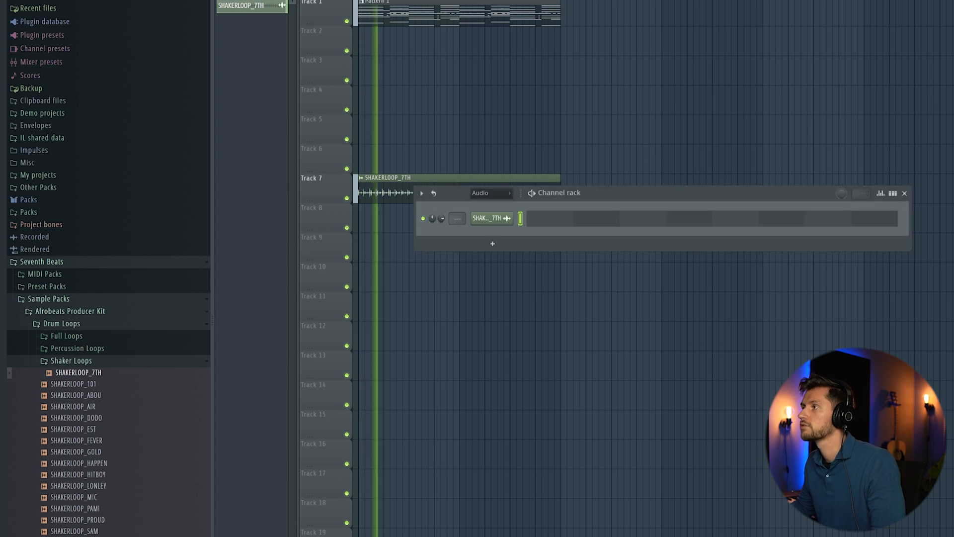
click(495, 193)
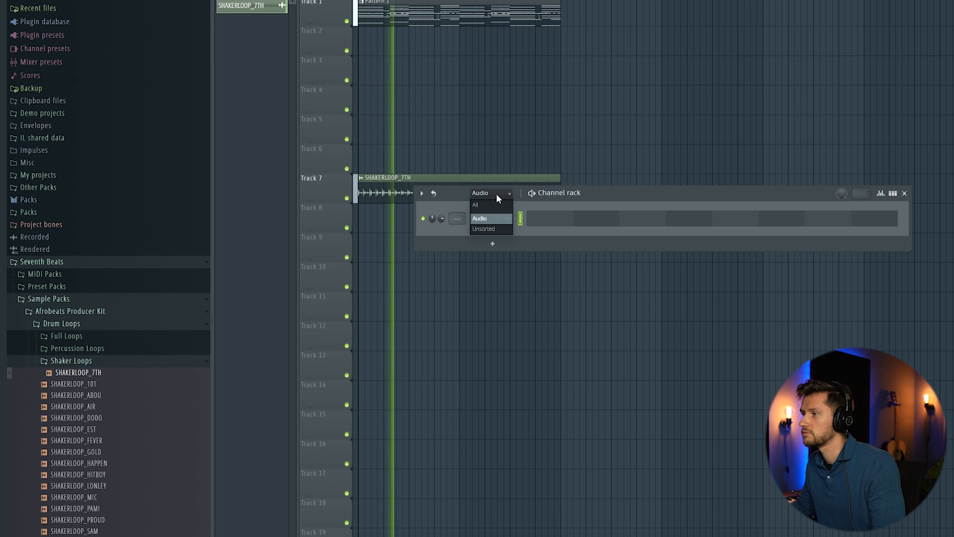
click(493, 225)
drag(567, 189, 561, 252)
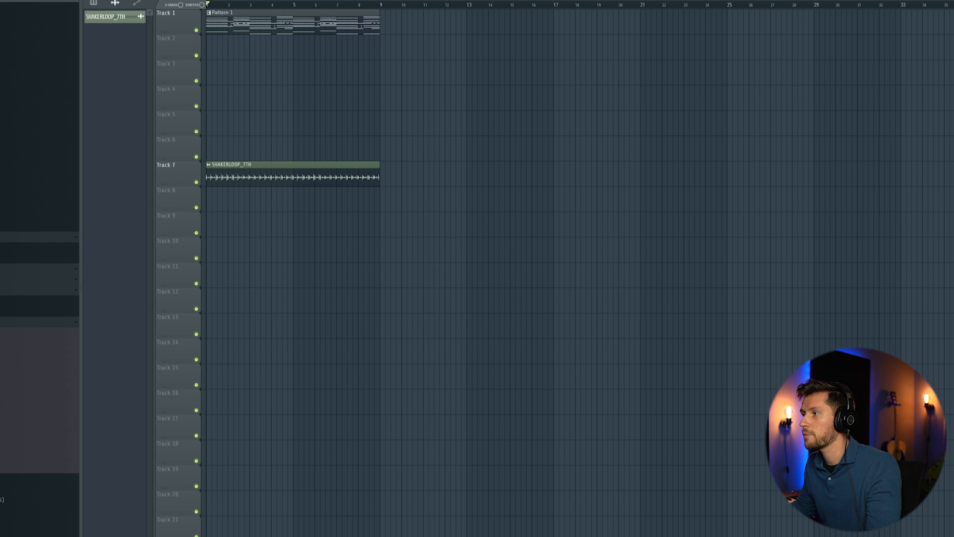
Add HIHAT_JAM from the Hi Hats folder as a channel, sequence a two-bar hi-hat pattern with lower-pitched rolls, and play it
key(F6)
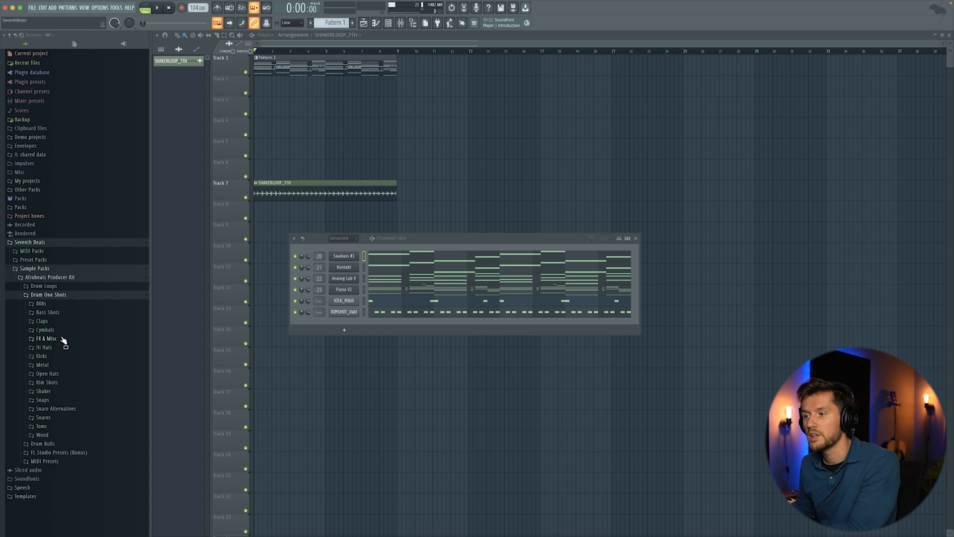
click(55, 347)
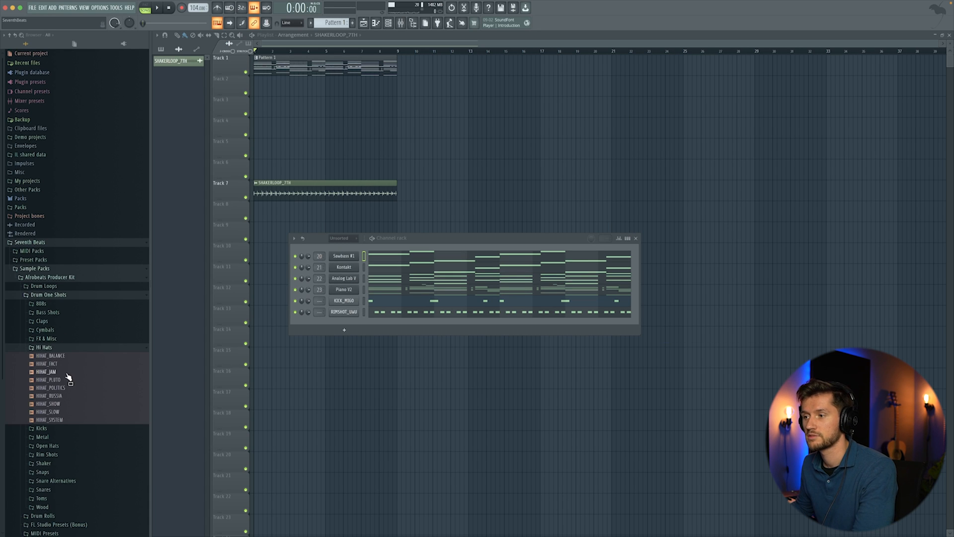
drag(339, 326, 345, 326)
key(F7)
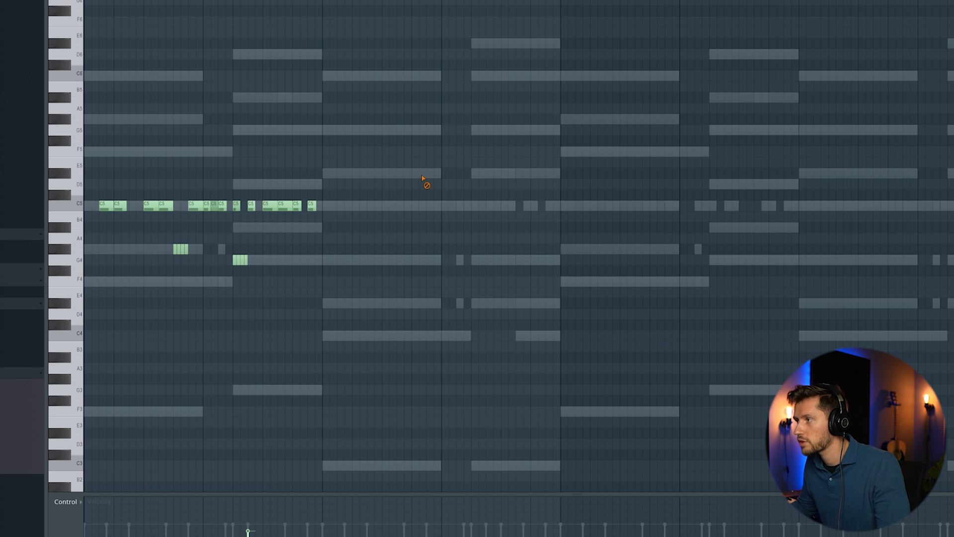
key(space)
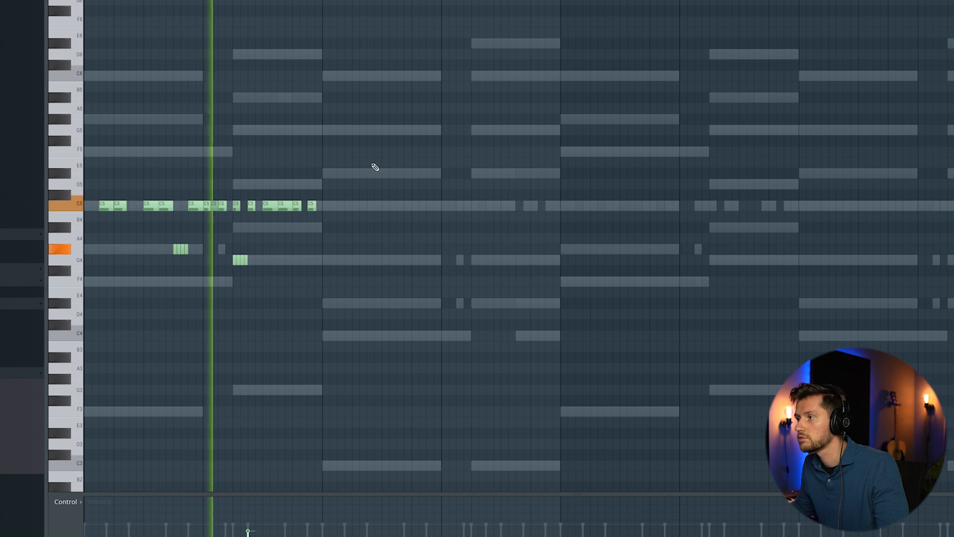
key(space)
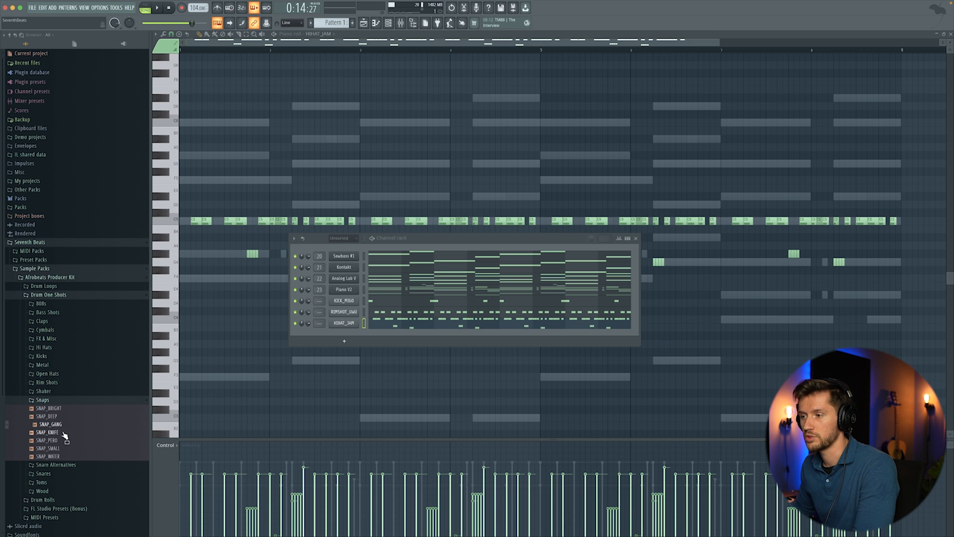
Add SNAP_GANG from the Snaps folder as a channel, open its piano roll and start playback
drag(354, 344, 362, 341)
click(398, 334)
key(space)
Place C5 snap notes on the fourth beat of bars 2, 4, 6 and 8
click(331, 245)
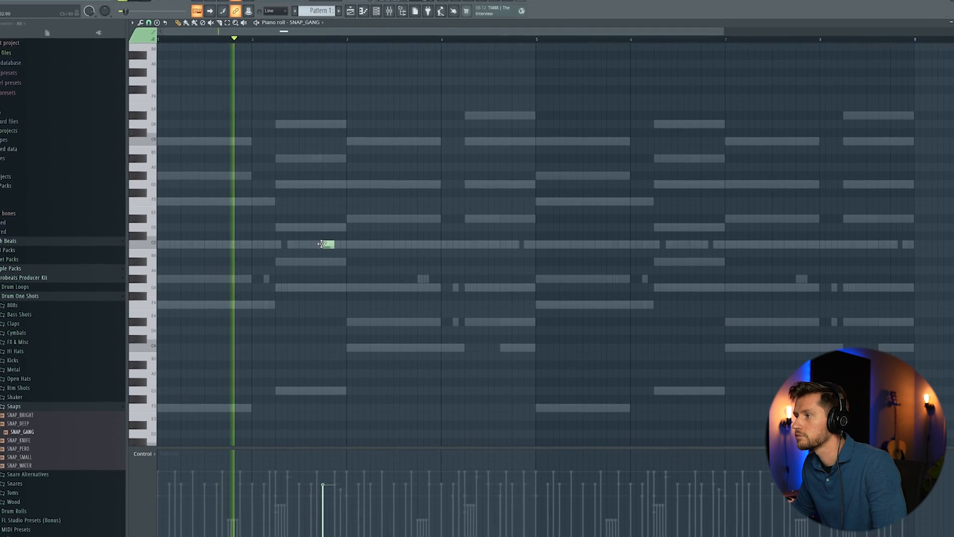
click(514, 244)
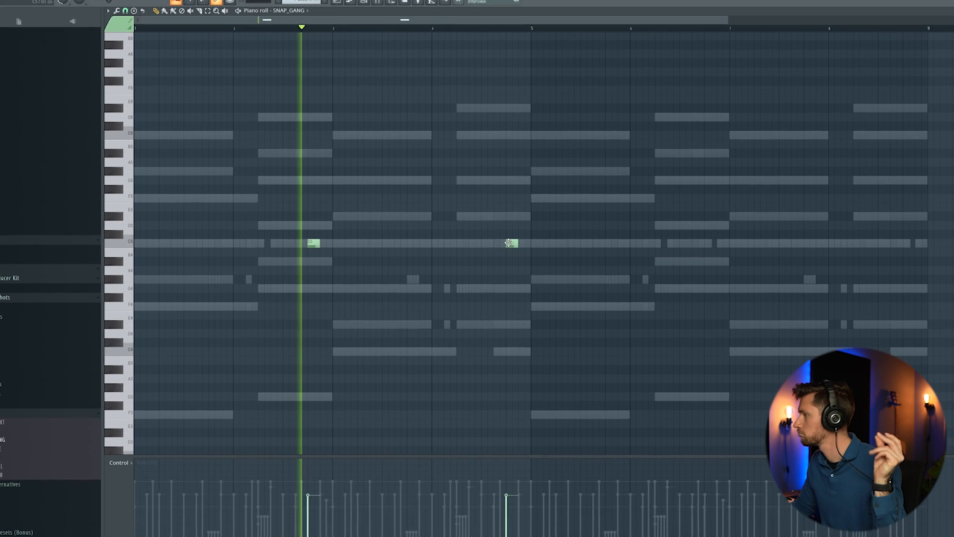
click(710, 244)
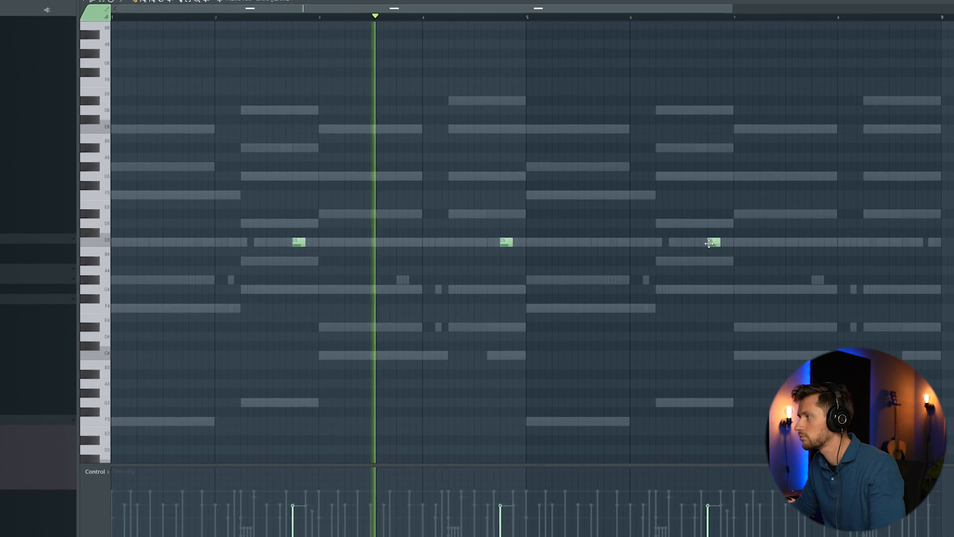
click(926, 245)
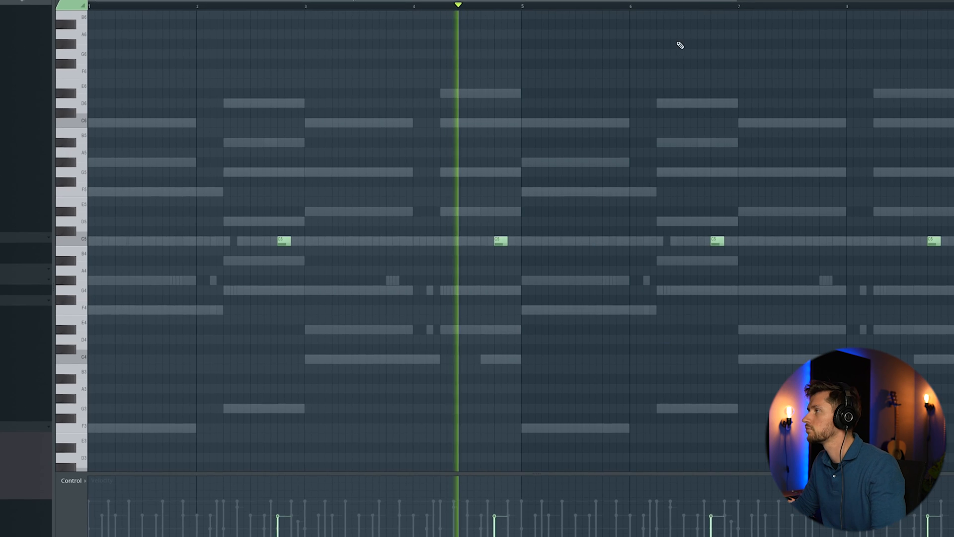
Add ANVIL_COLD_9 from the Metal one-shots' Anvil folder as a channel and open its piano roll
key(F6)
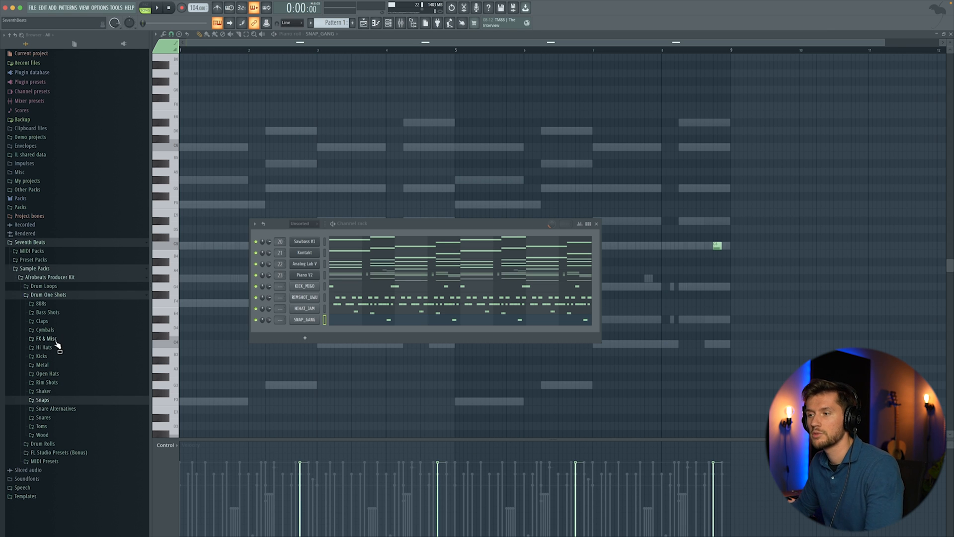
click(55, 365)
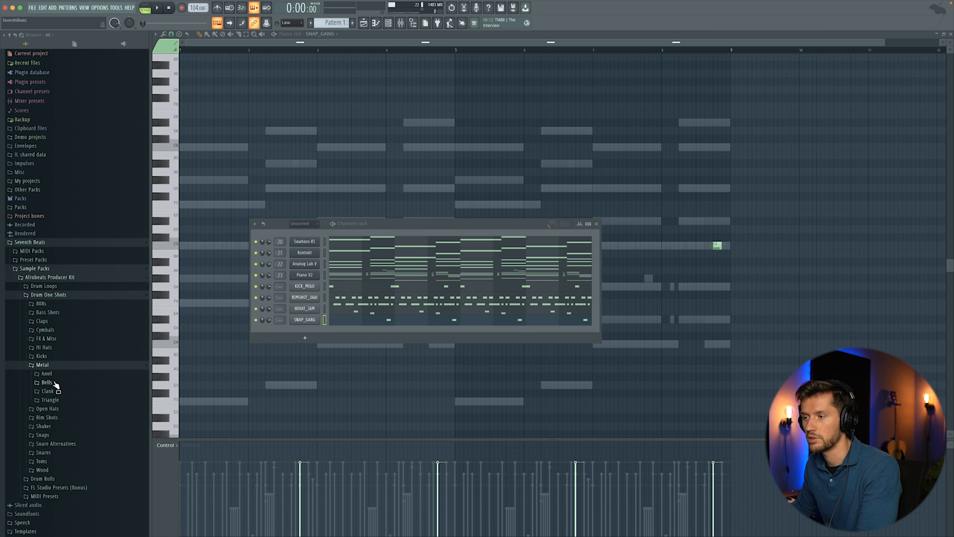
click(46, 373)
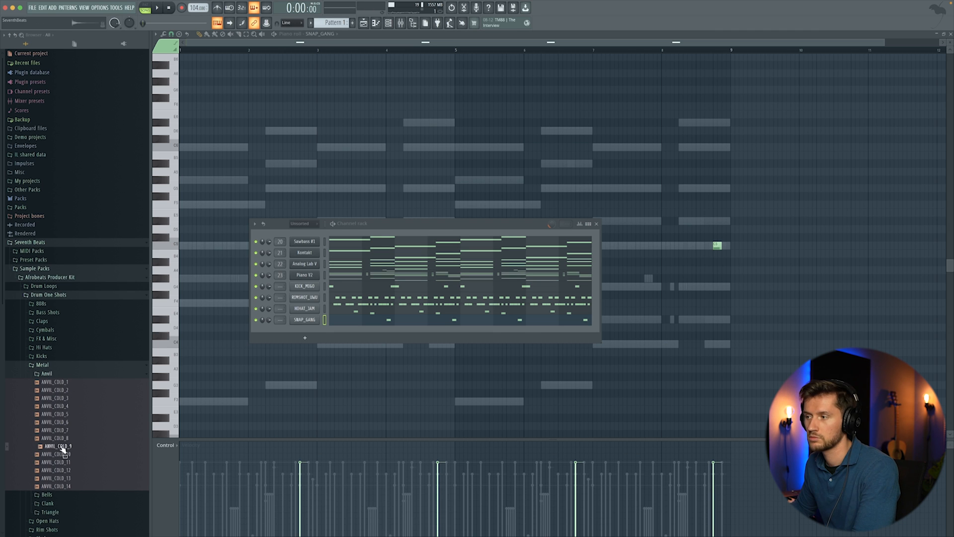
drag(321, 336, 322, 338)
key(F6)
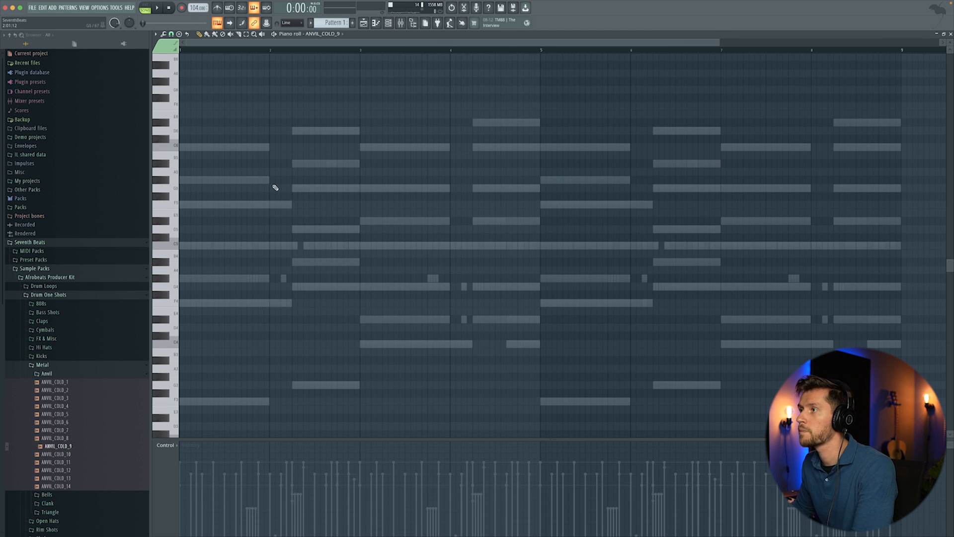
Draw a three-note C5 anvil figure, repeat it every half bar across eight bars with varied velocities, and play the pattern
key(space)
scroll(275, 188, up, 3)
drag(220, 245, 318, 247)
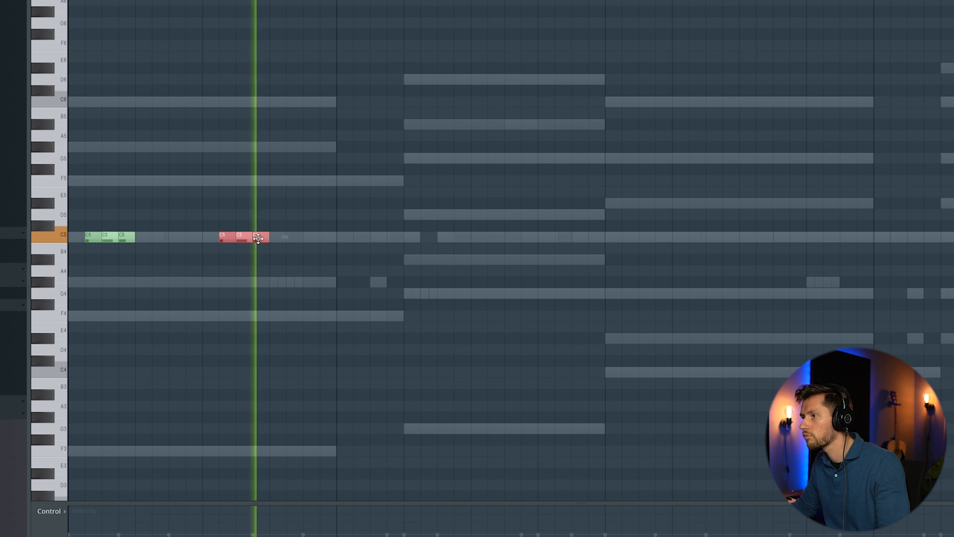
key(space)
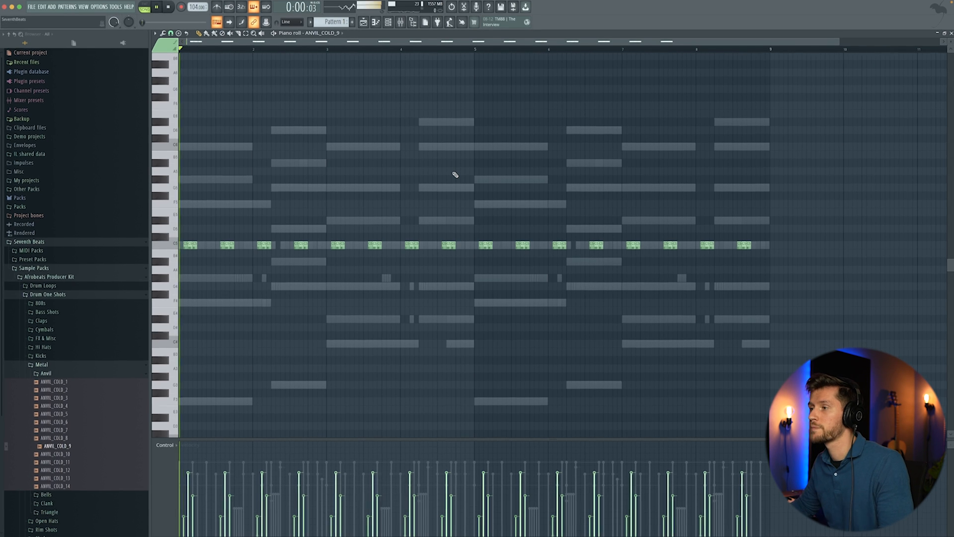
key(space)
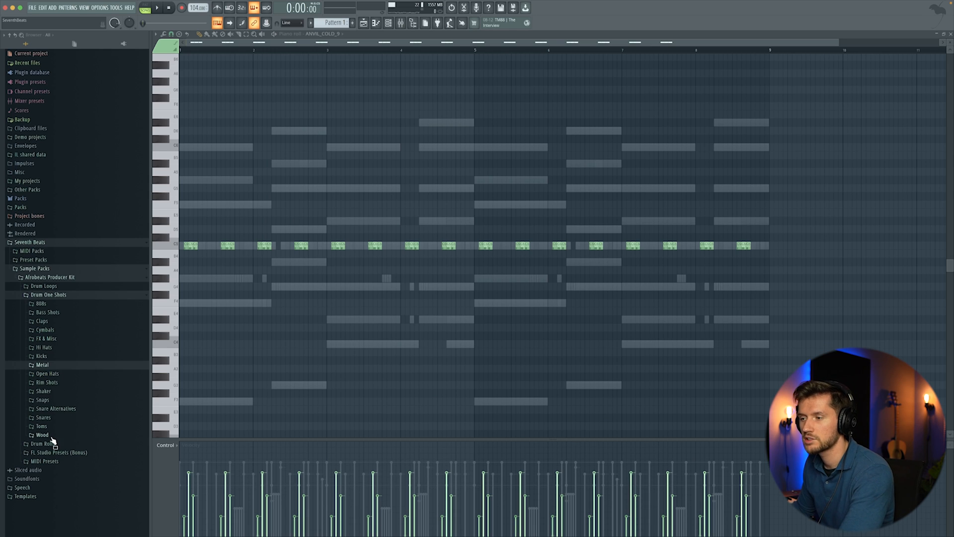
Add CLAVE_ADEKUNLE_5 from the Wood one-shots' Claves folder as a channel and draw a syncopated C5 clave rhythm across eight bars
click(42, 434)
click(70, 453)
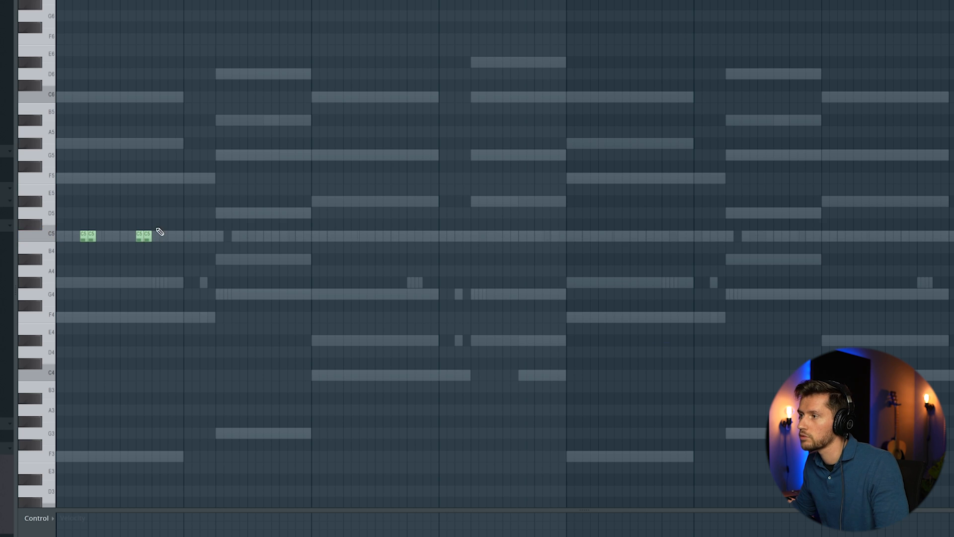
click(217, 234)
click(210, 234)
click(263, 236)
key(space)
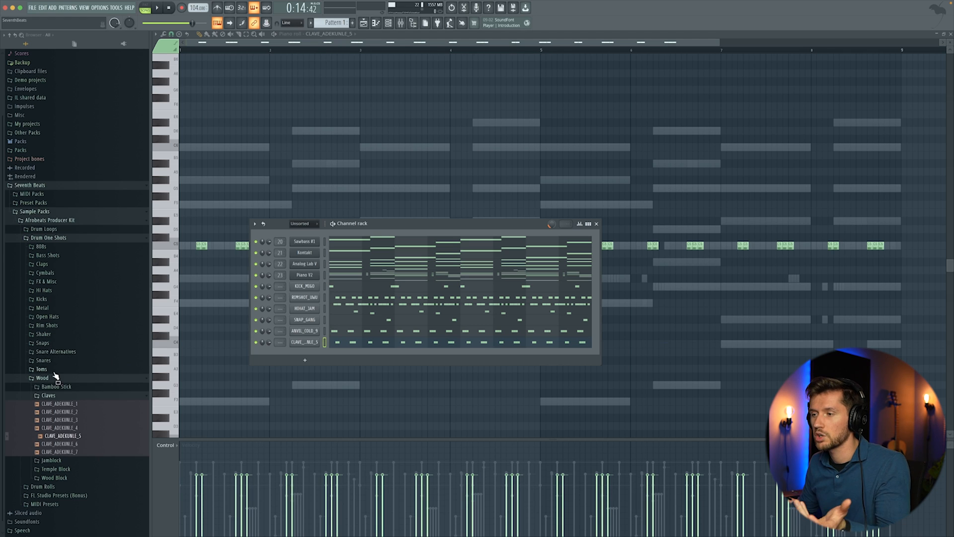
Add BONGO_TIGINI_3 and BONGO_TIGINI_19 from the Natural Toms' Bongos folder as channels and place a C5 note in bar 1 of BONGO_TIGINI_3
click(56, 376)
click(51, 425)
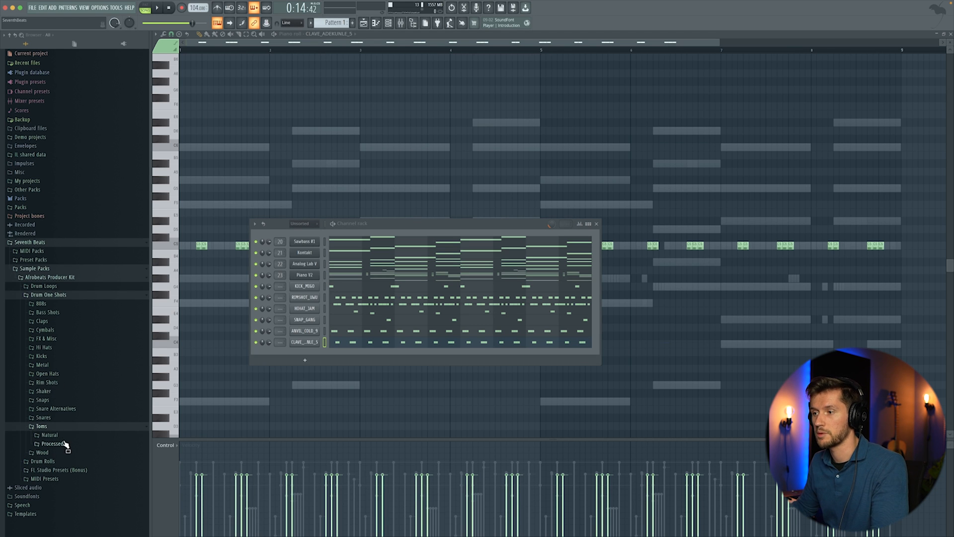
click(50, 435)
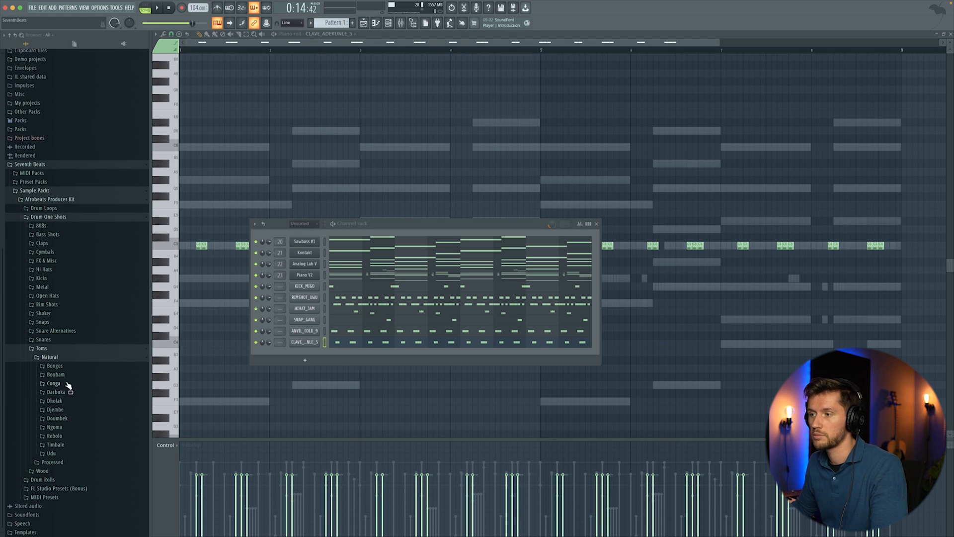
click(54, 366)
drag(317, 351, 318, 352)
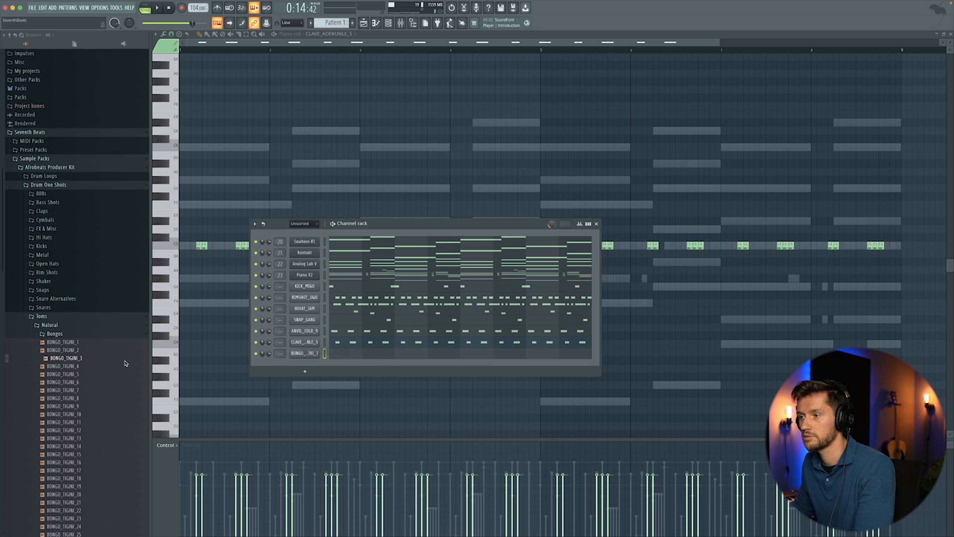
scroll(79, 372, up, 1)
scroll(77, 412, down, 3)
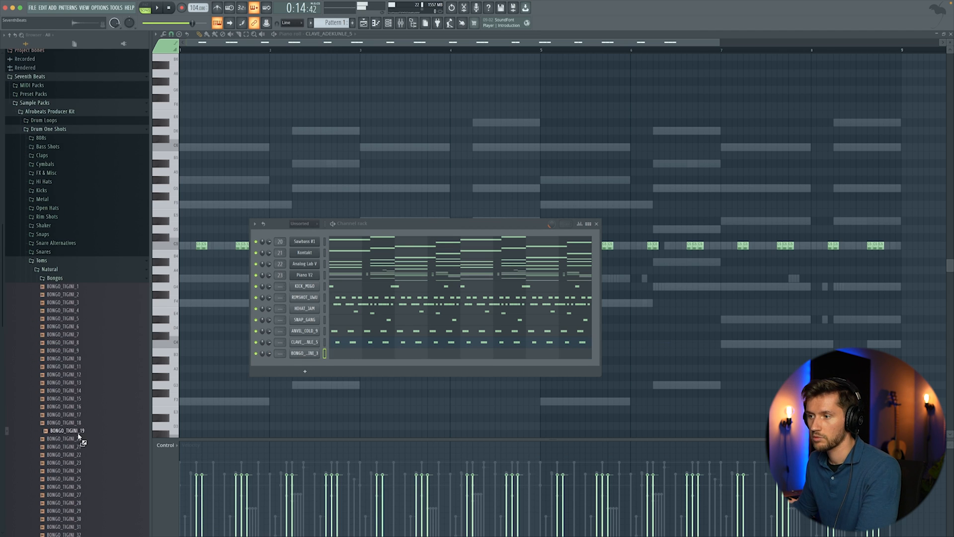
drag(313, 366, 359, 362)
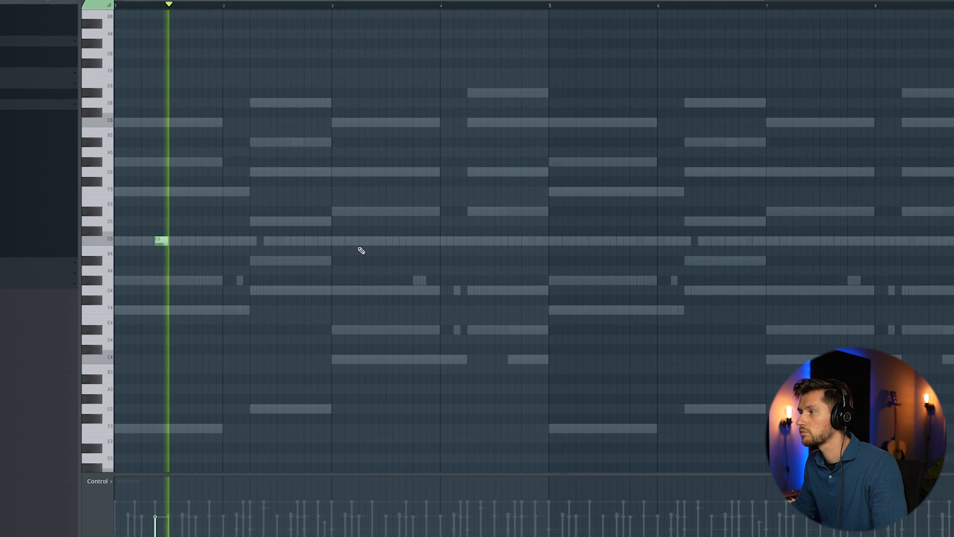
Repeat the C5 bongo note at the same beat position in bars 3, 5 and 7
click(376, 241)
click(588, 241)
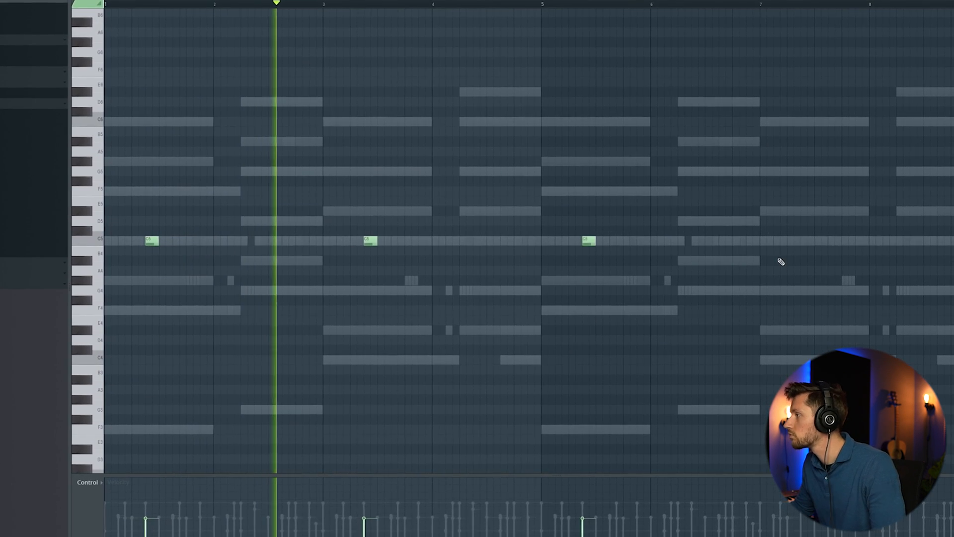
click(802, 241)
Copy all BONGO_TIGINI_3 notes into the BONGO_TIGINI_19 piano roll and shift them one bar later
drag(95, 192, 82, 338)
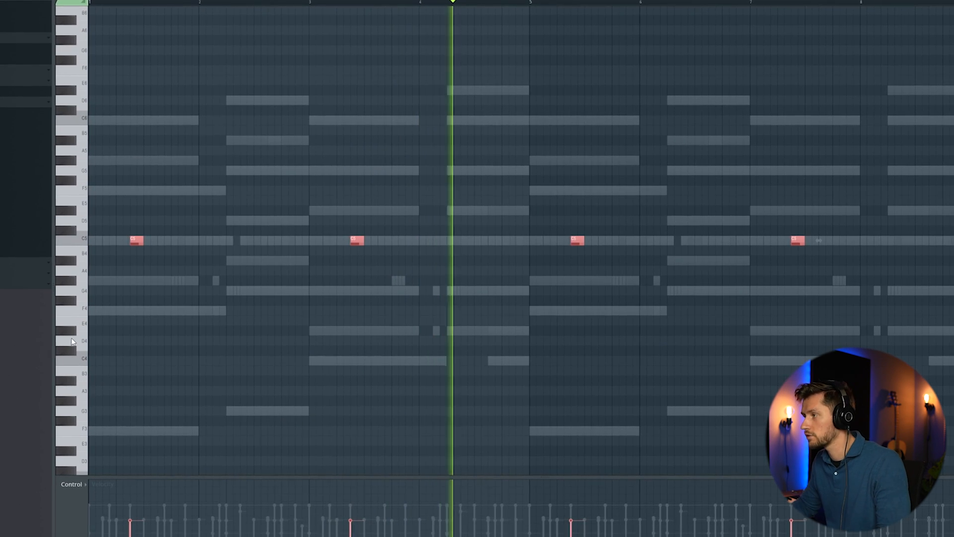
key(F6)
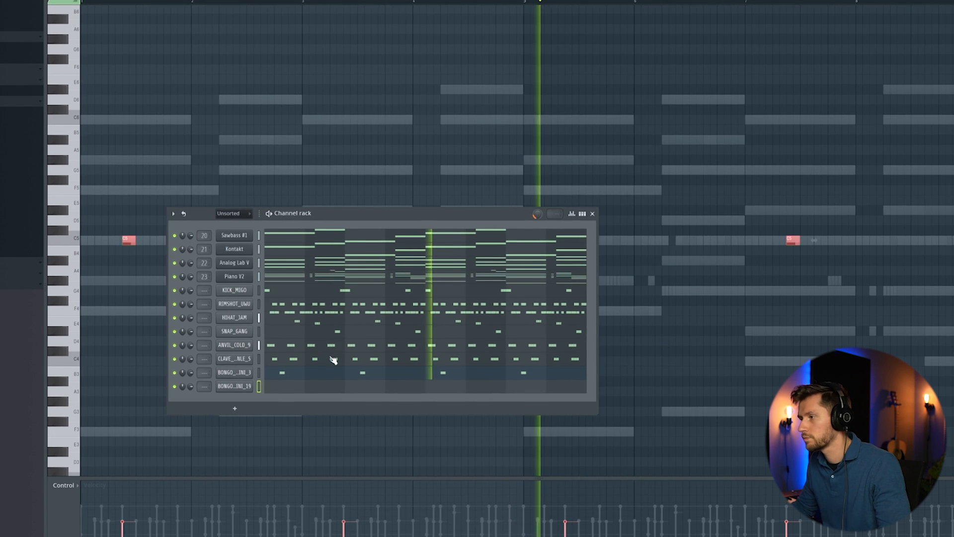
key(F6)
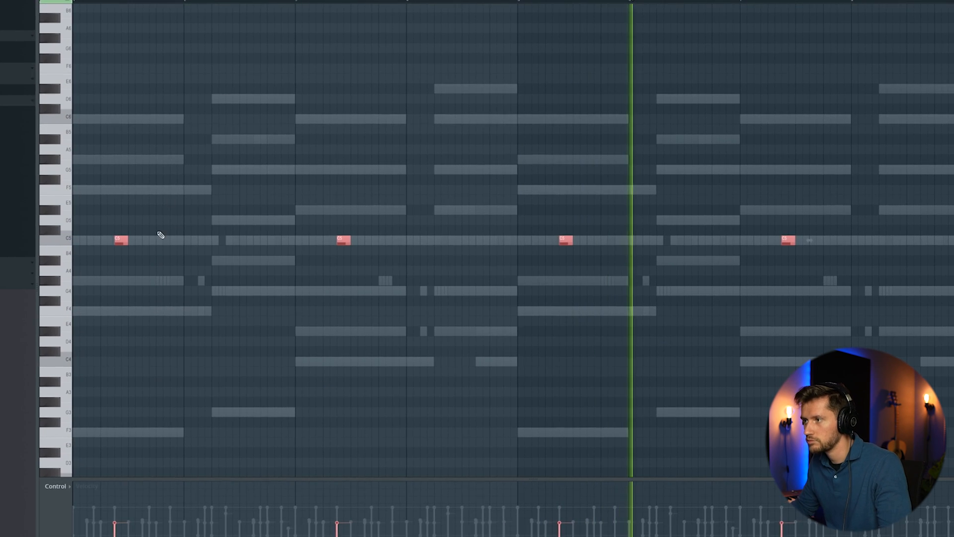
drag(123, 240, 235, 240)
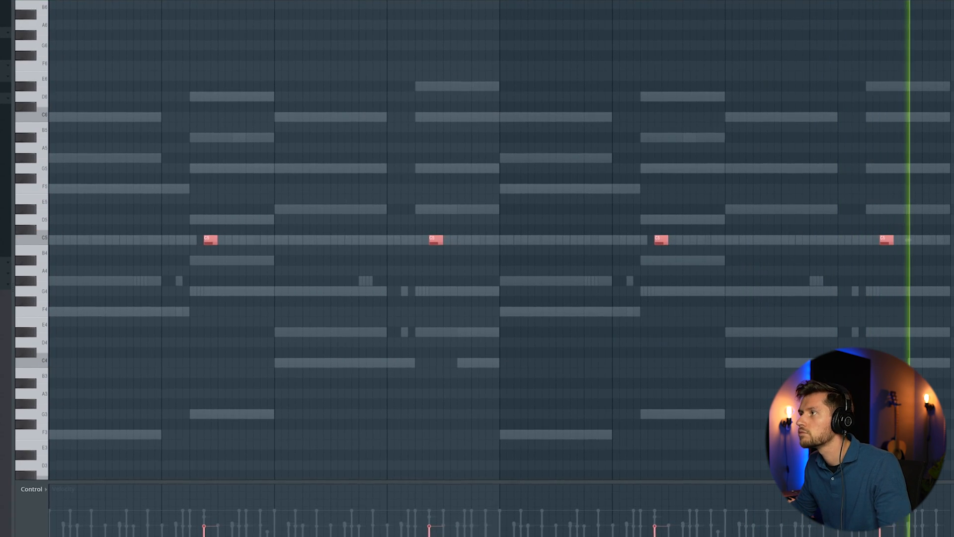
Add TOM_HIGH_PROCESSED_15 from the Processed Toms' High folder as a channel and open its piano roll
key(F6)
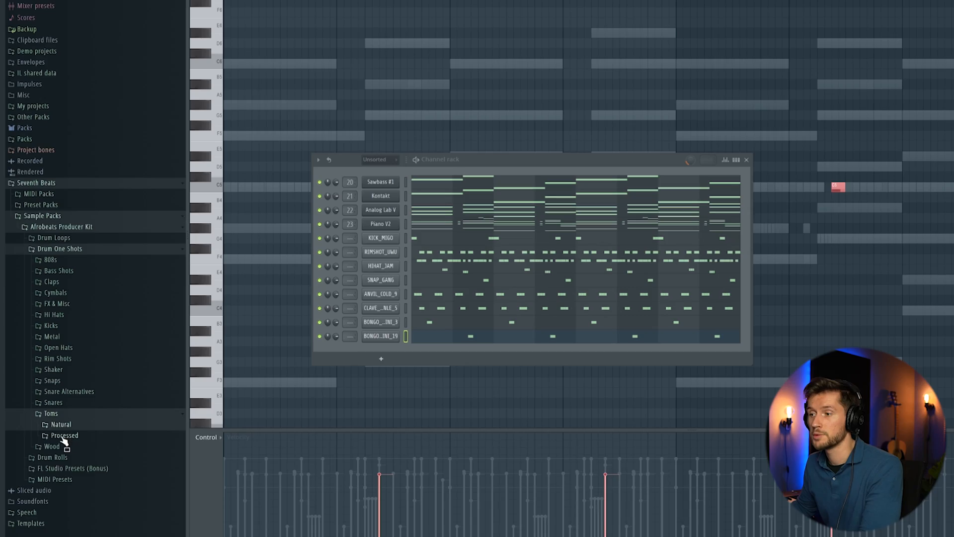
click(65, 437)
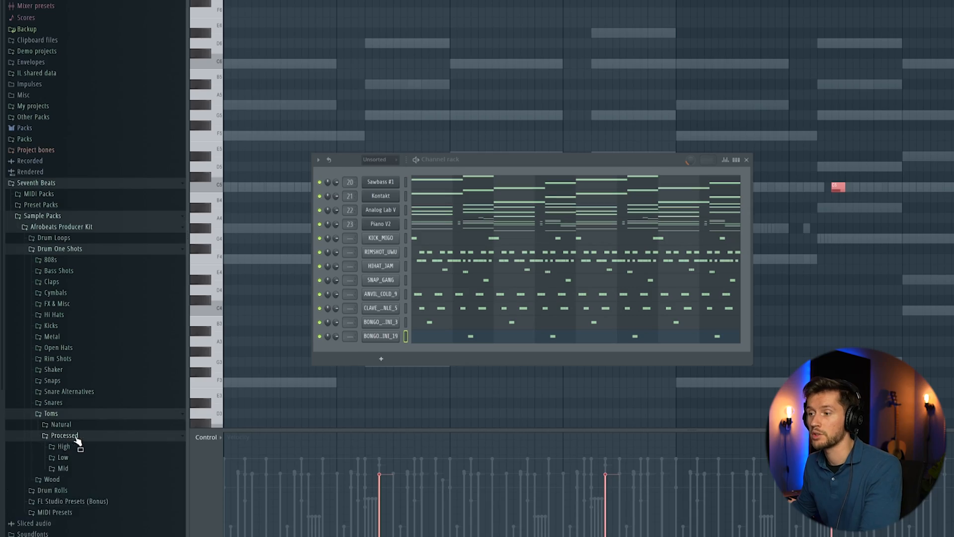
scroll(89, 470, down, 1)
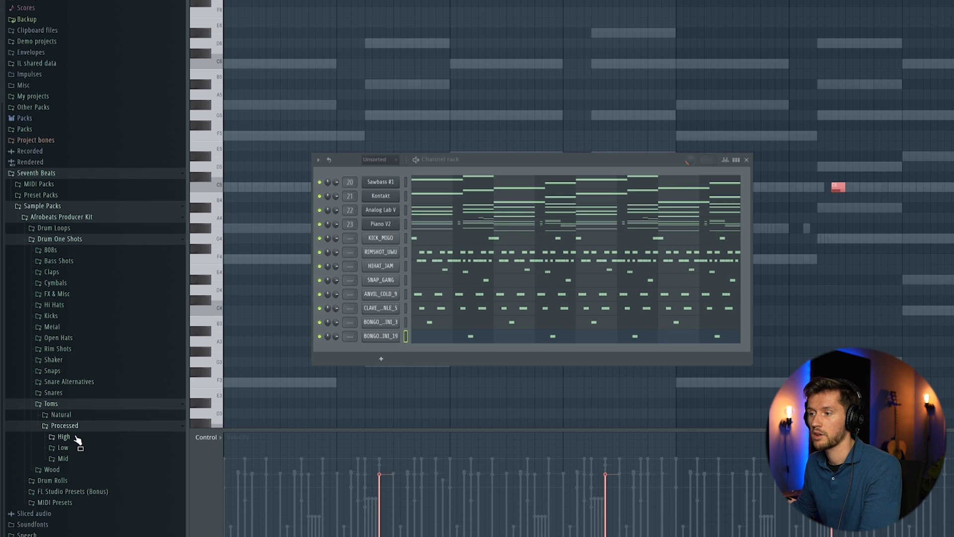
click(75, 436)
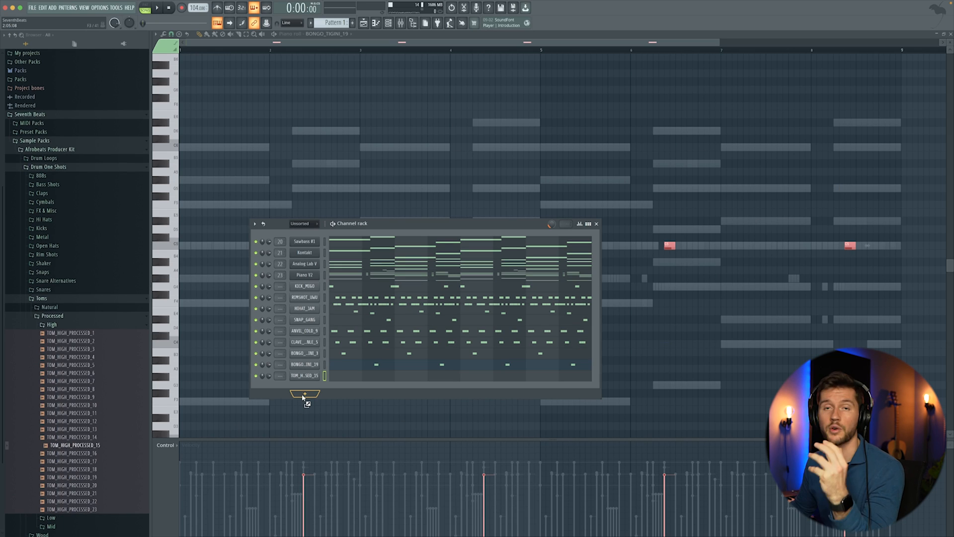
click(389, 376)
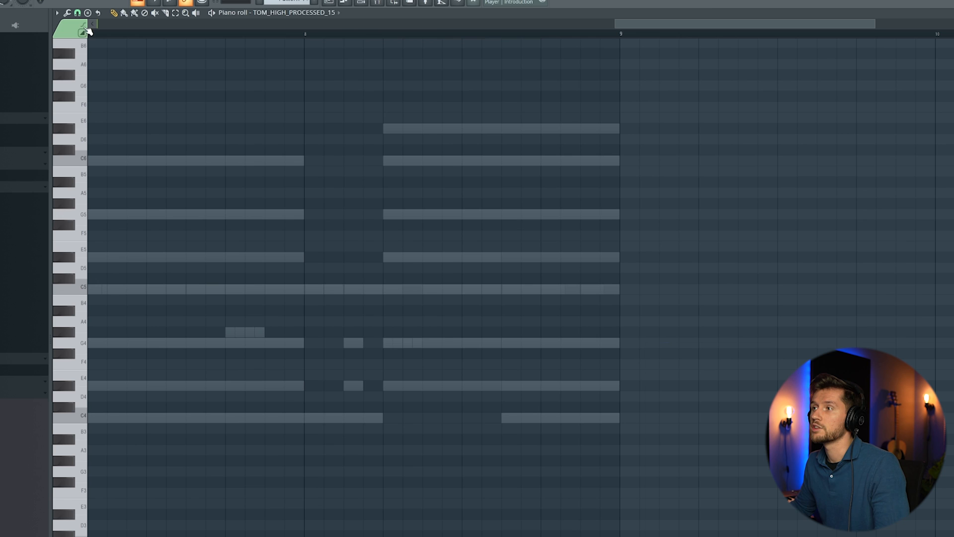
Set the piano roll snap to 1/3 step, draw three C5 triplet notes on beat 3 of bar 8, and play the fill
click(78, 13)
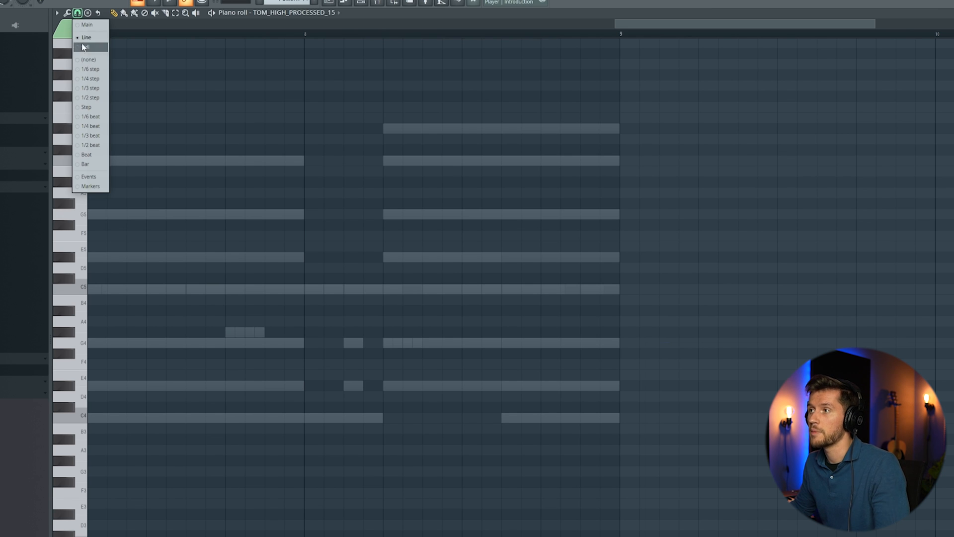
click(83, 88)
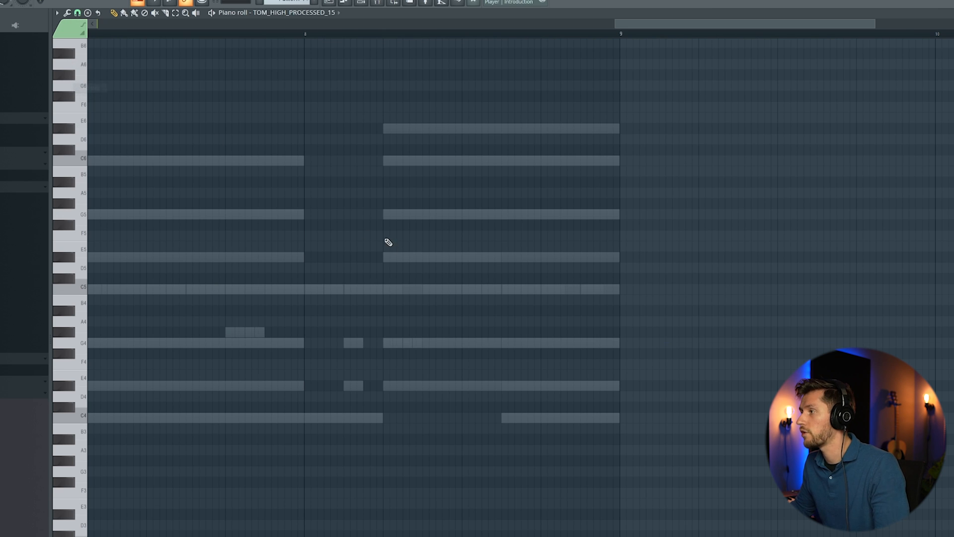
click(462, 290)
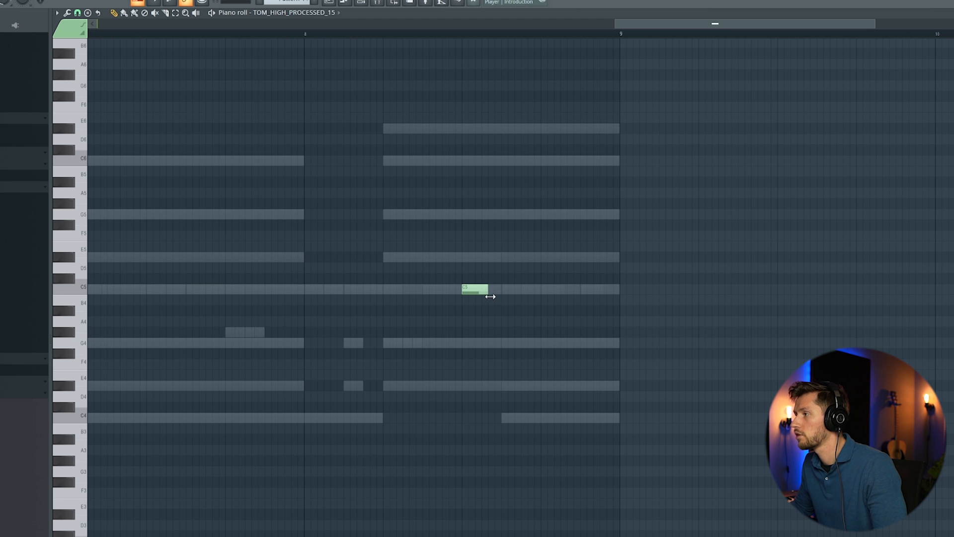
mouse_move(490, 279)
mouse_down()
mouse_move(491, 288)
mouse_move(515, 289)
mouse_up()
mouse_move(455, 276)
mouse_down()
mouse_move(590, 275)
mouse_move(470, 276)
mouse_up()
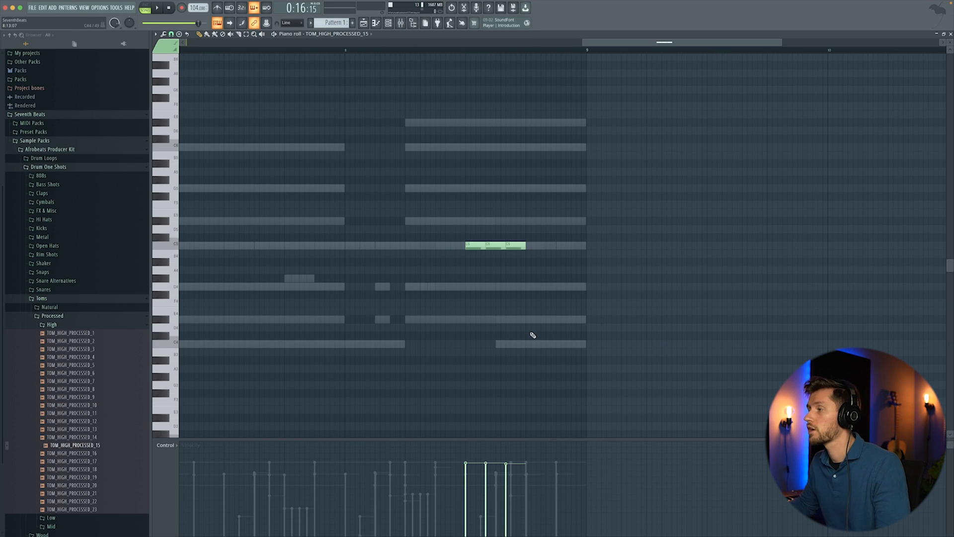
key(space)
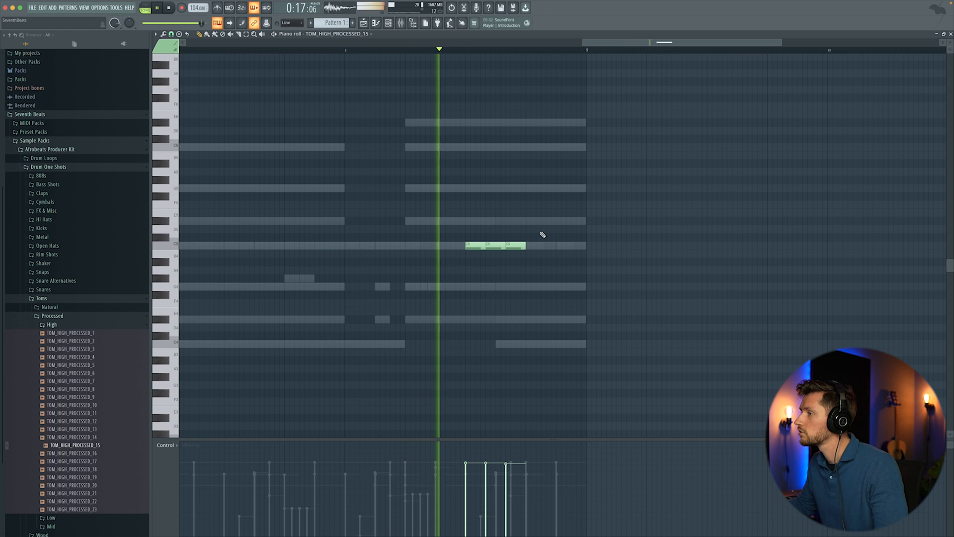
key(space)
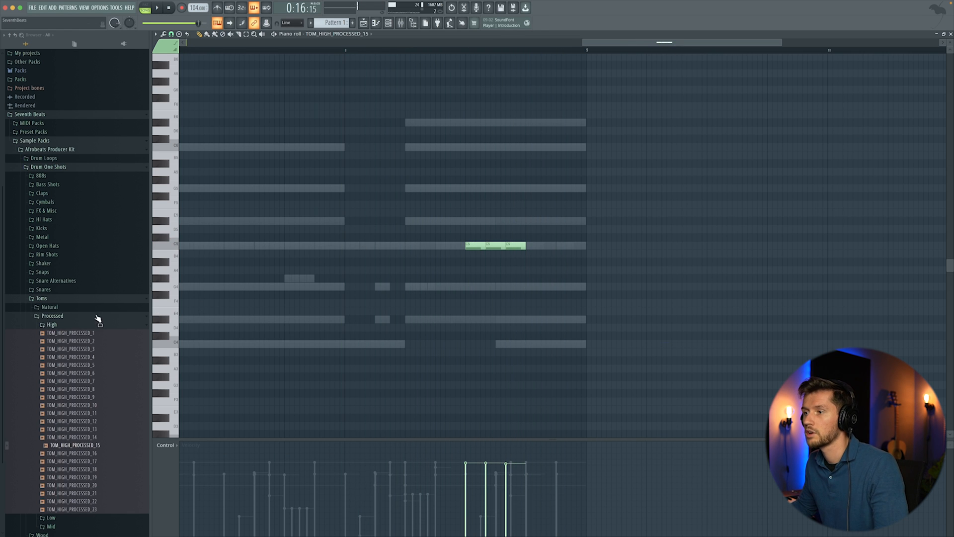
Add TOM_LOW_PROCESSED_14 from the Processed Toms' Low folder as a channel and place a C5 note on the last half beat of bar 8
click(69, 325)
click(52, 454)
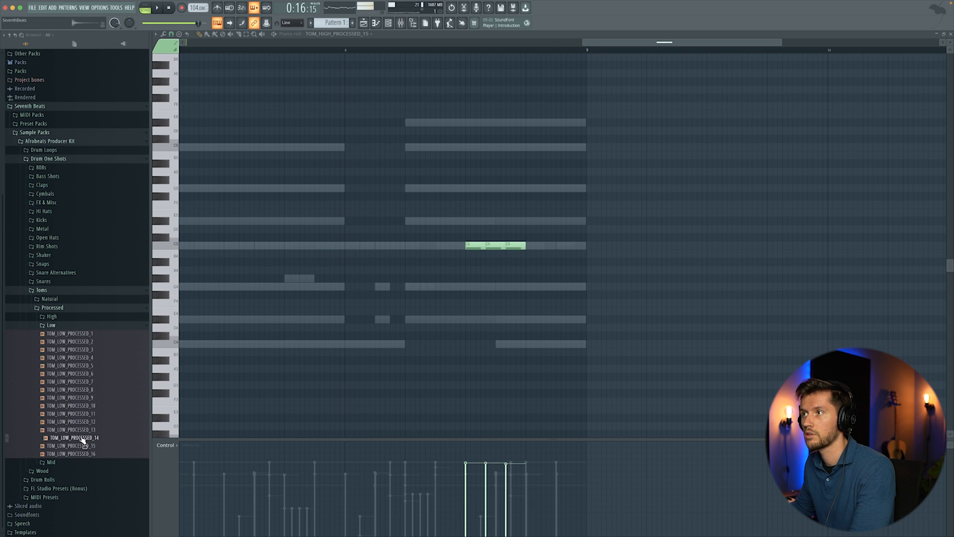
click(388, 23)
drag(101, 431, 236, 395)
drag(236, 396, 298, 393)
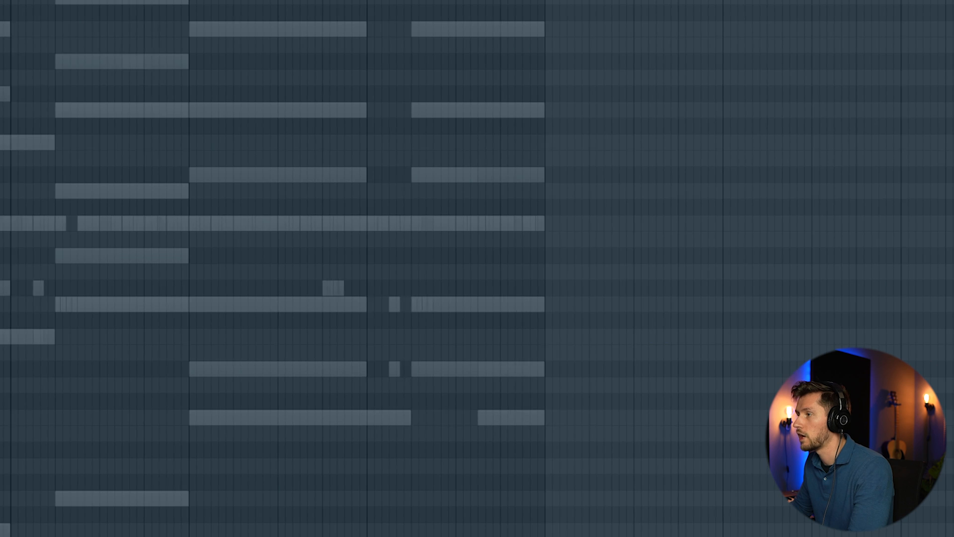
scroll(473, 233, right, 1)
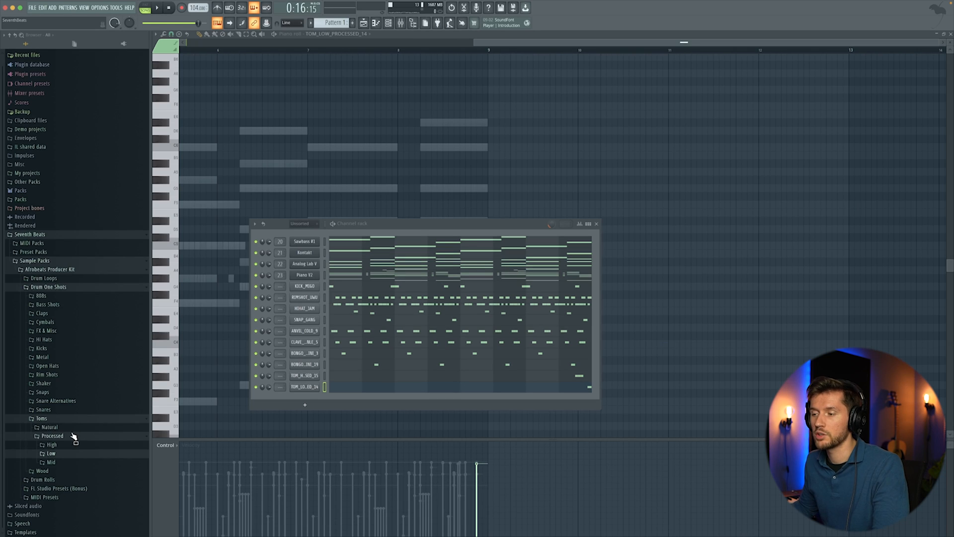
Add TOM_LOW_PROCESSED_14 from the Mid folder as a channel, place a C5 note on beat 4 of bar 8, and play the fill
click(55, 464)
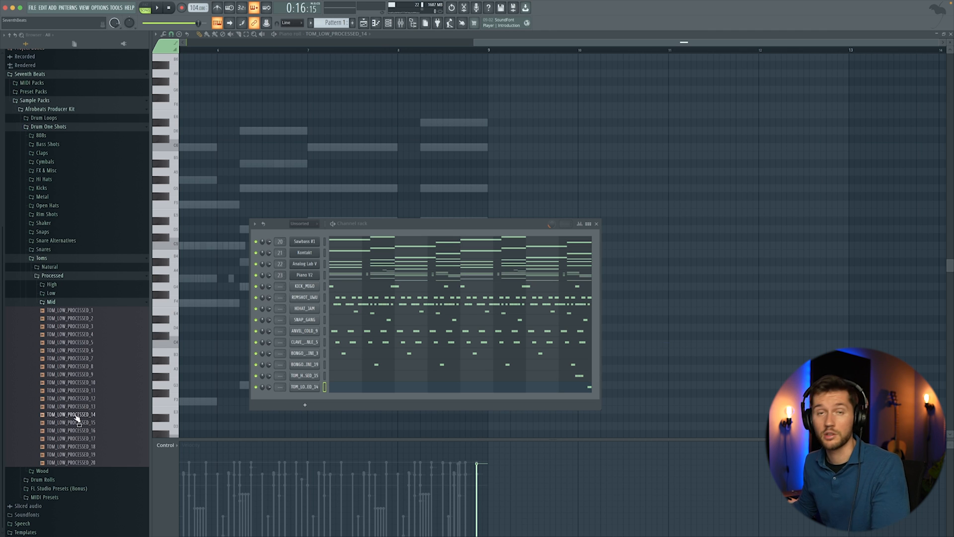
drag(87, 417, 295, 402)
click(391, 401)
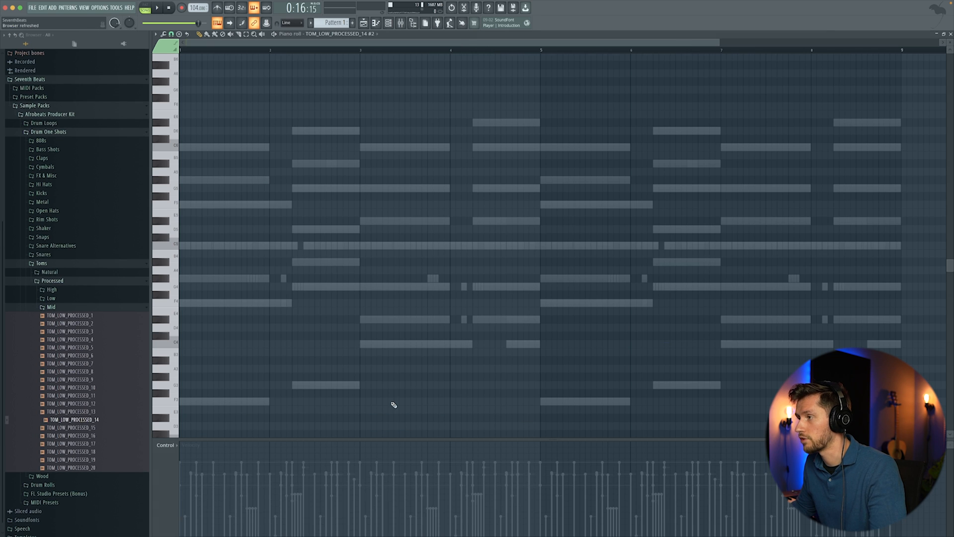
click(518, 244)
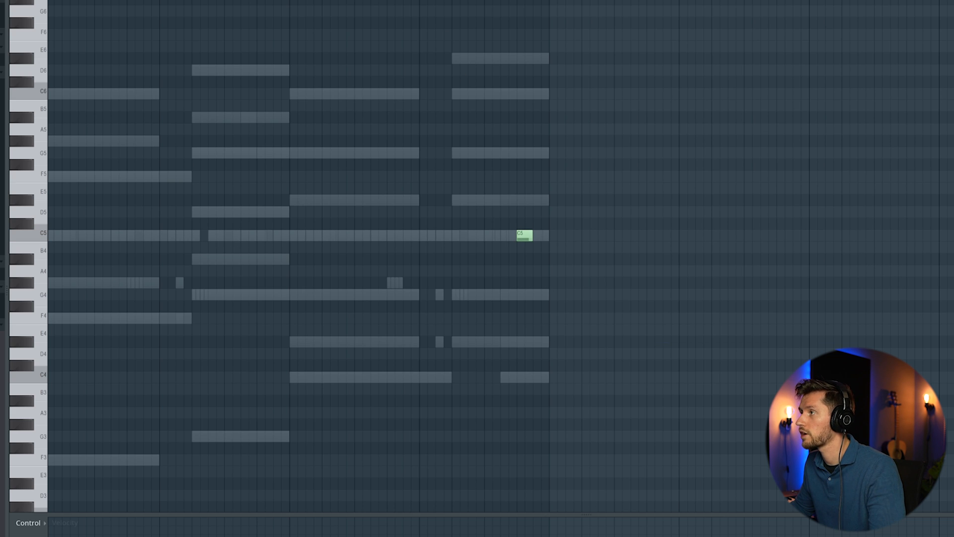
key(space)
key(space)
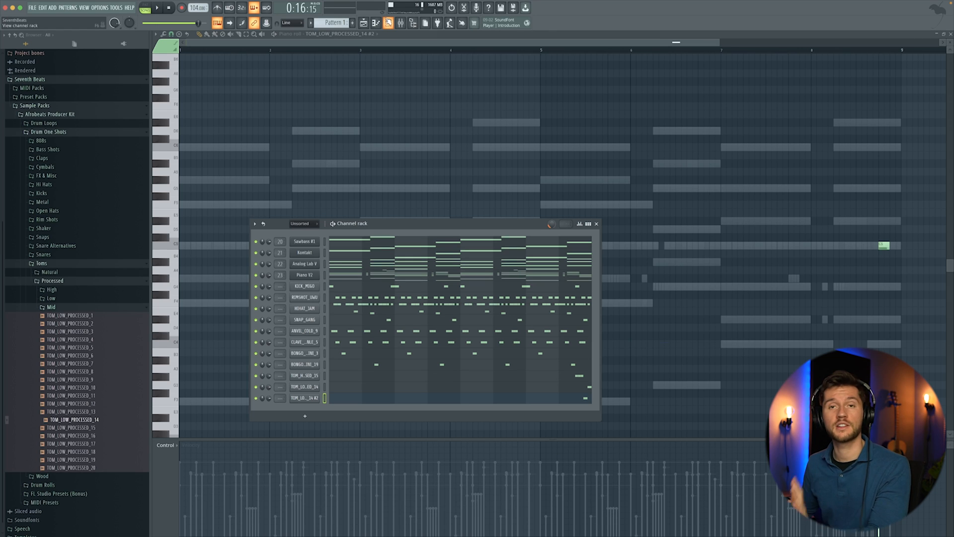
Add an open hat one-shot from the Open Hats folder as a channel and open its piano roll
click(54, 281)
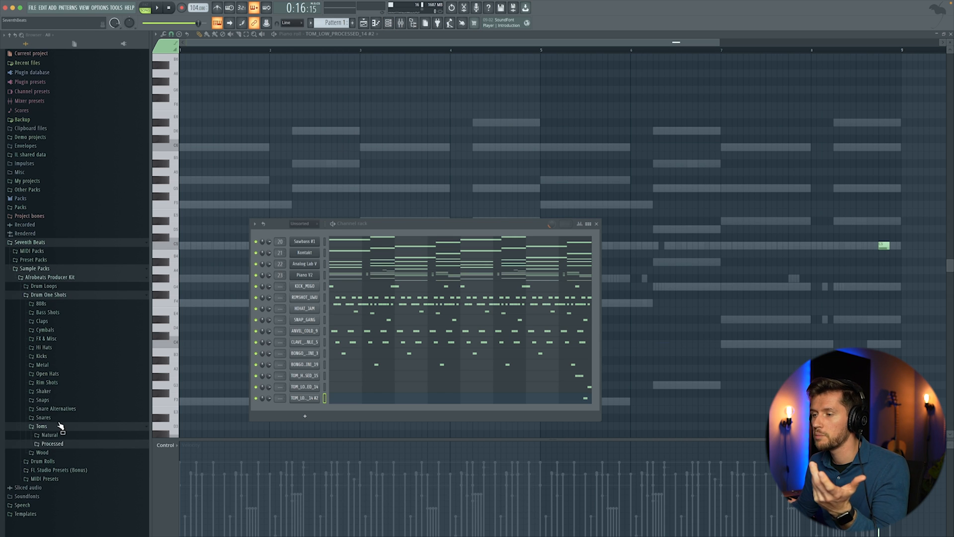
click(59, 425)
click(48, 373)
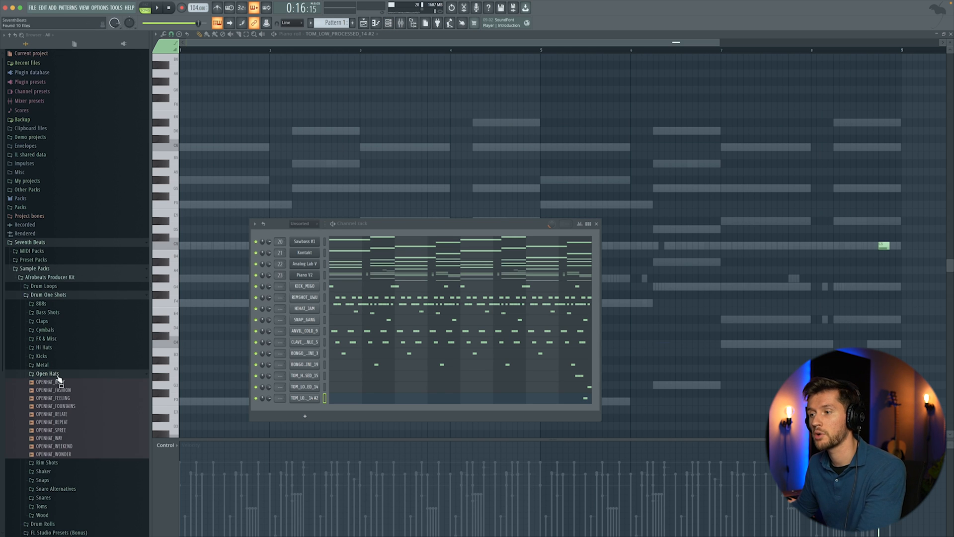
drag(64, 403, 308, 321)
key(F6)
Draw C5 open hat notes on the second beat of bars 1, 3, 5 and 7 while playing the pattern
click(218, 247)
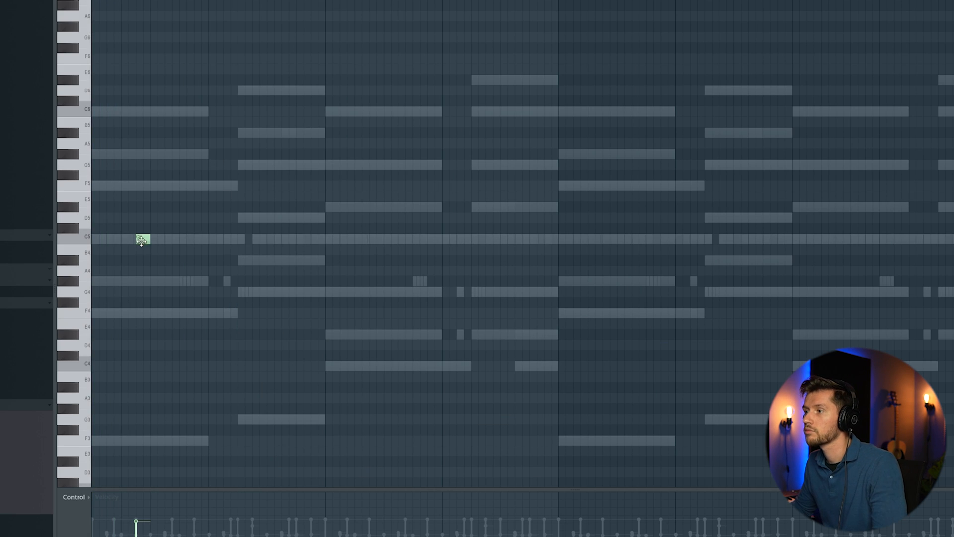
key(space)
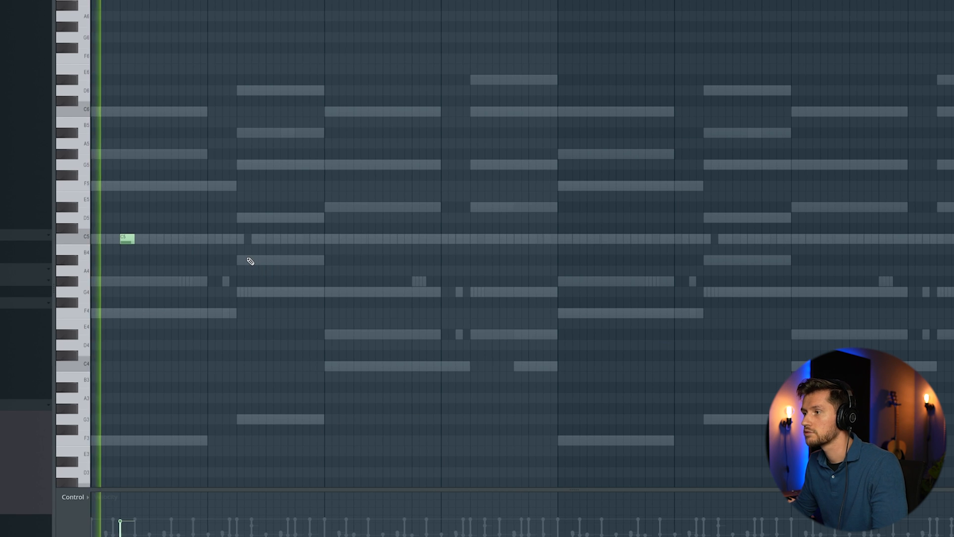
click(348, 239)
click(567, 239)
click(792, 239)
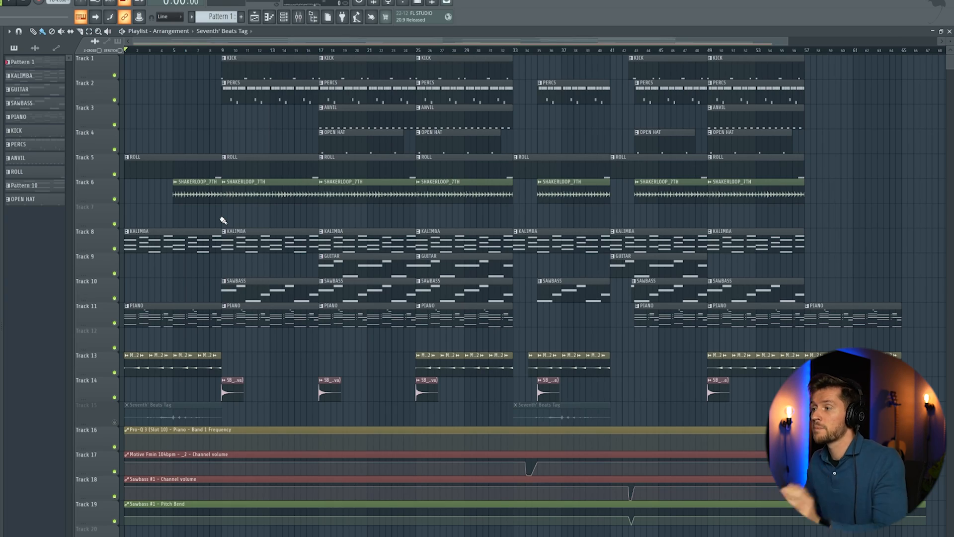
Play the Track 13 clips in solo from bar 1, and unsolo the track to hear the full arrangement
ctrl+click(121, 372)
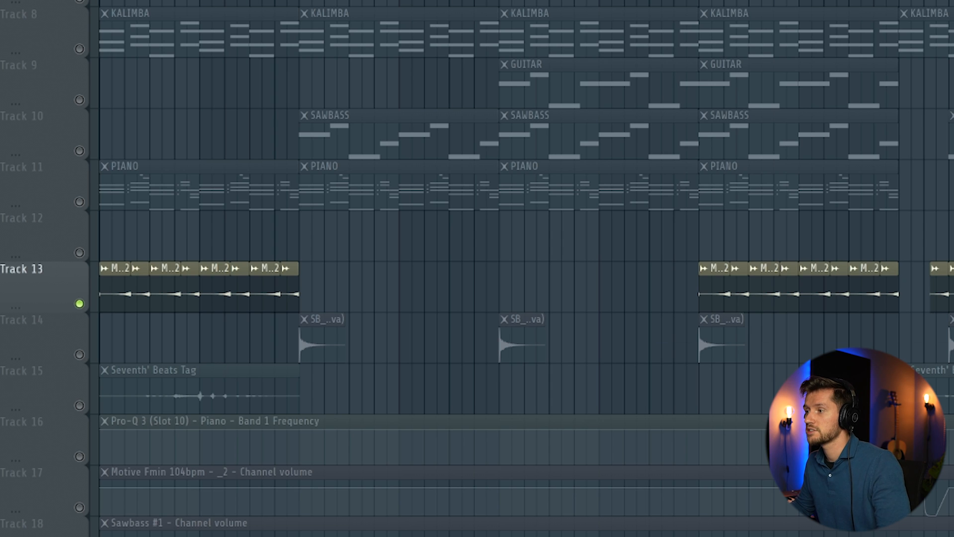
key(space)
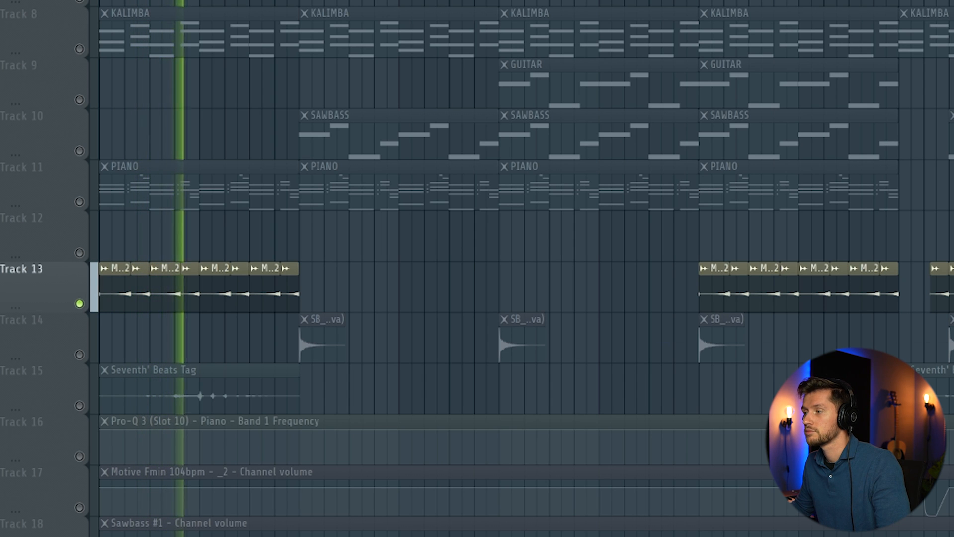
key(space)
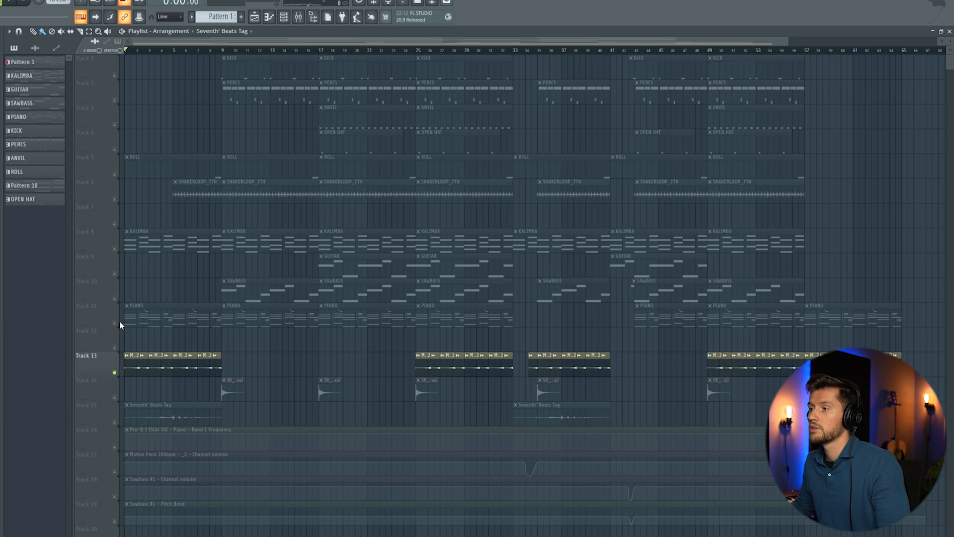
click(115, 323)
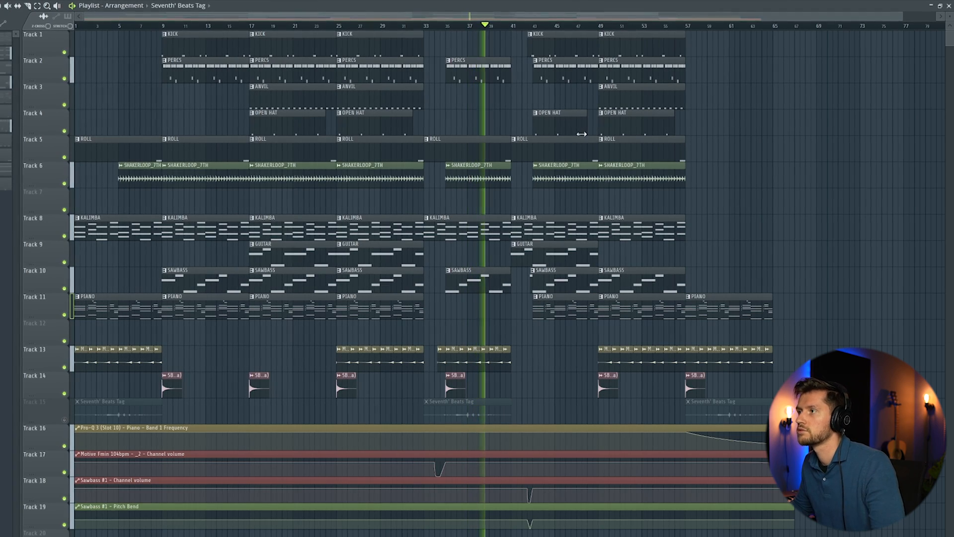
drag(84, 16, 369, 26)
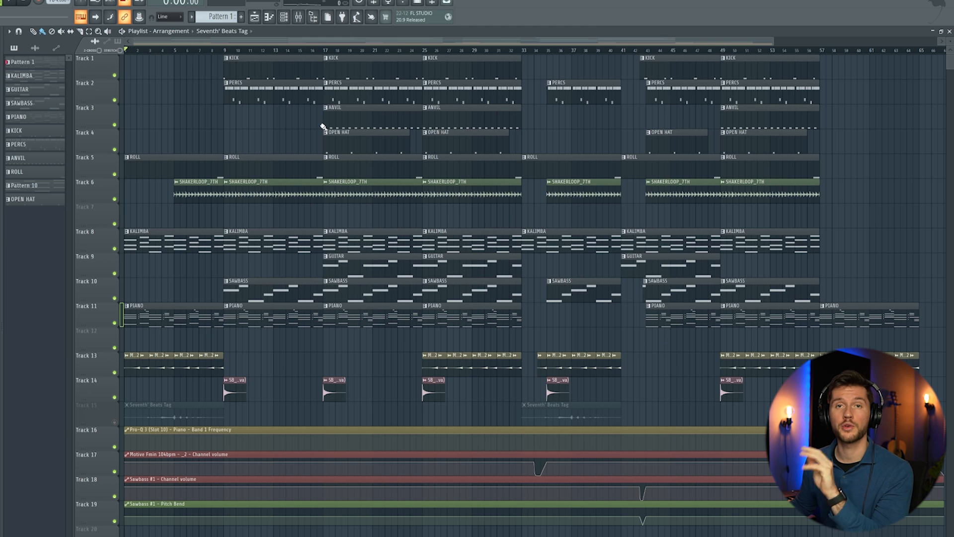
Place the Edison recording from the Master mixer track into the playlist as an audio clip on Track 3 at bar 1
click(298, 18)
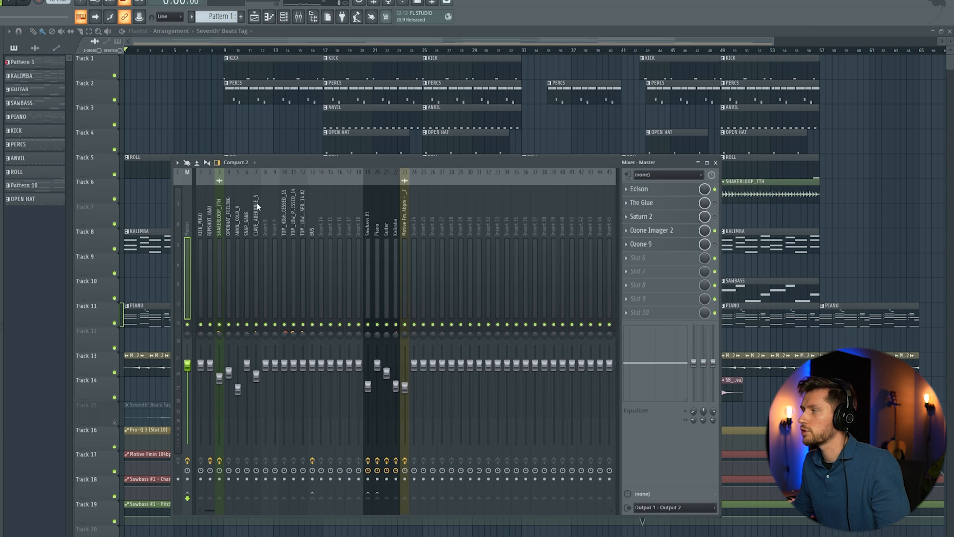
click(658, 188)
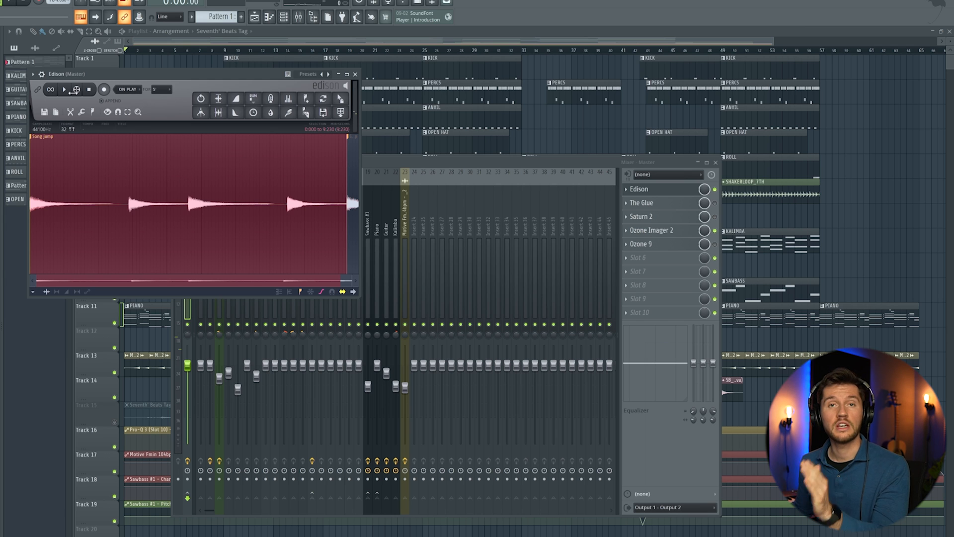
click(68, 91)
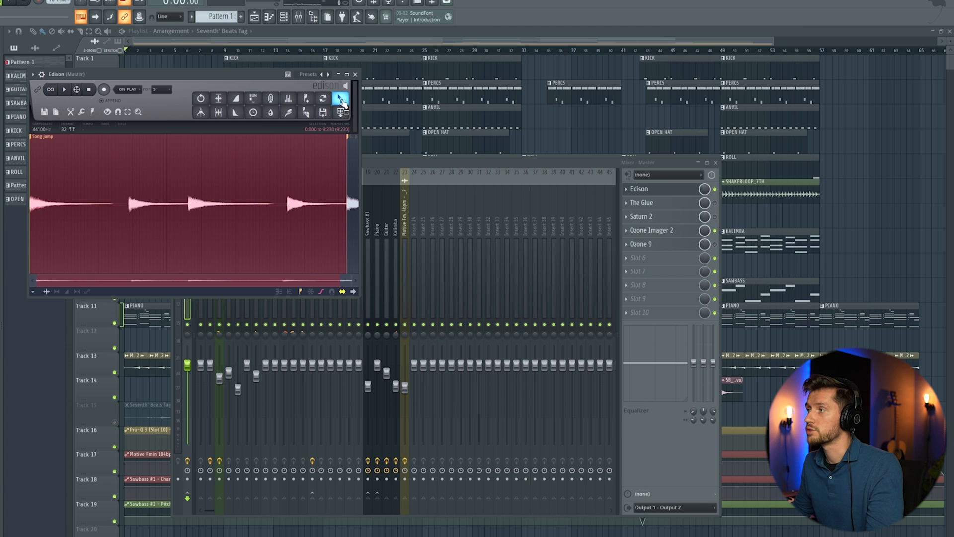
drag(342, 102, 175, 238)
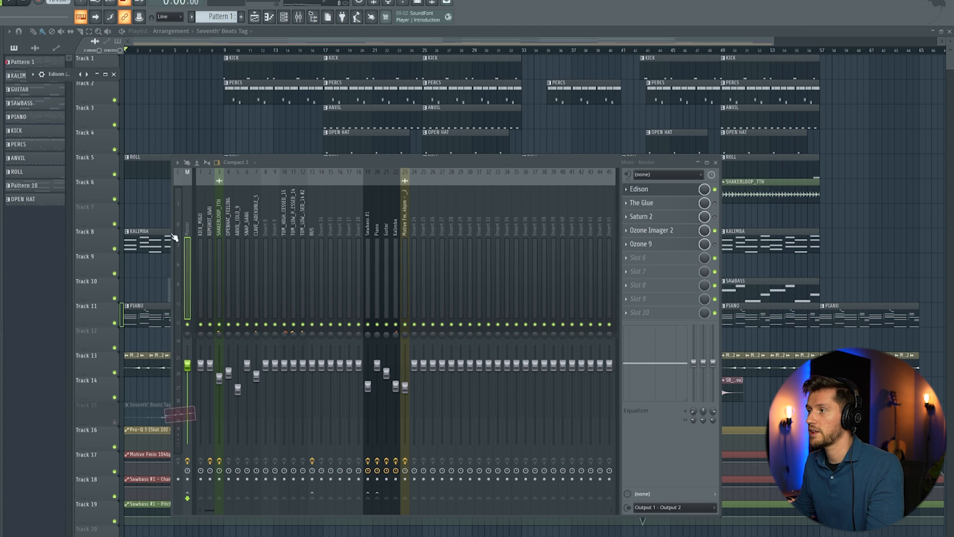
drag(149, 119, 144, 119)
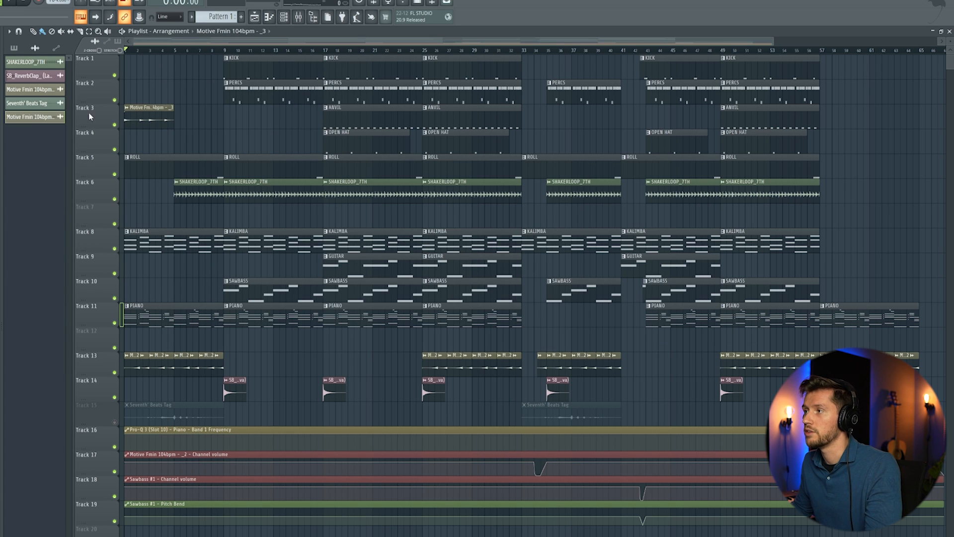
Reverse the Motive Fmin 104bpm - _3 audio clip on Track 3 in its channel settings
drag(773, 37, 259, 37)
double_click(176, 169)
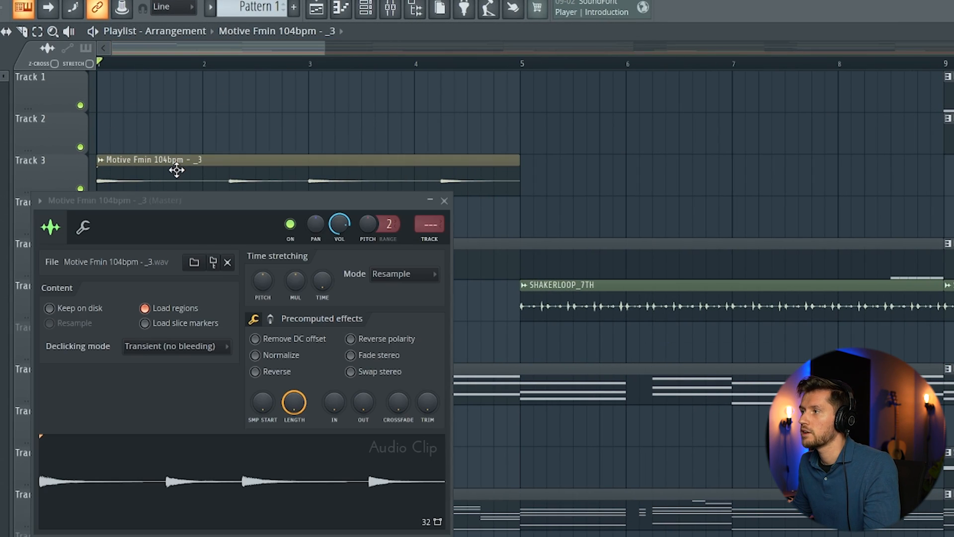
click(278, 373)
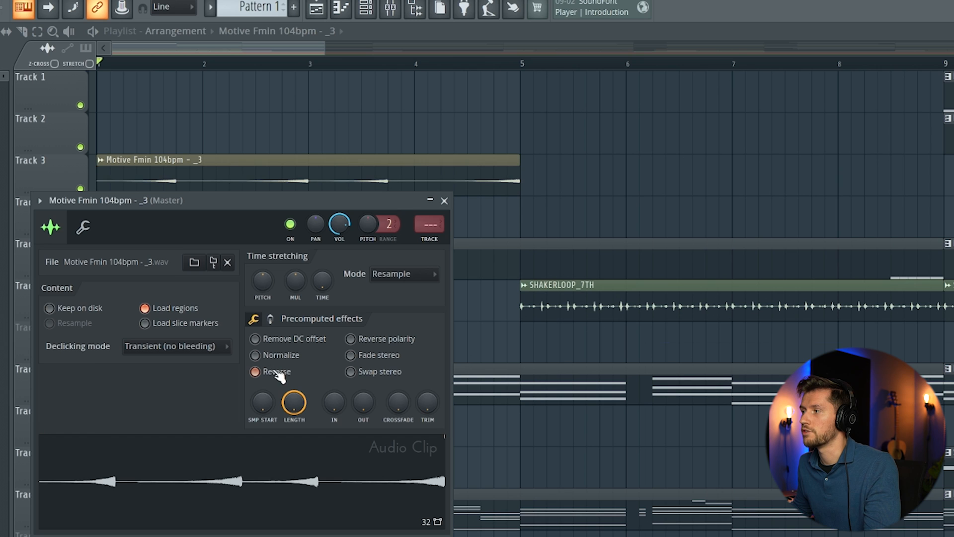
click(228, 44)
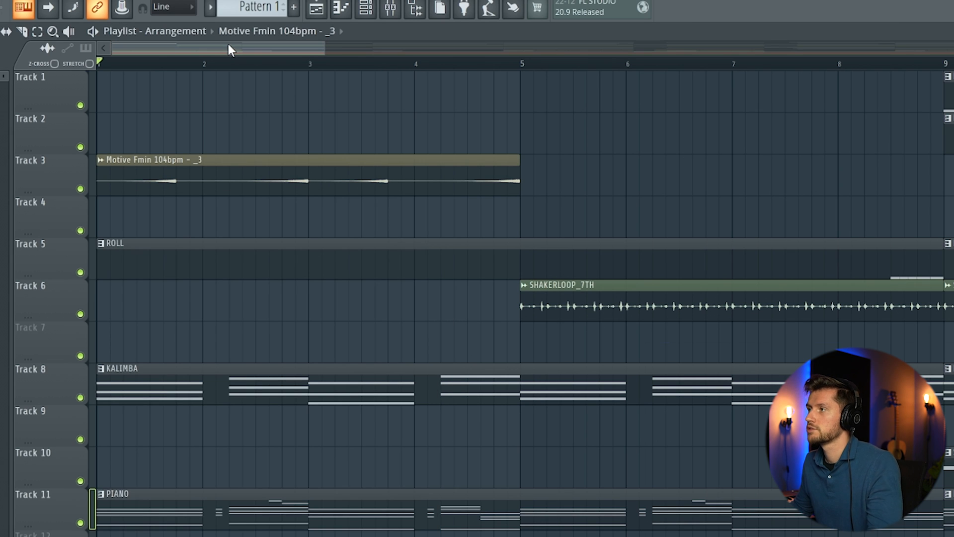
Solo Track 3, slice the reversed clip into four pieces at the end of each chord swell, and audition them
right_click(80, 190)
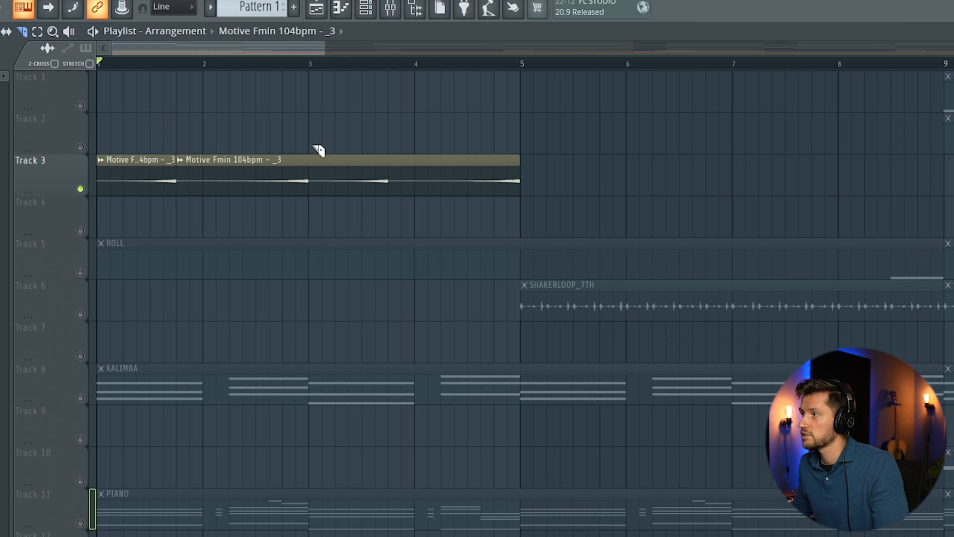
key(c)
drag(392, 141, 399, 201)
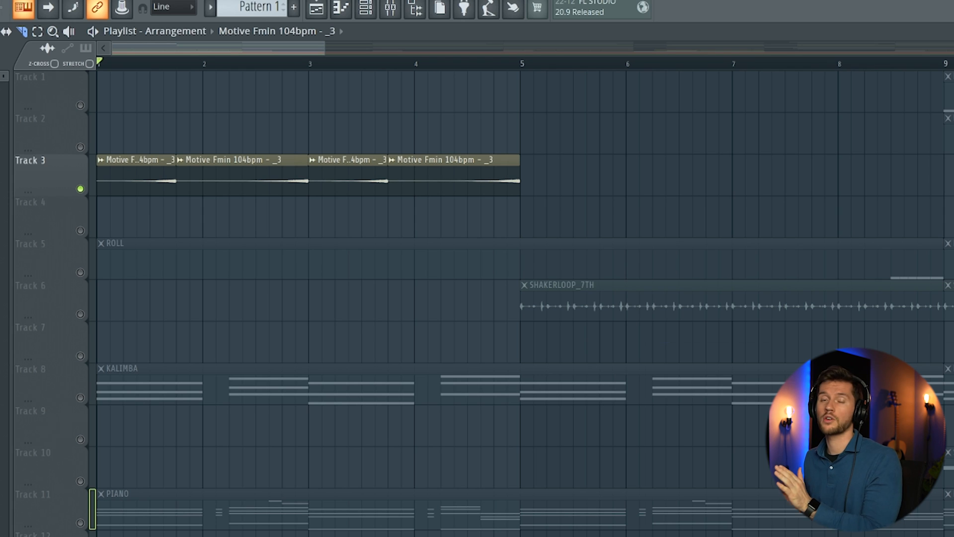
key(space)
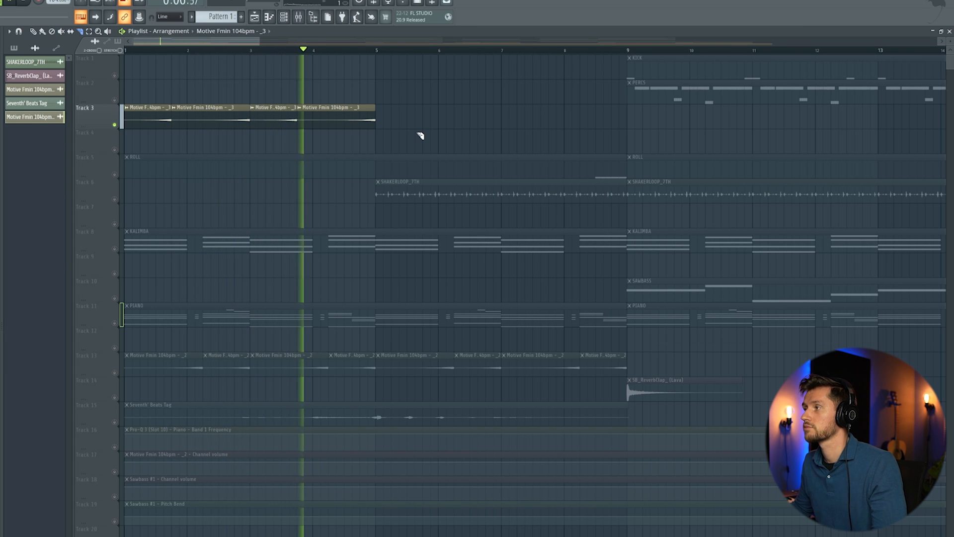
key(space)
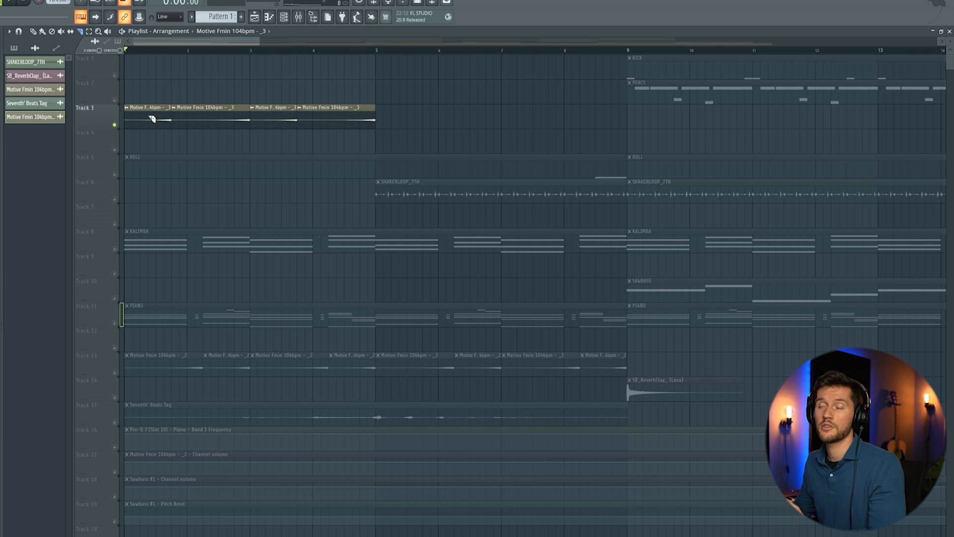
Rearrange the four slices in reverse order on Track 2 and move them back to Track 3 starting at bar 1
drag(152, 122, 336, 85)
drag(226, 106, 301, 69)
drag(287, 114, 227, 82)
drag(298, 108, 138, 85)
drag(393, 103, 125, 81)
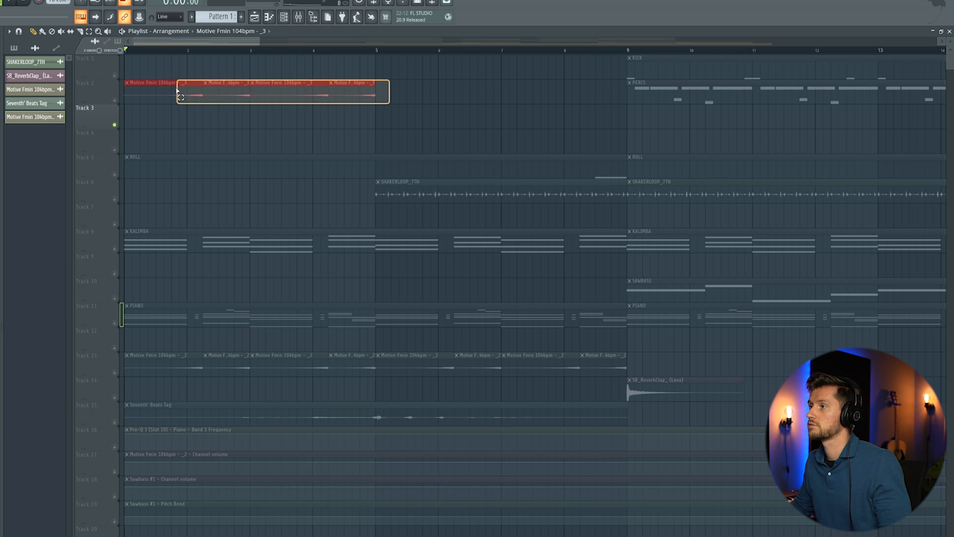
drag(348, 83, 348, 108)
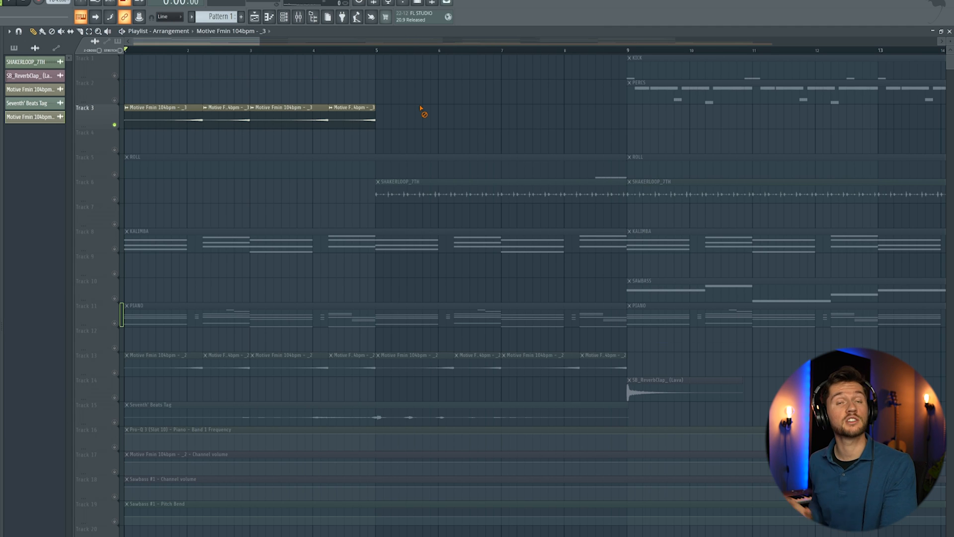
key(space)
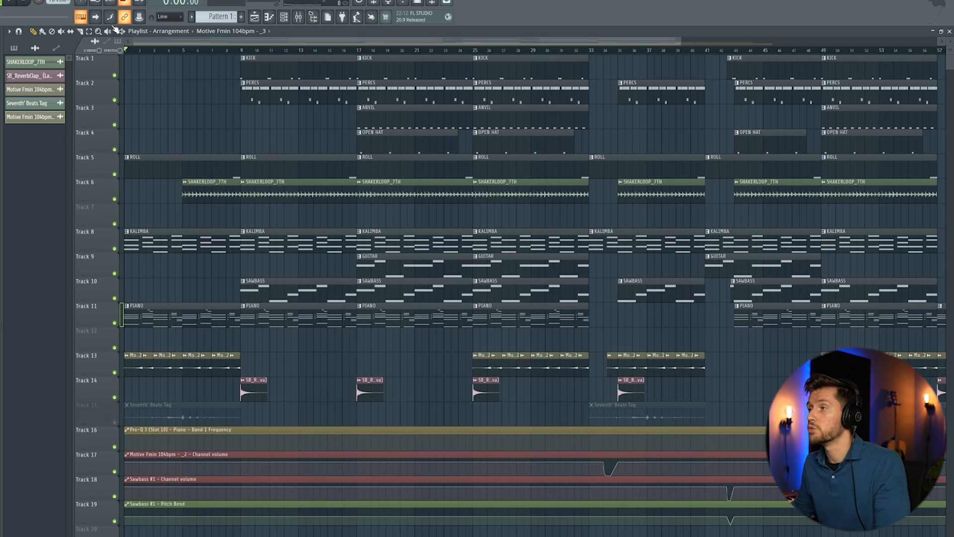
Play the breakdown from bar 33 and set the playhead at the start of the Track 13 clips in bar 34
drag(135, 39, 429, 41)
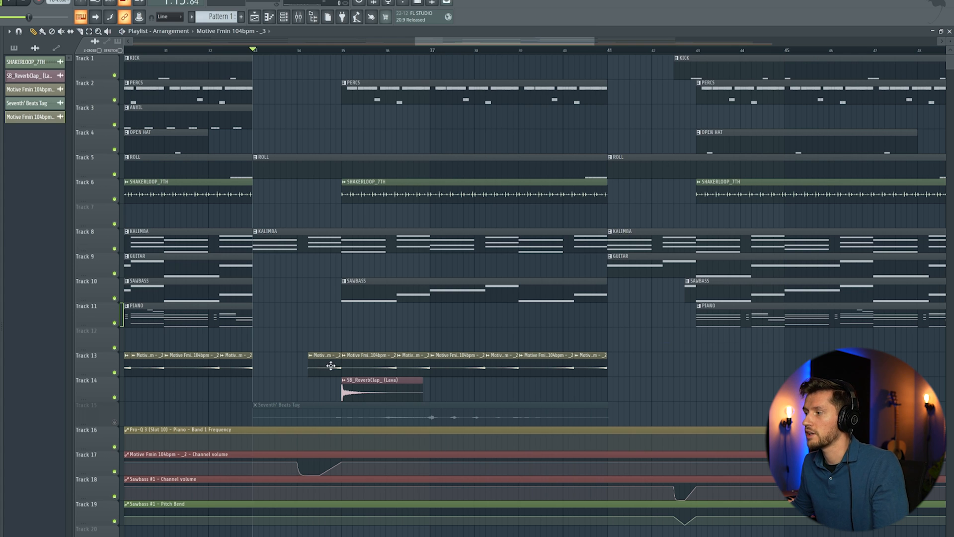
key(space)
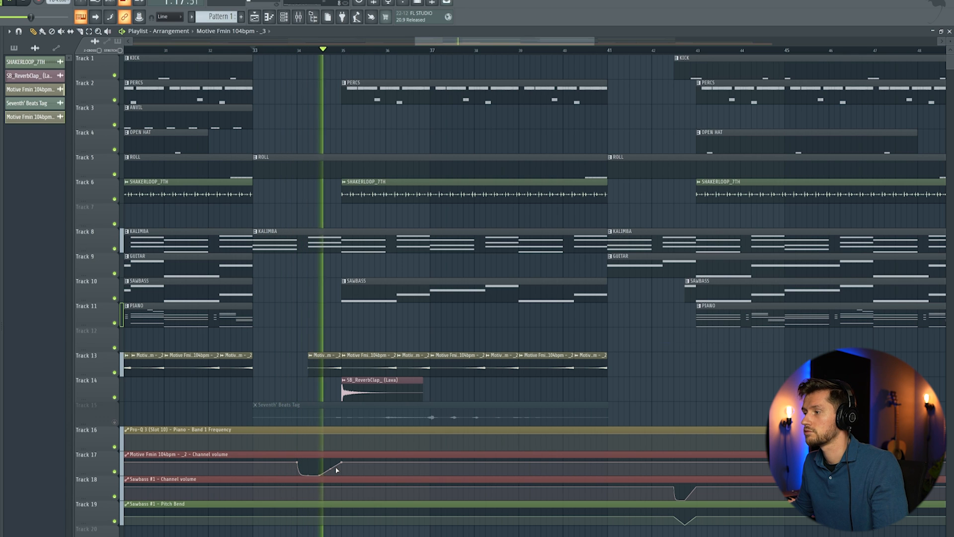
key(space)
click(308, 50)
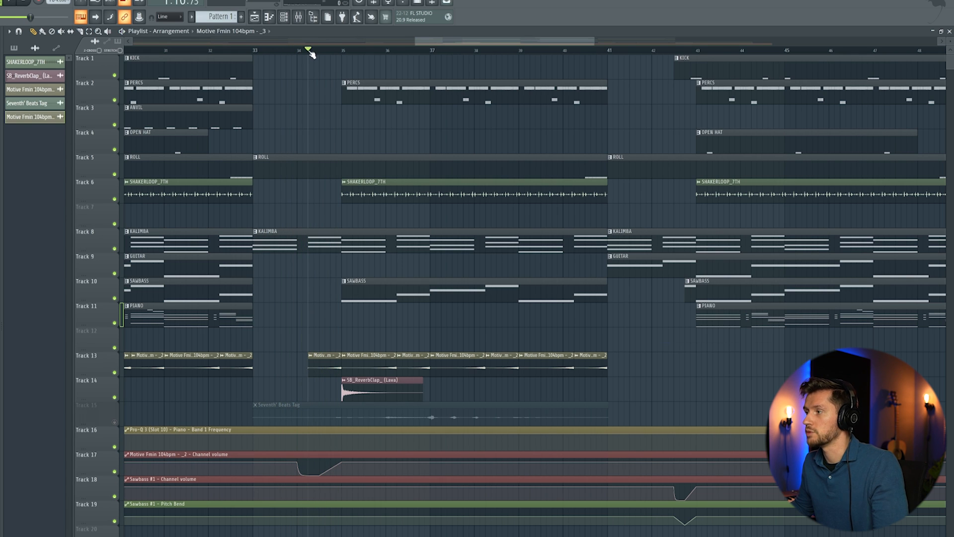
Compare the bar 34 transition with the Track 17 channel volume automation muted and enabled
click(115, 471)
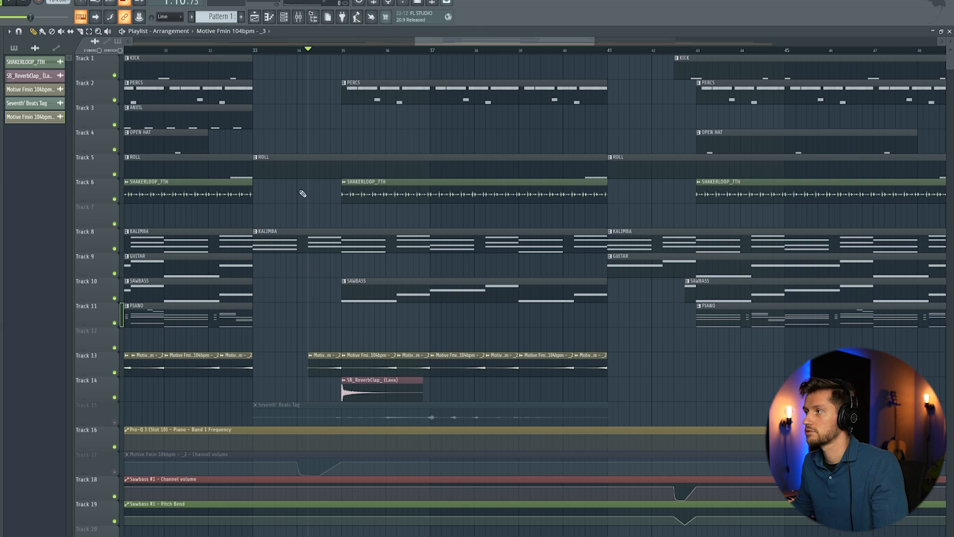
key(space)
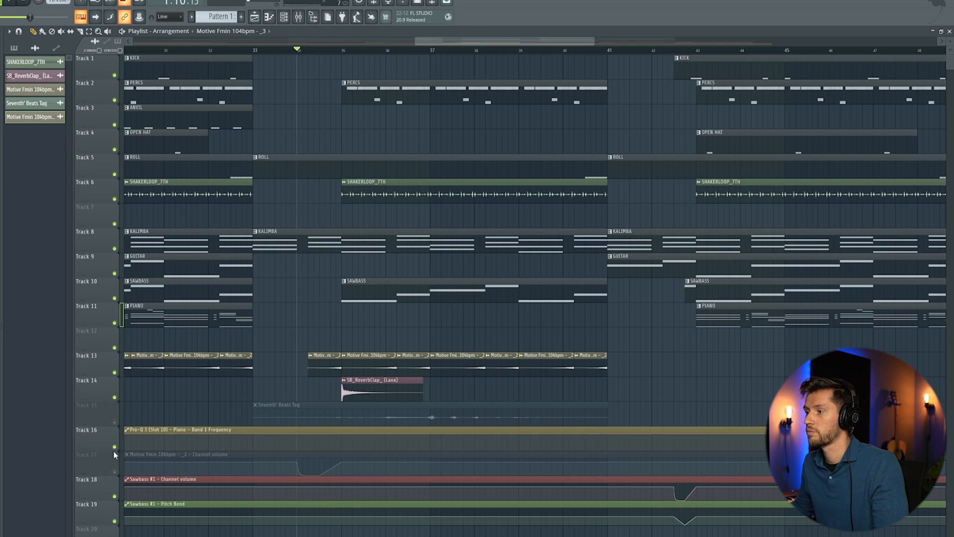
click(115, 471)
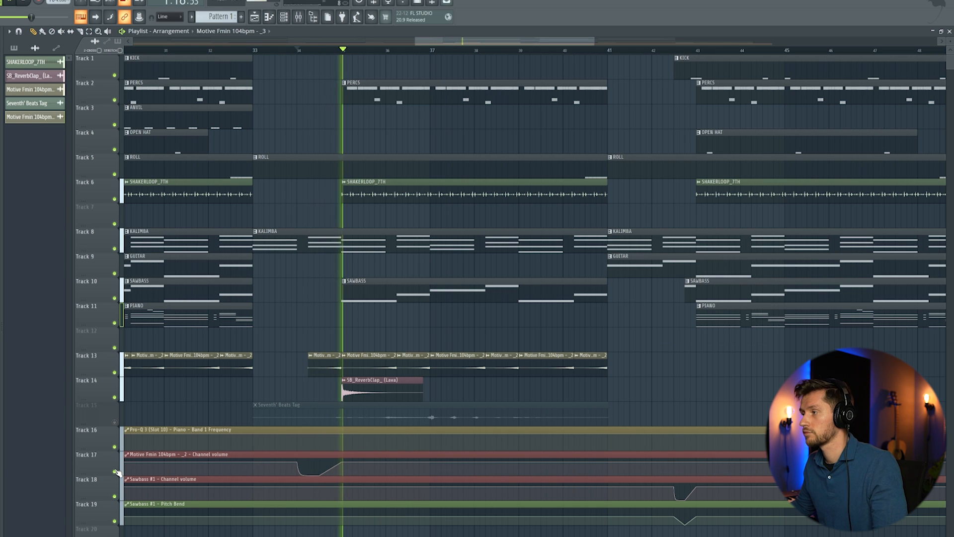
key(space)
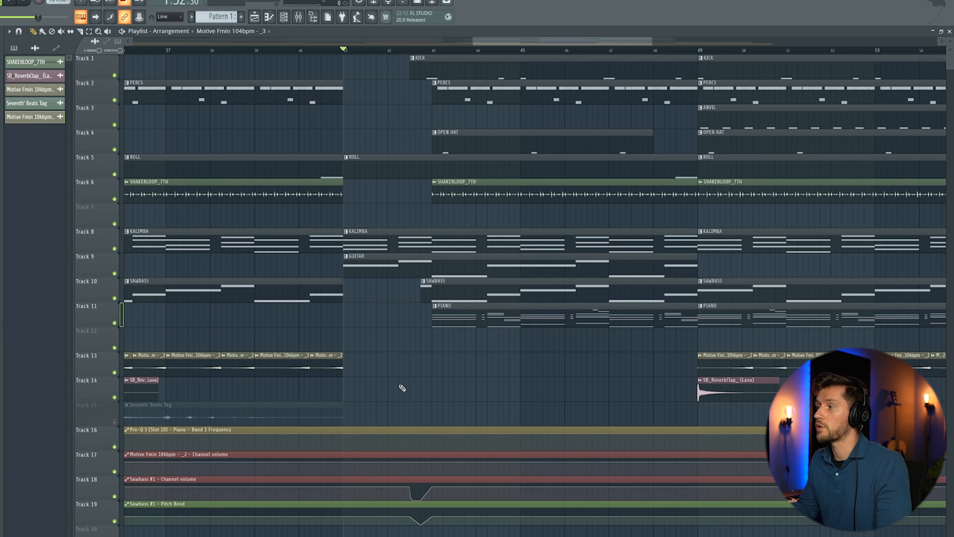
Play the section from bar 41 up to the Sawbass entry and set the playhead back to bar 42
key(space)
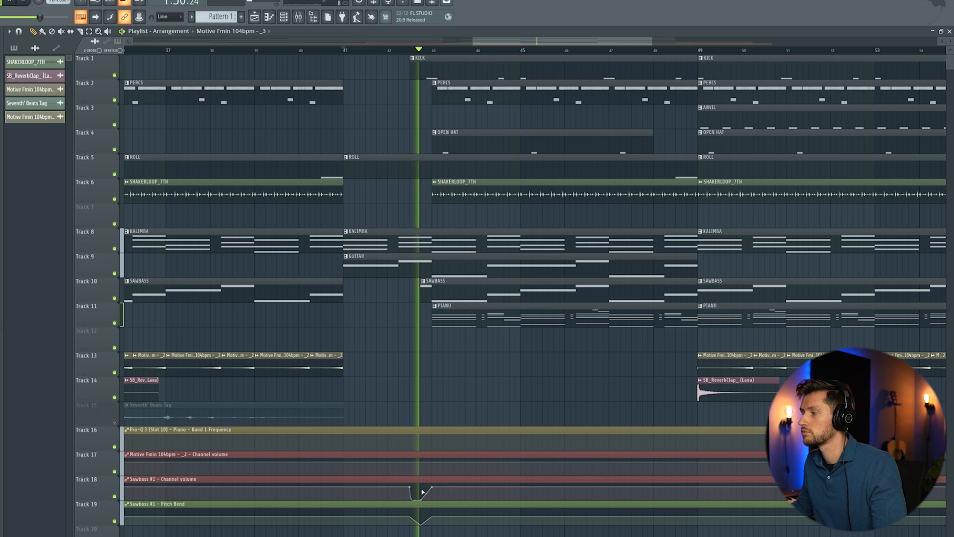
key(space)
click(392, 49)
Show the Unsorted channels in the channel rack and open the Sawbass #1 instrument in Serum
click(296, 17)
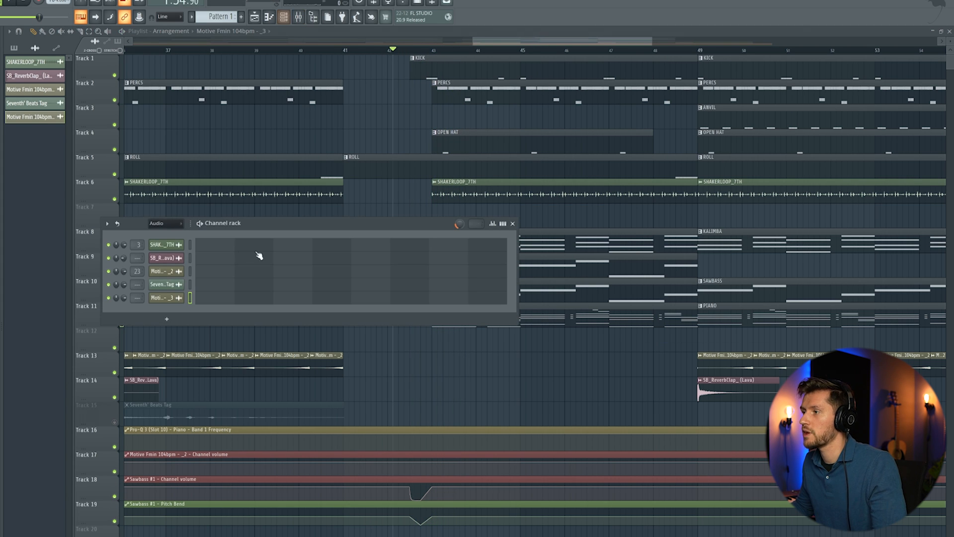
click(165, 225)
click(179, 263)
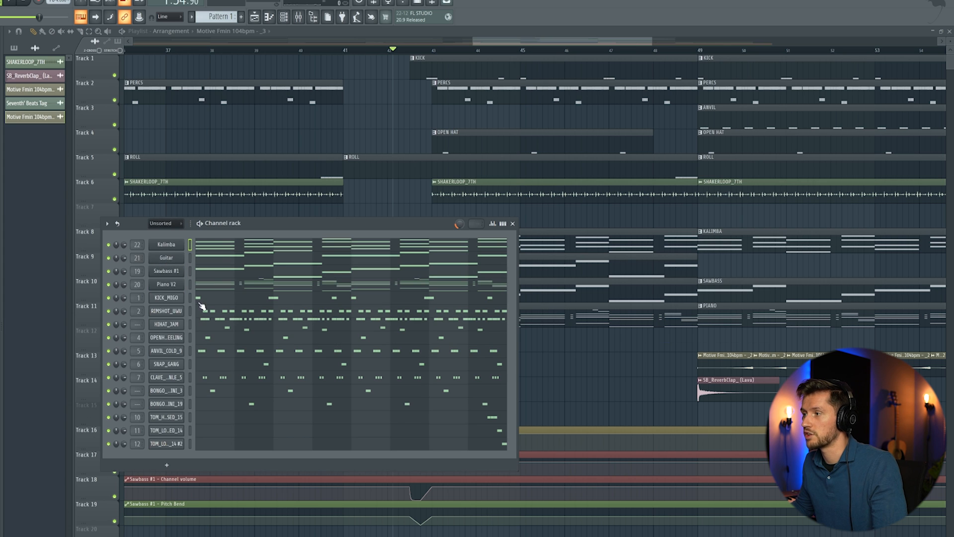
click(166, 271)
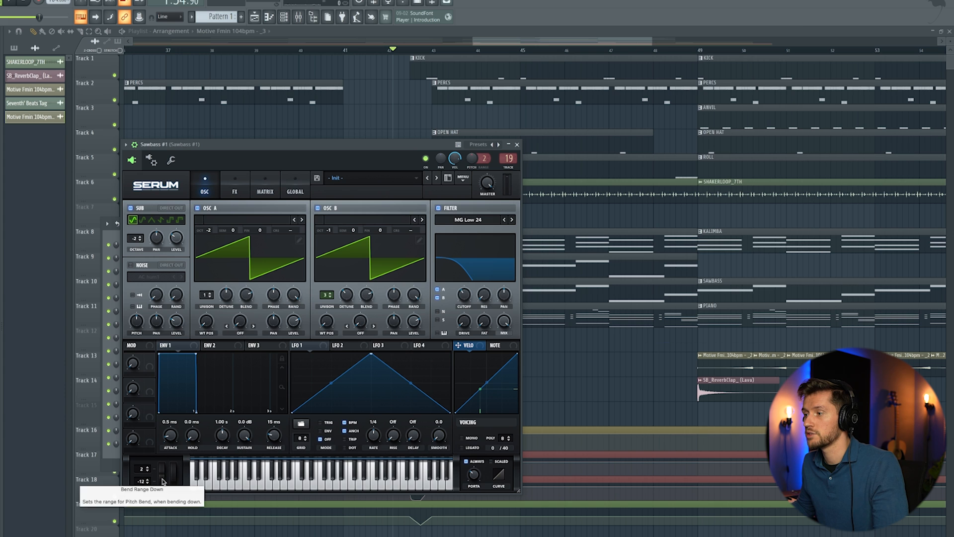
Nudge Serum's pitch bend wheel and bring up the options for the last tweaked parameter
drag(162, 480, 165, 476)
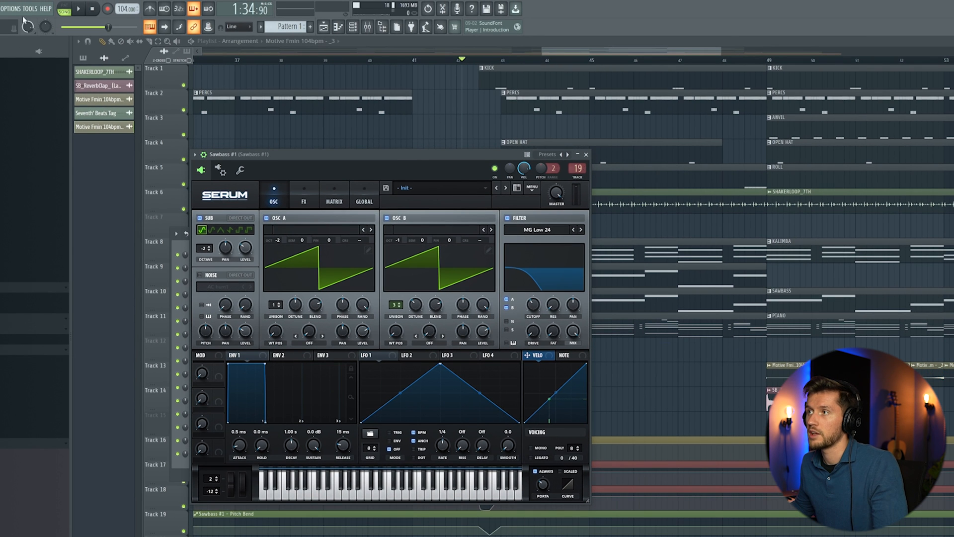
click(29, 8)
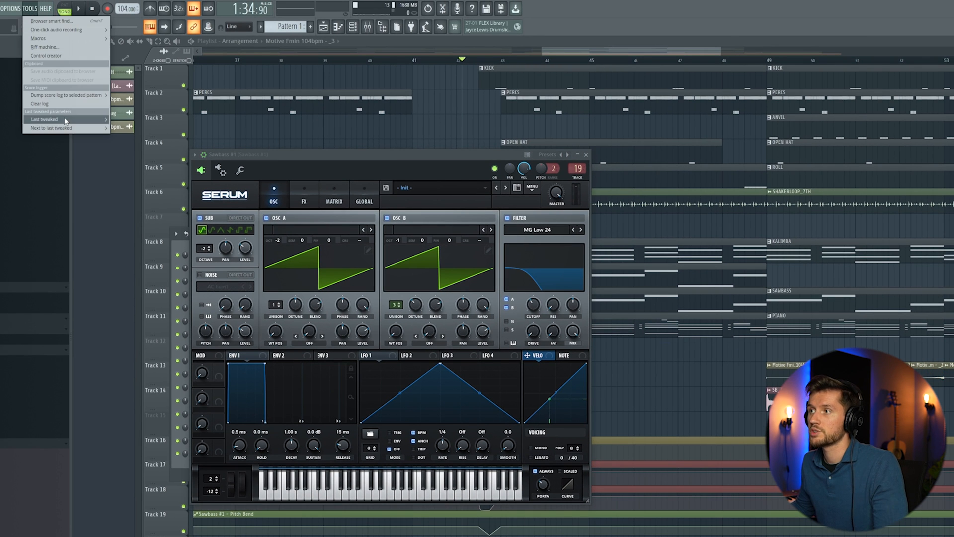
mouse_move(63, 119)
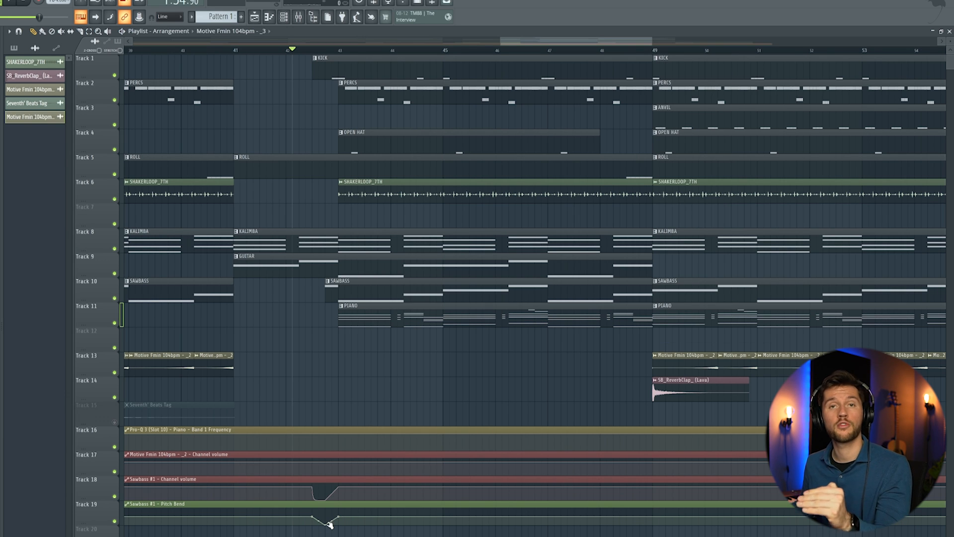
Play the transition into bar 43 to hear the Sawbass #1 volume and pitch bend automation
key(space)
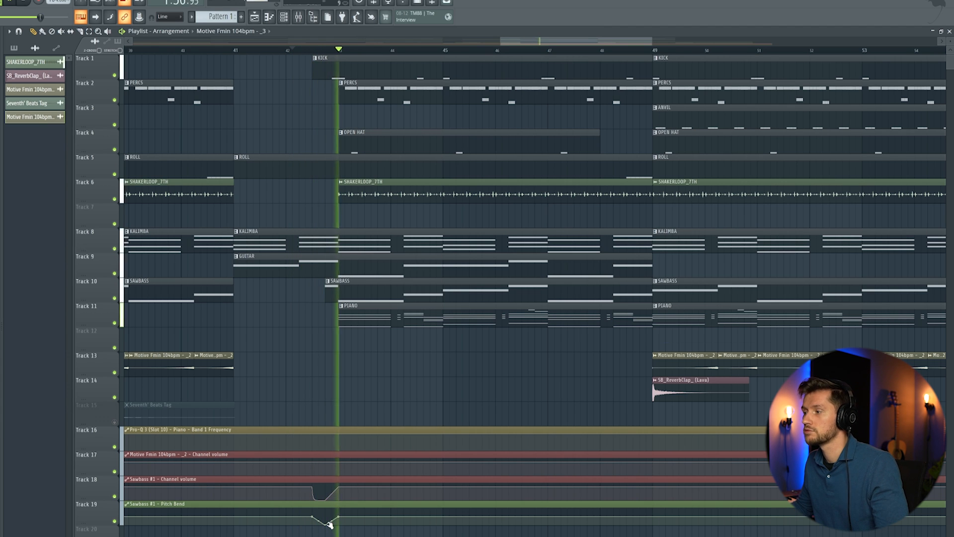
key(space)
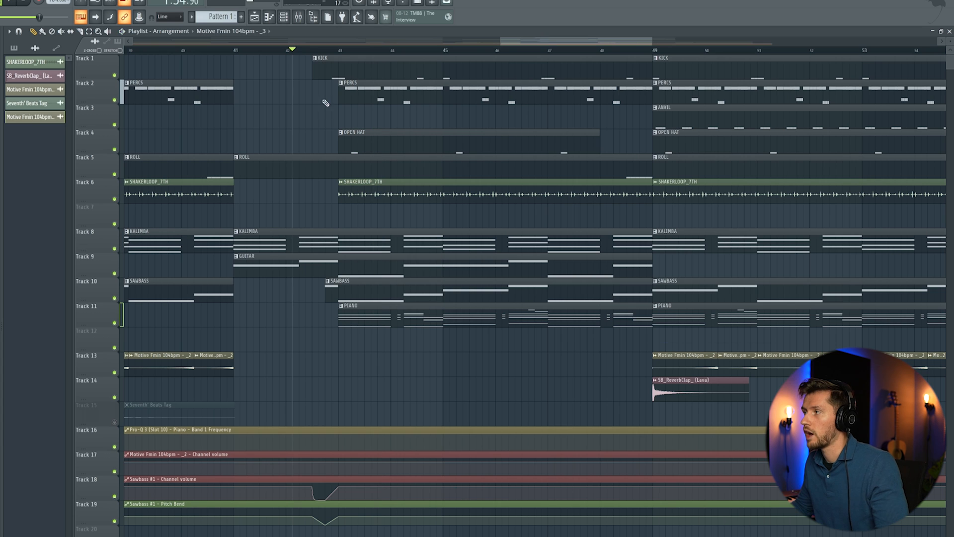